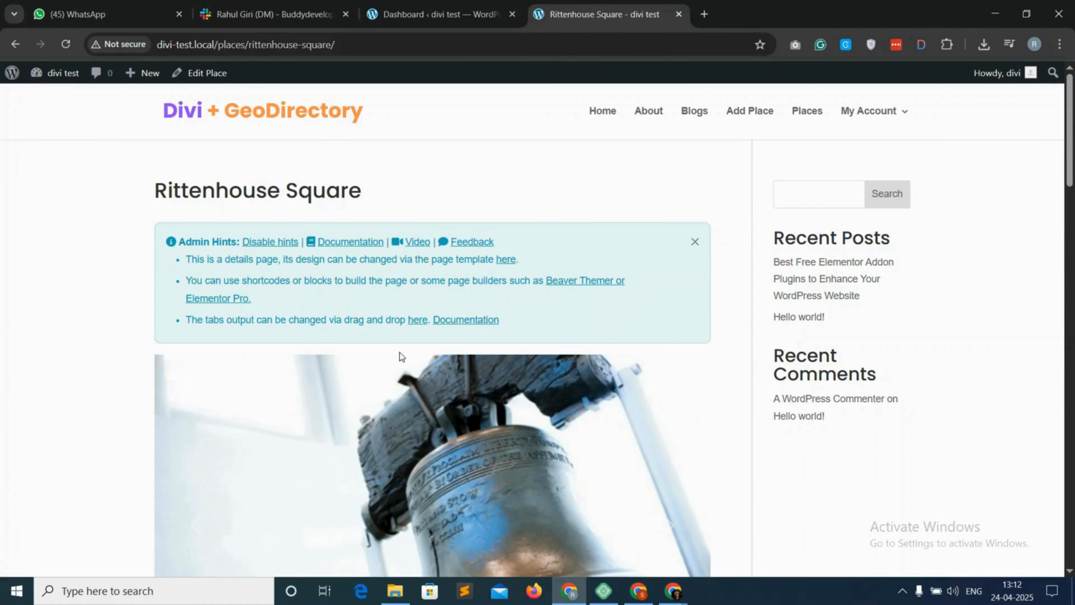
Review the Rittenhouse Square place details page from its title down through its description
scroll(400, 354, "down", 10)
scroll(400, 352, "down", 20)
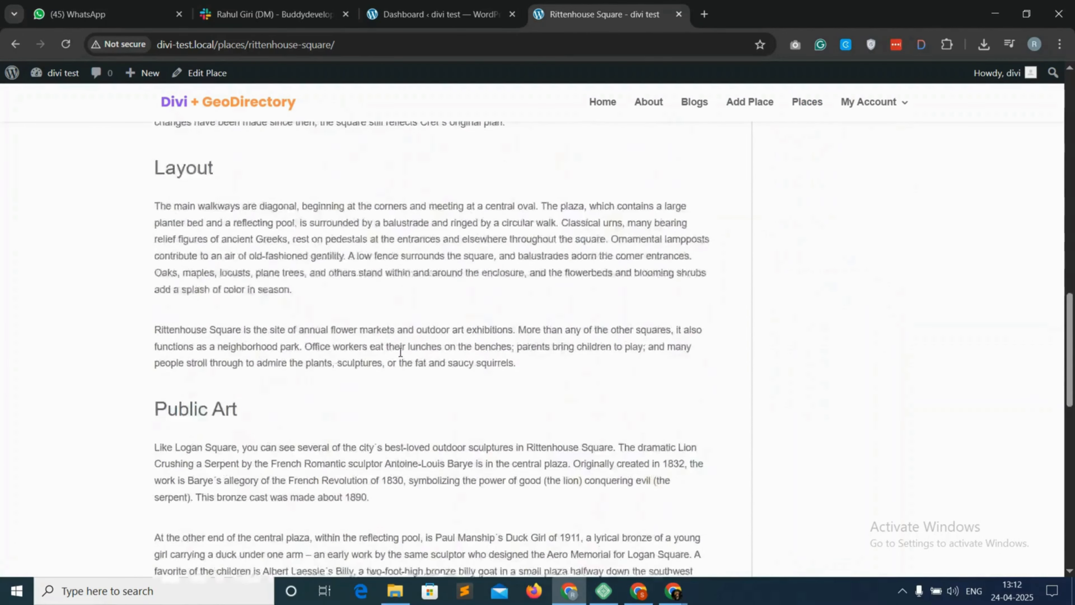
scroll(400, 352, "up", 20)
scroll(400, 352, "up", 15)
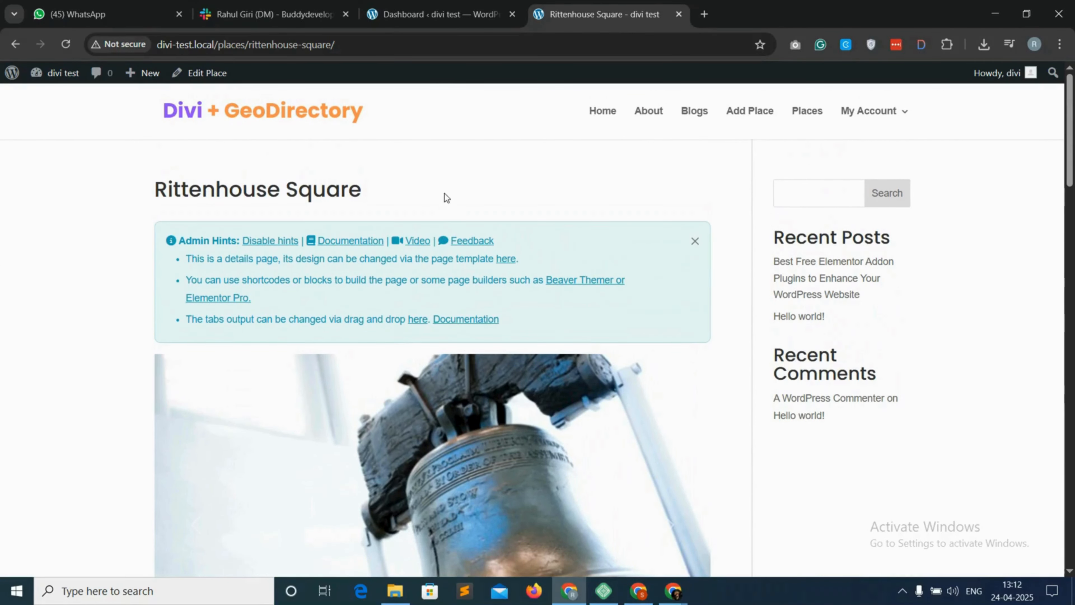
Switch to the WordPress dashboard and open the Divi Theme Builder
left_click(434, 9)
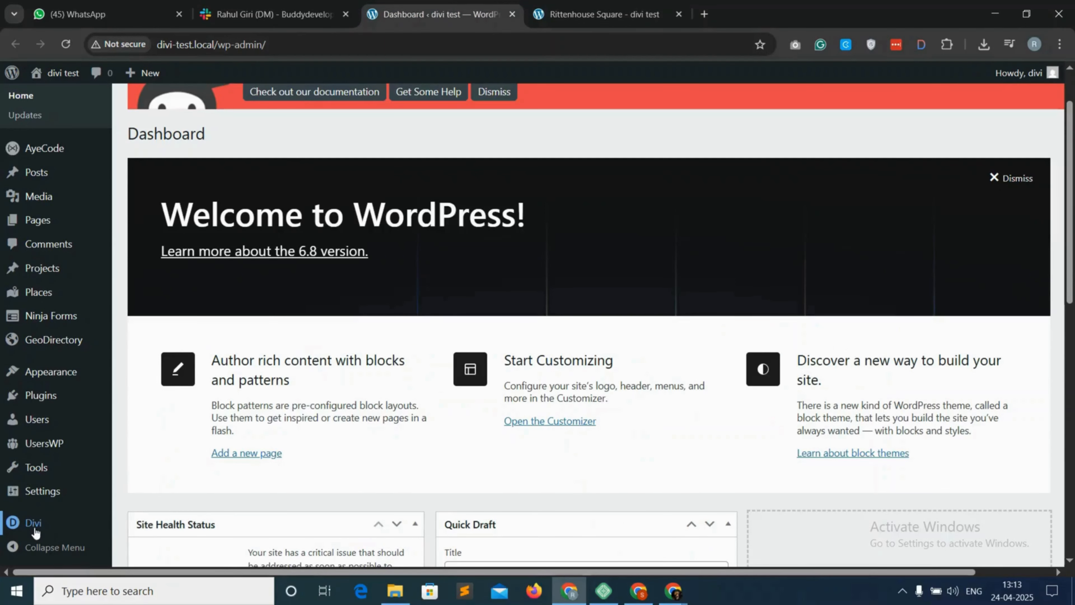
mouse_move(40, 528)
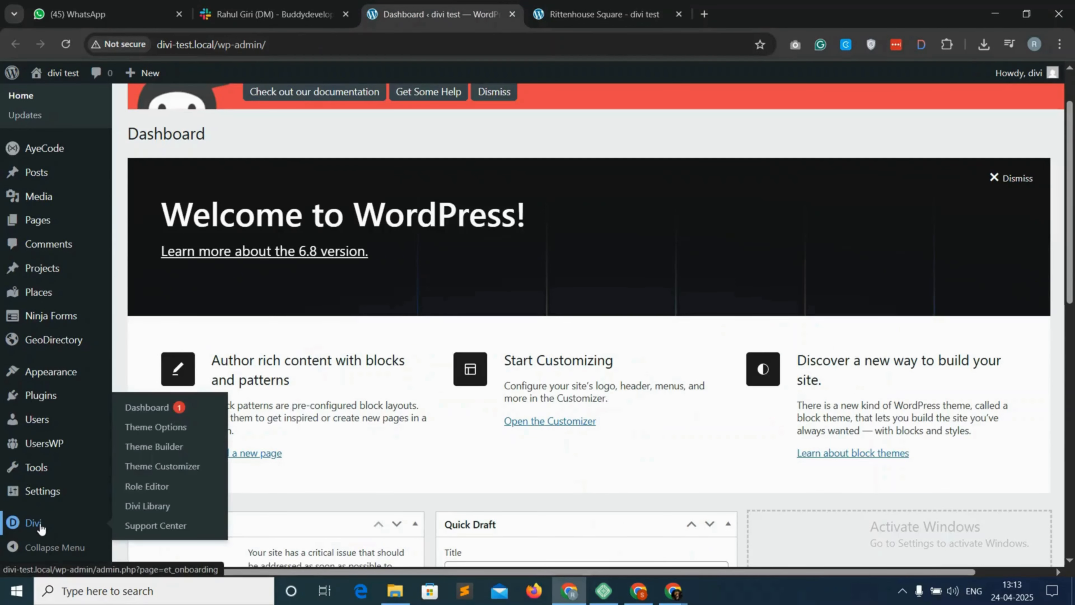
left_click(157, 447)
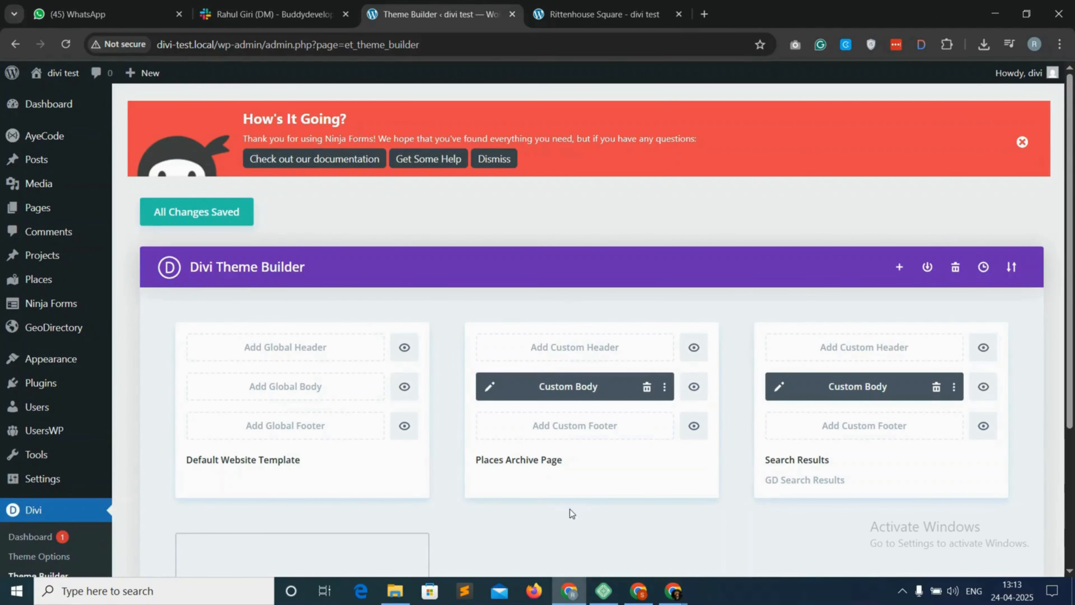
Create a new template assigned to All Places and save the Theme Builder changes
scroll(572, 512, "down", 3)
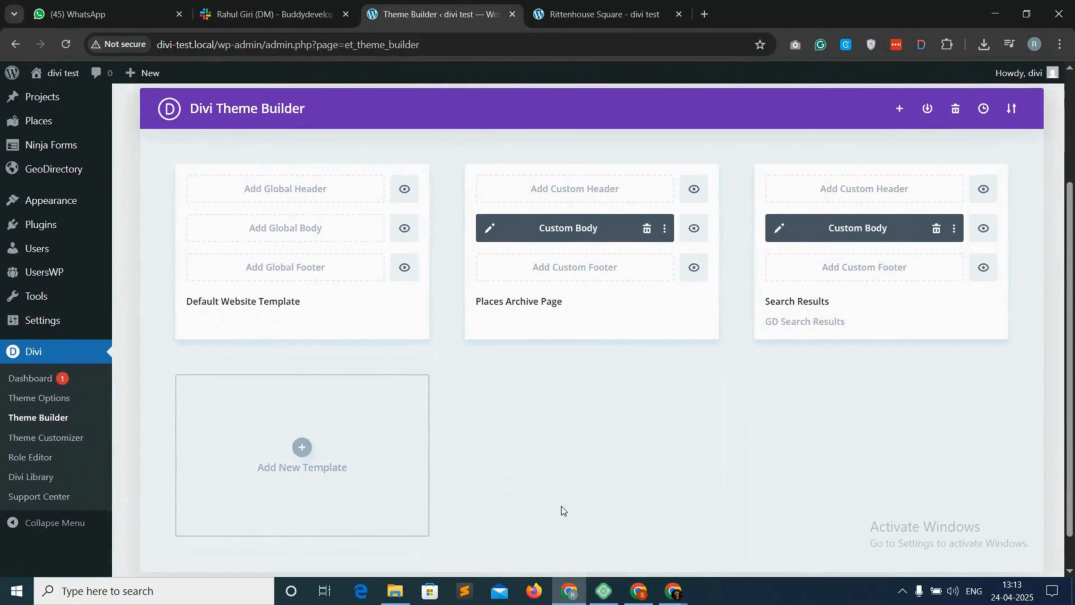
left_click(303, 448)
left_click(307, 449)
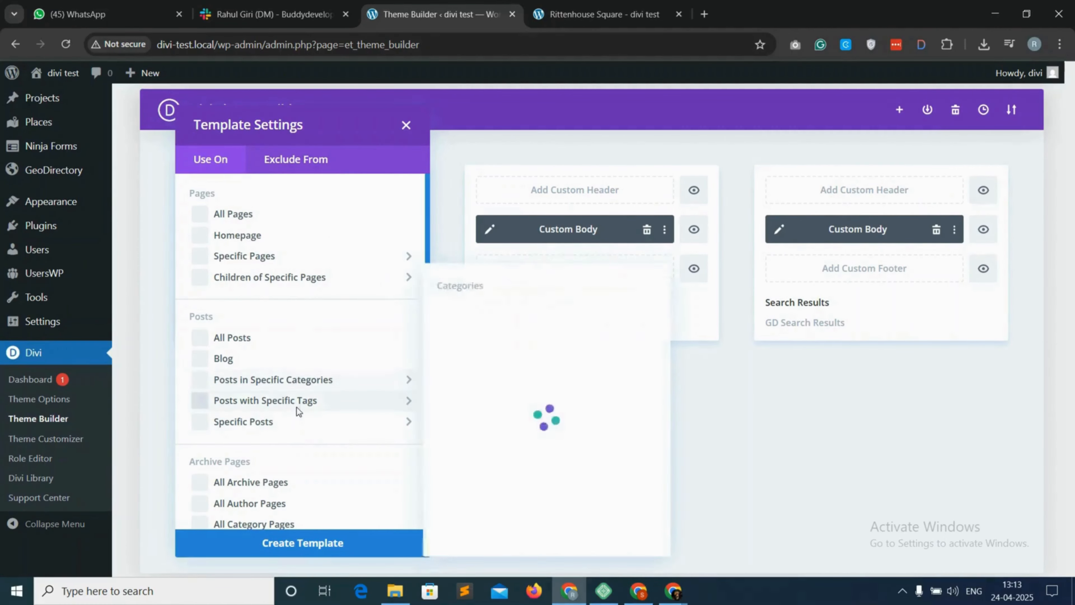
scroll(296, 407, "down", 8)
mouse_move(276, 413)
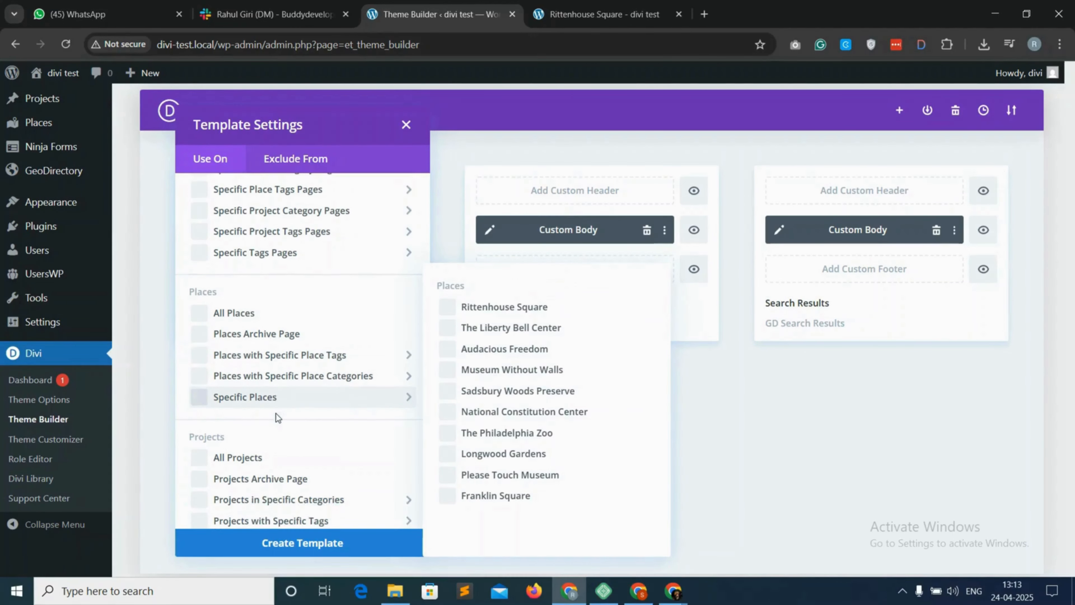
scroll(275, 414, "down", 1)
scroll(276, 414, "up", 1)
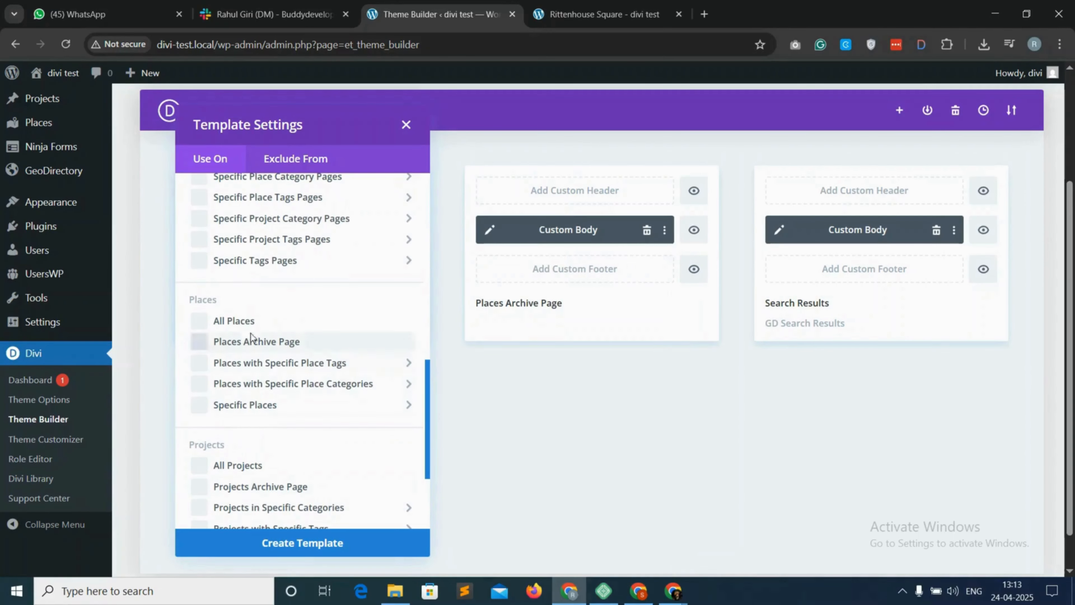
left_click(238, 322)
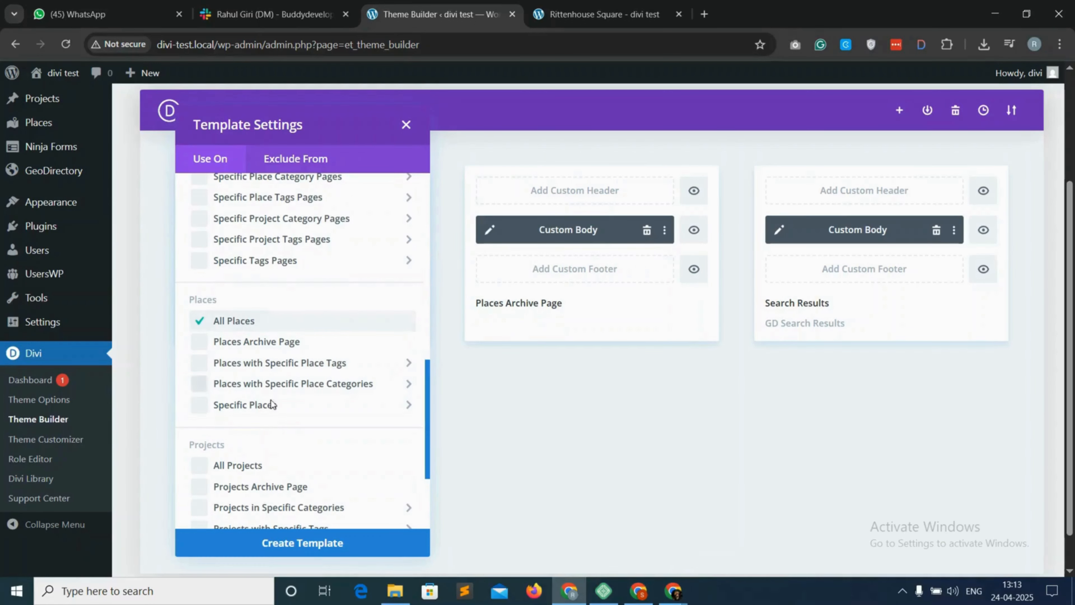
left_click(314, 544)
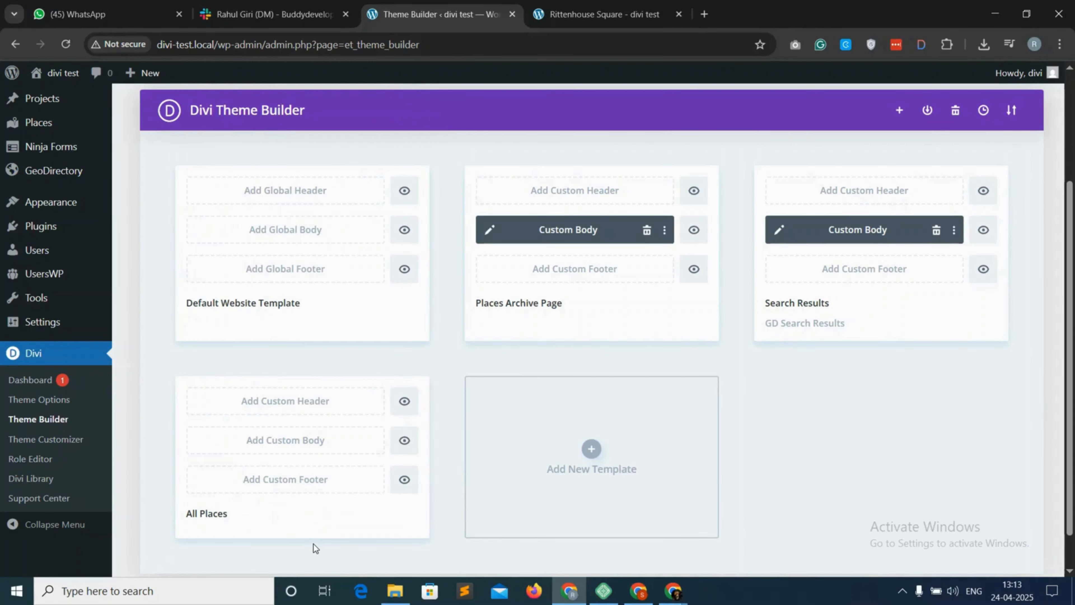
scroll(409, 299, "up", 3)
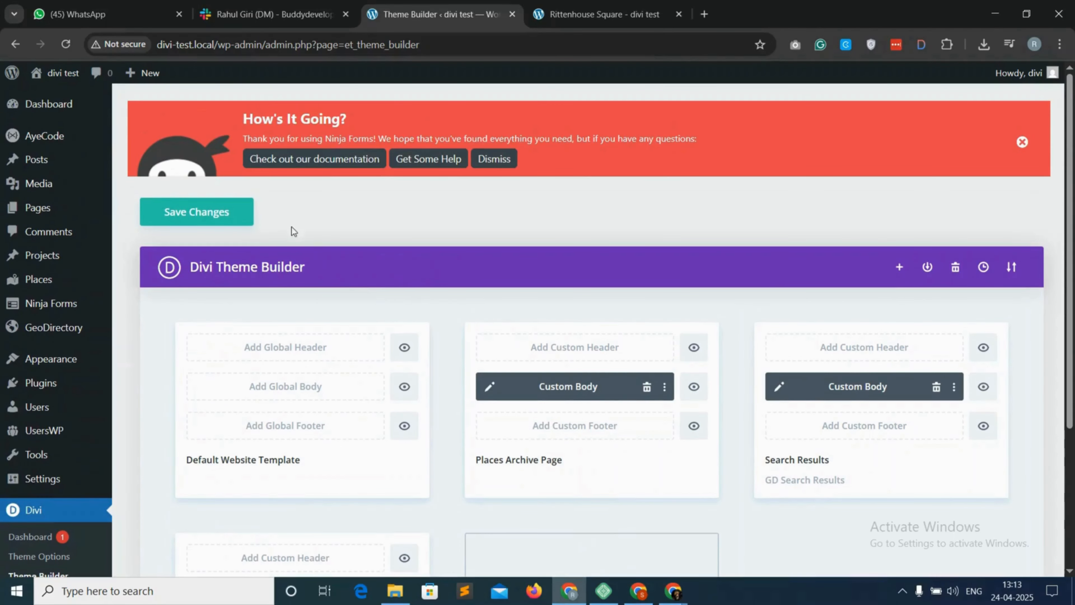
left_click(214, 216)
Start building a custom body from scratch for the All Places template
scroll(364, 265, "down", 4)
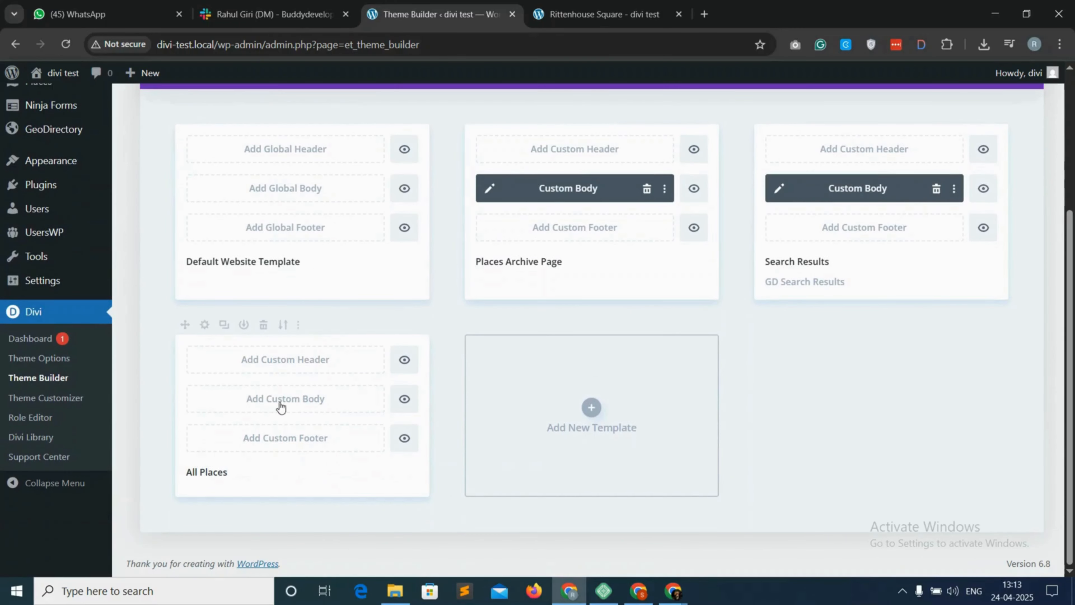
left_click(319, 405)
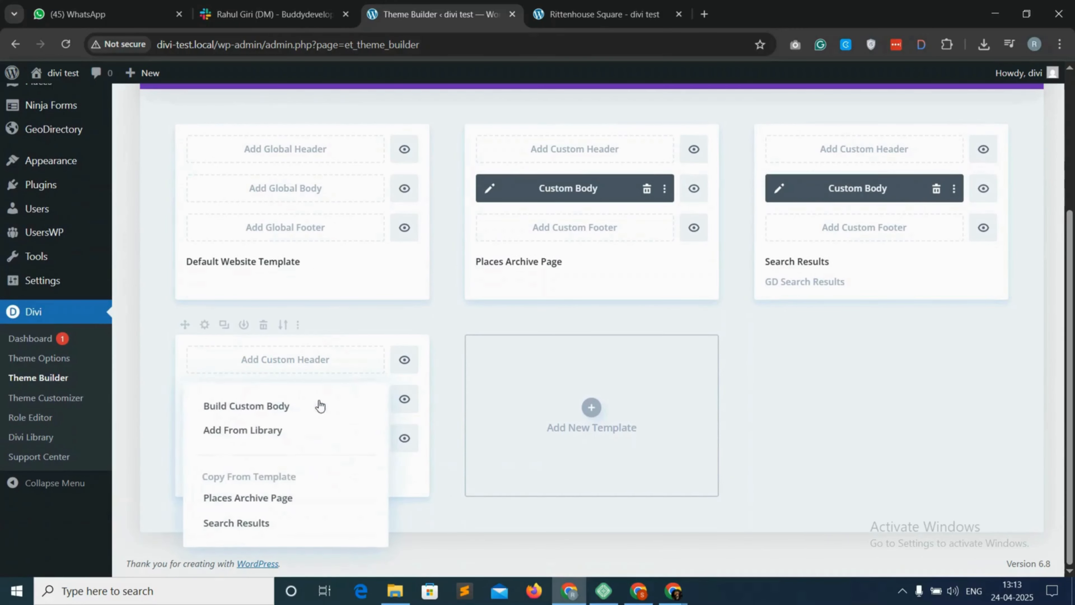
left_click(262, 408)
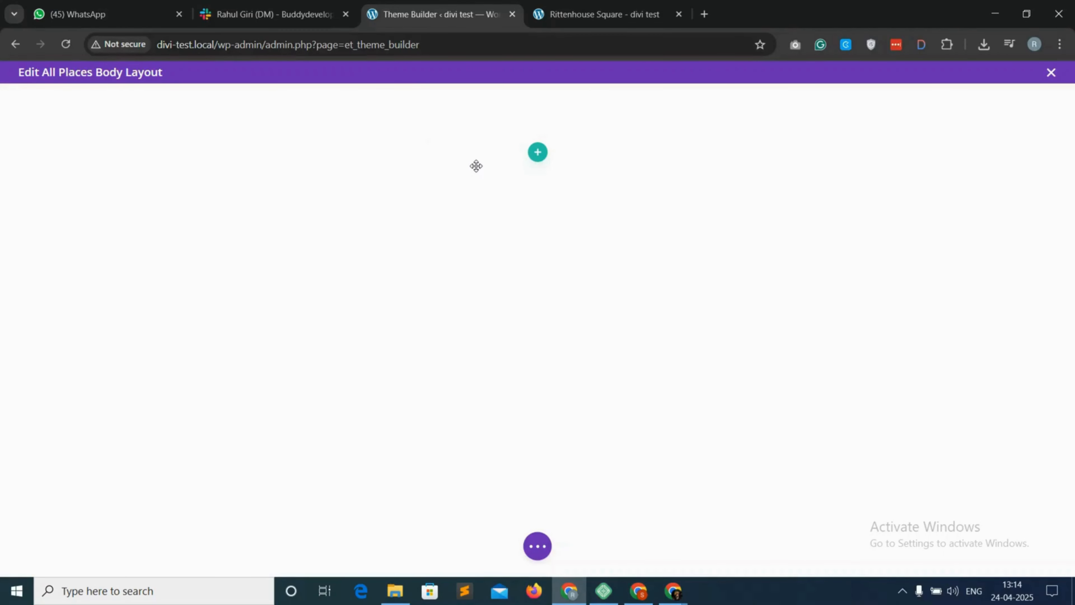
Insert a single-column row in the body layout and add a Text module to it
left_click(539, 160)
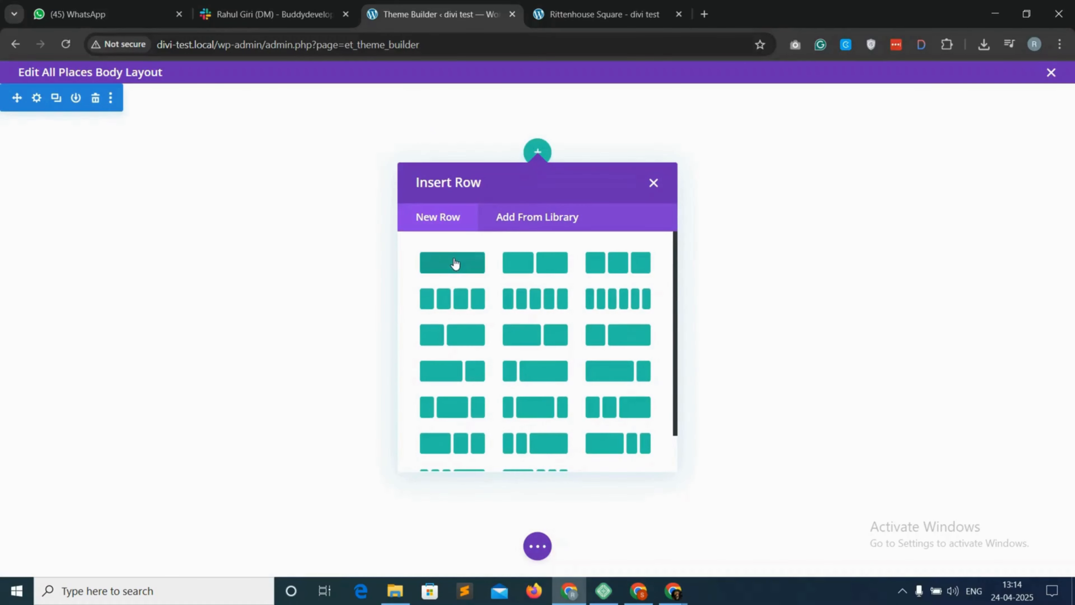
left_click(454, 263)
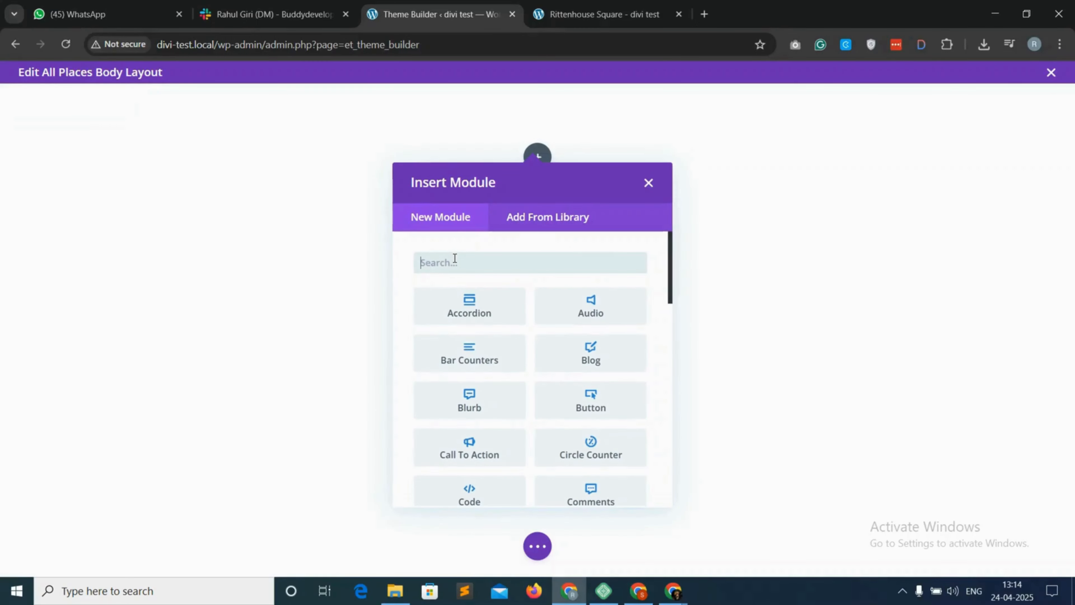
type("text")
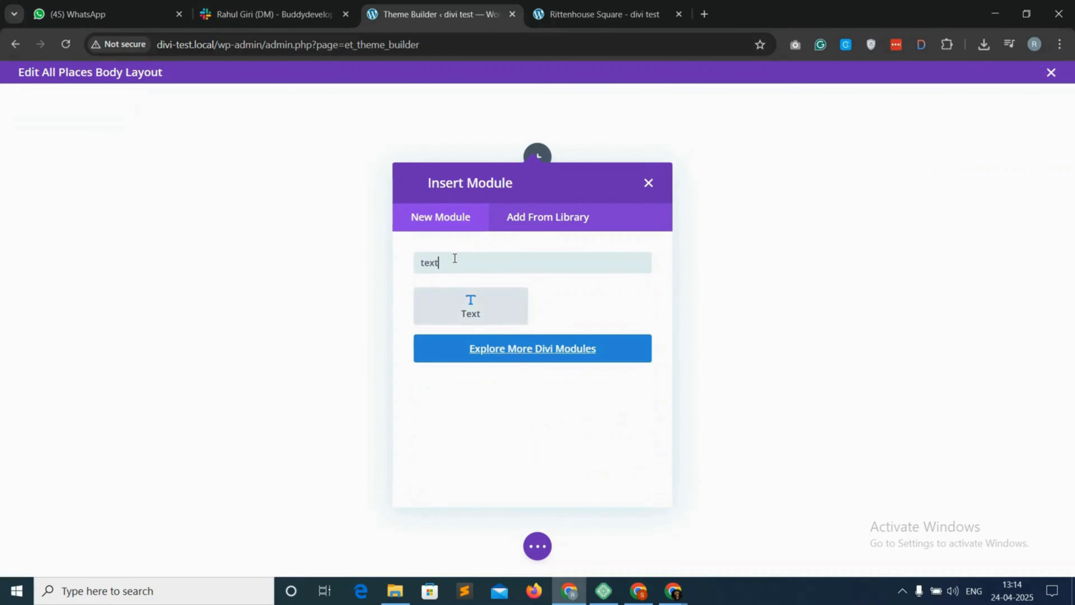
left_click(472, 305)
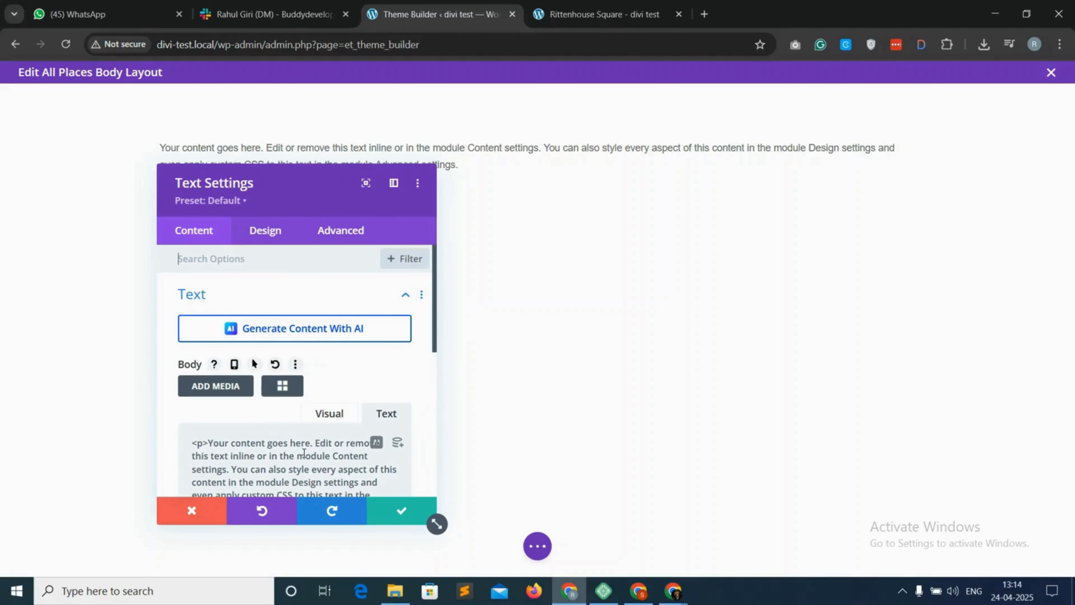
Replace the Text module's placeholder content with the gd_post_title shortcode at its default options and save the module
key("ctrl+a")
key("BackSpace")
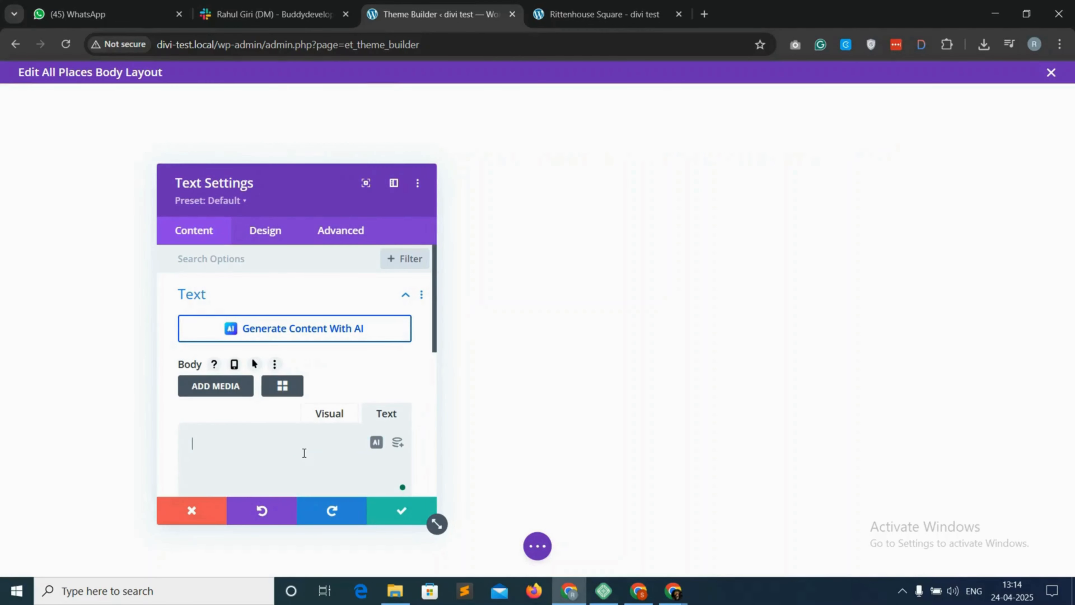
left_click(284, 386)
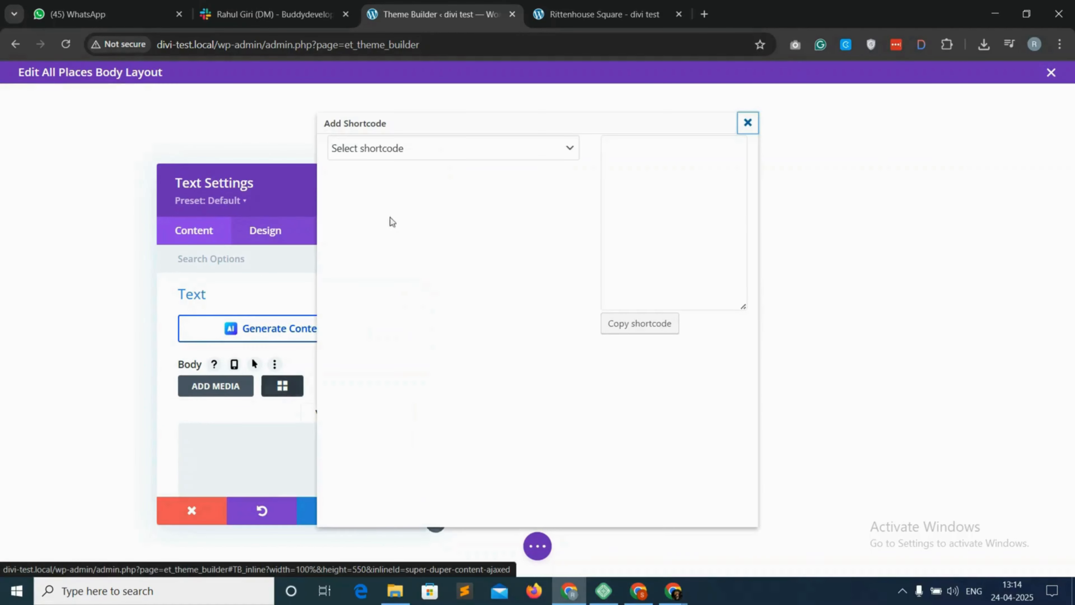
left_click(391, 147)
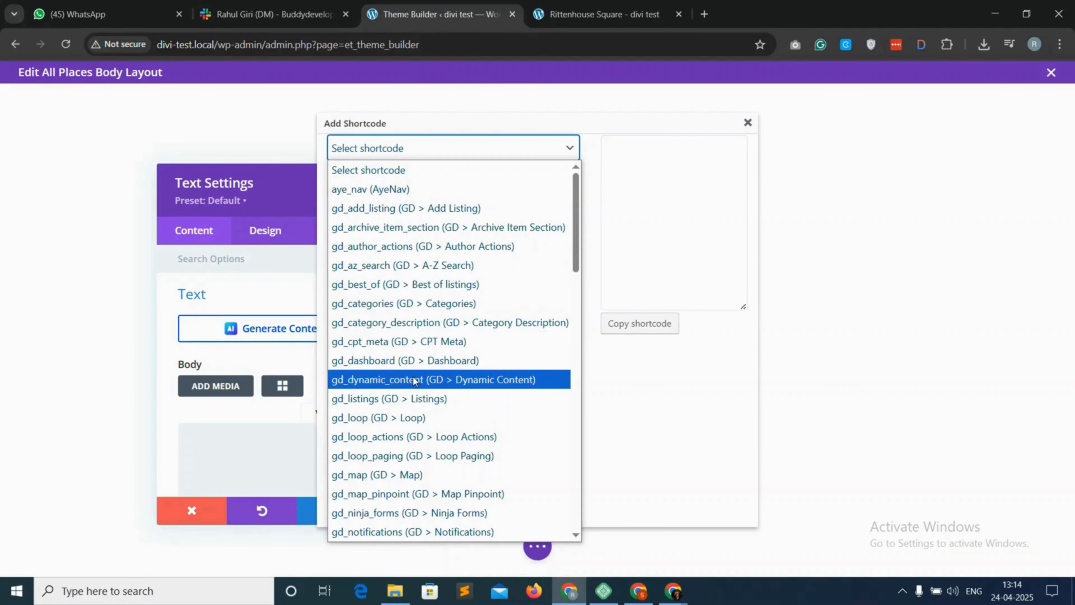
scroll(414, 381, "down", 3)
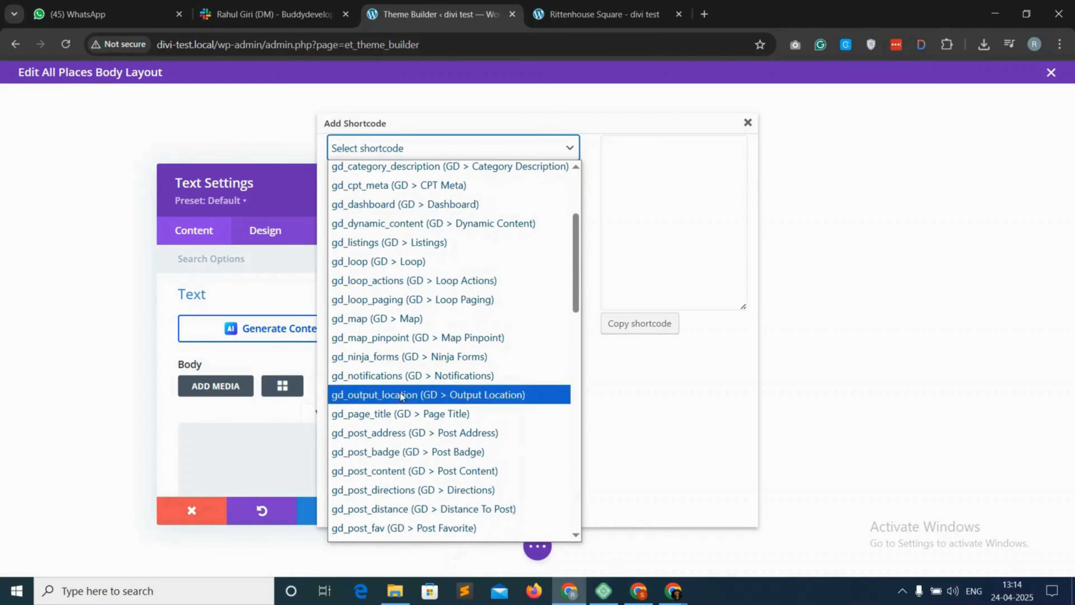
scroll(406, 470, "down", 3)
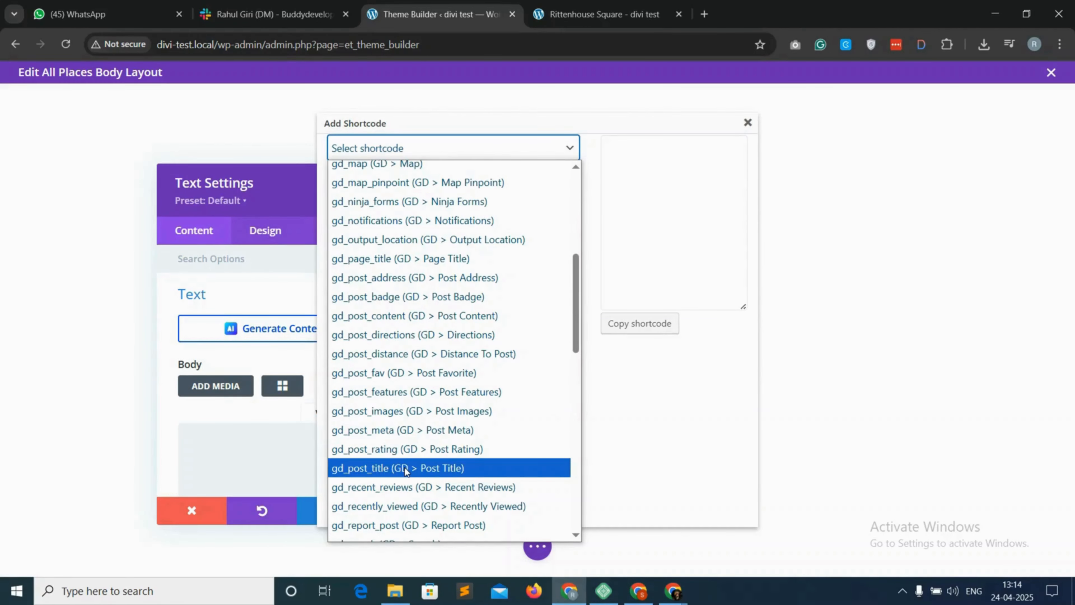
left_click(405, 468)
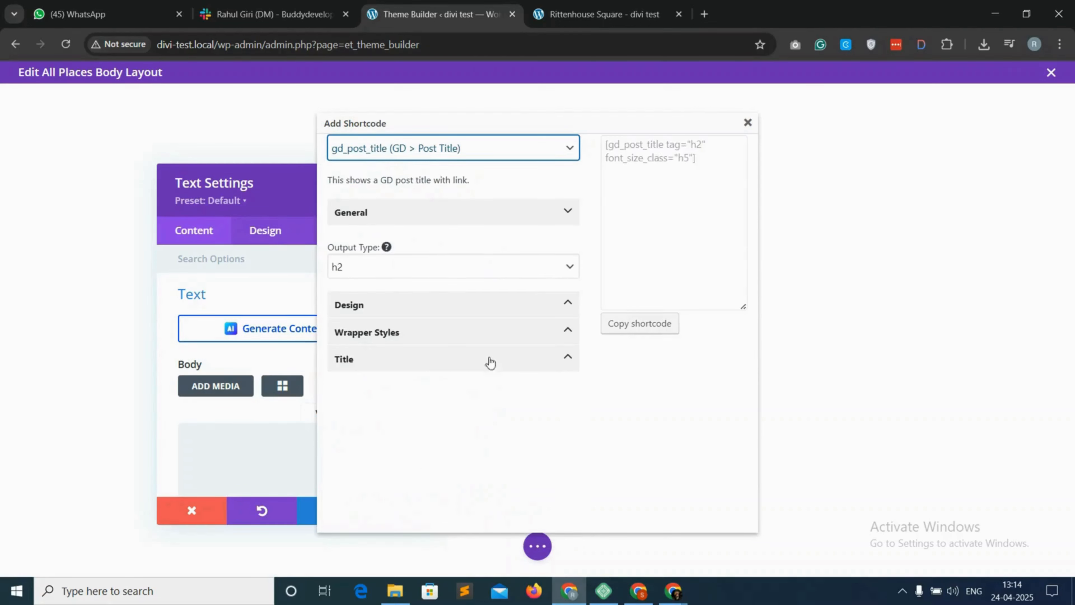
left_click(640, 334)
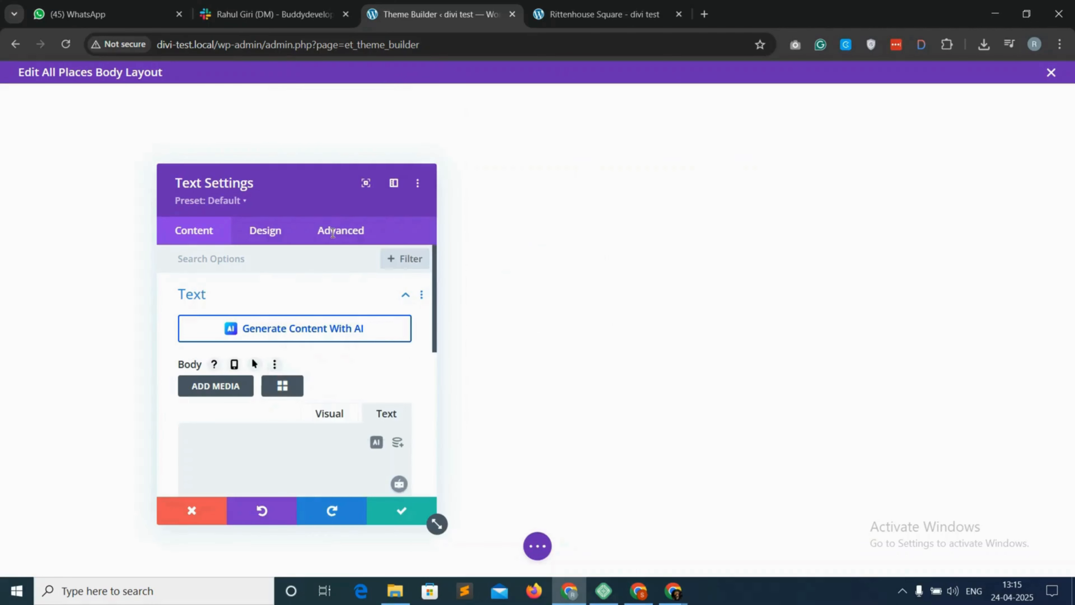
left_click(402, 512)
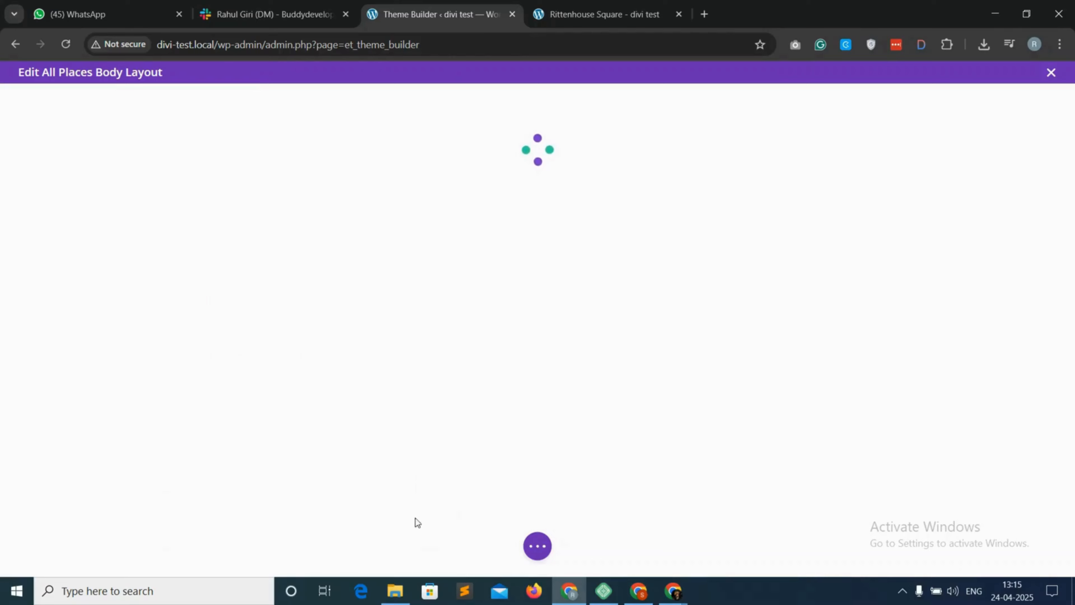
Switch the All Places body layout to wireframe view
left_click(538, 550)
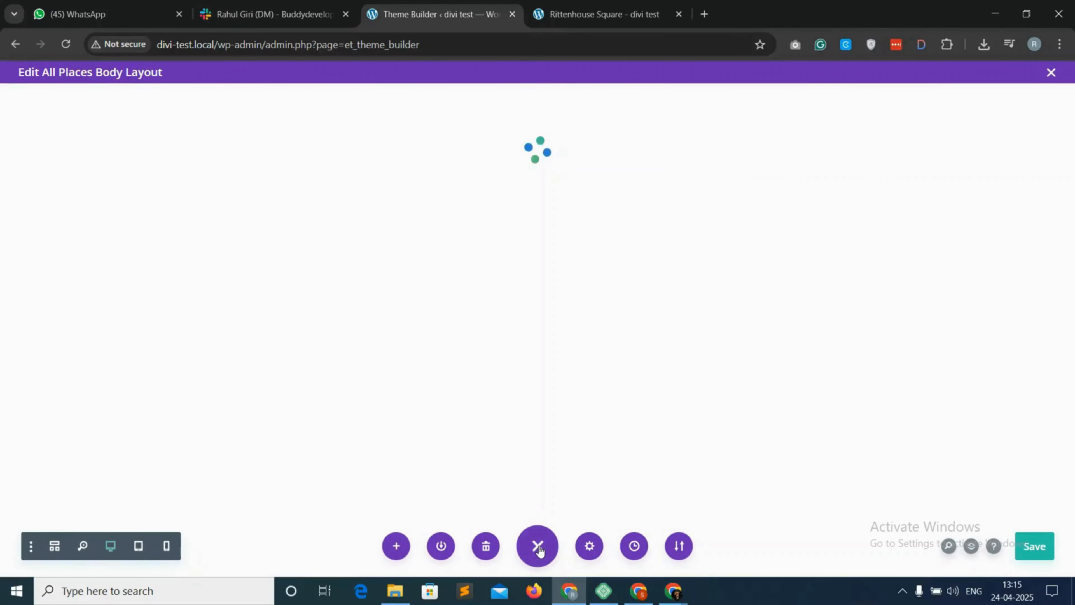
left_click(54, 548)
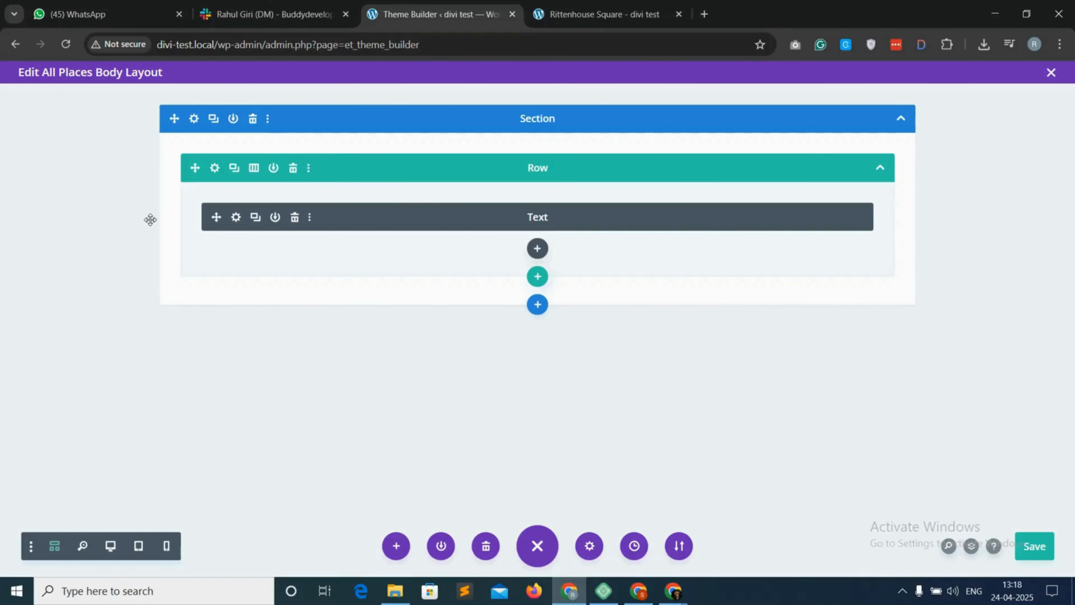
Leave the body layout editor and save the Theme Builder changes
left_click(15, 45)
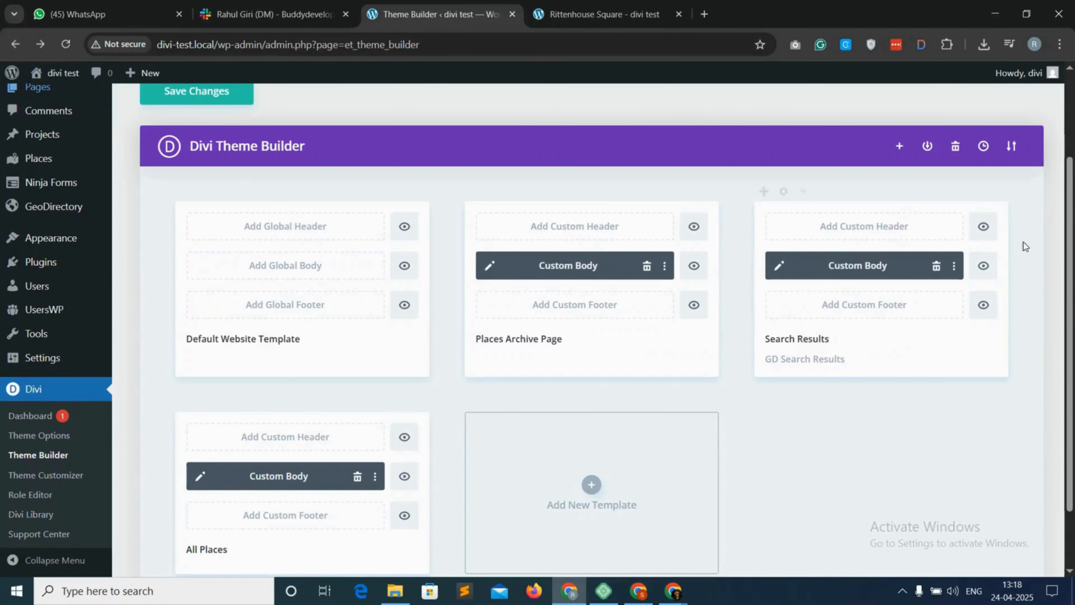
scroll(254, 204, "up", 3)
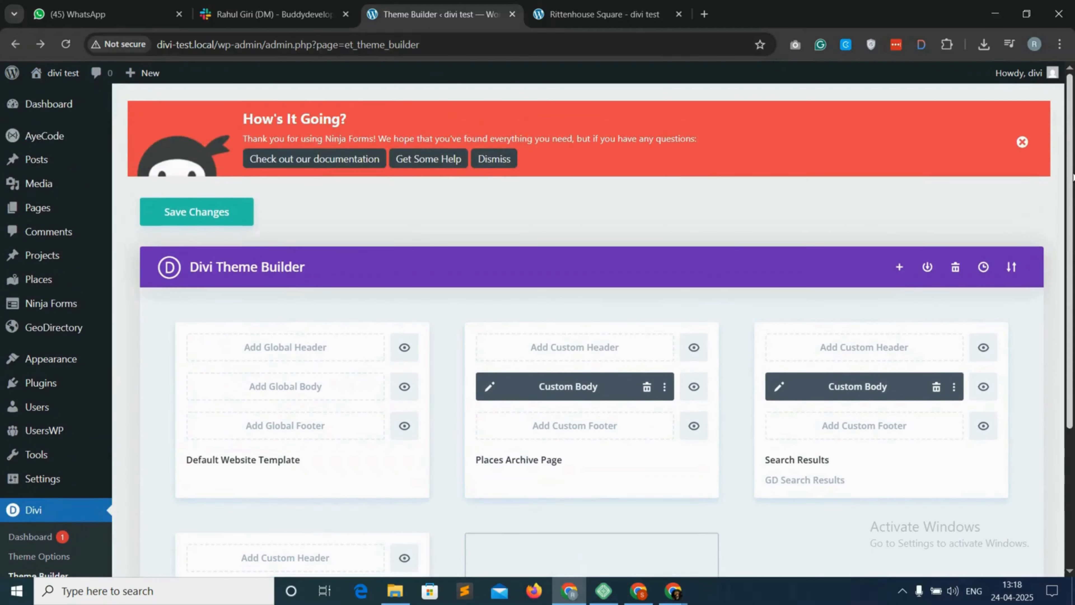
left_click(186, 220)
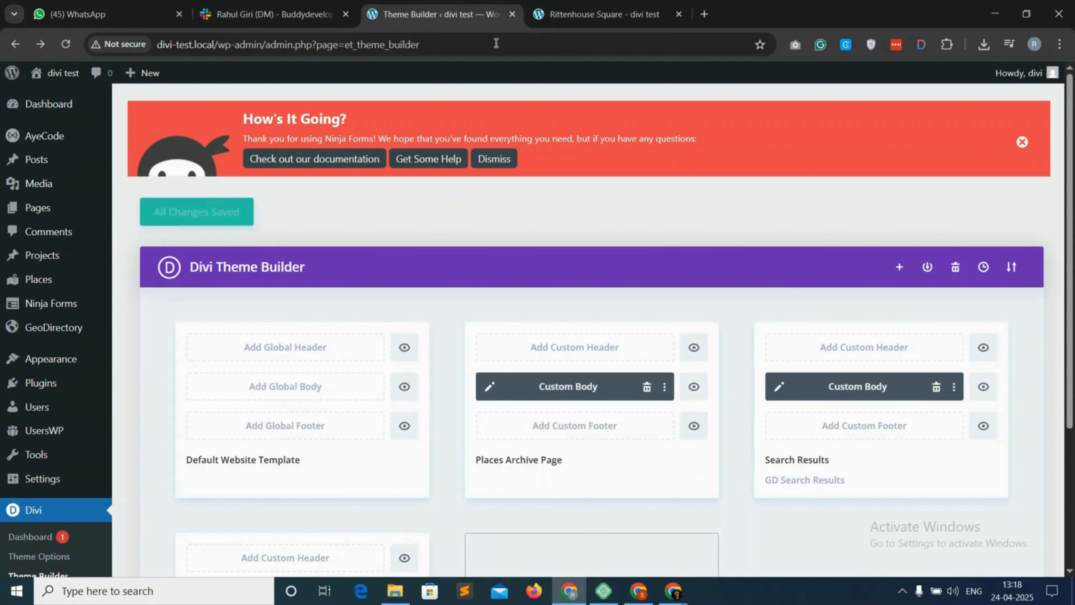
Reload the Rittenhouse Square page to check how the new template renders
left_click(592, 5)
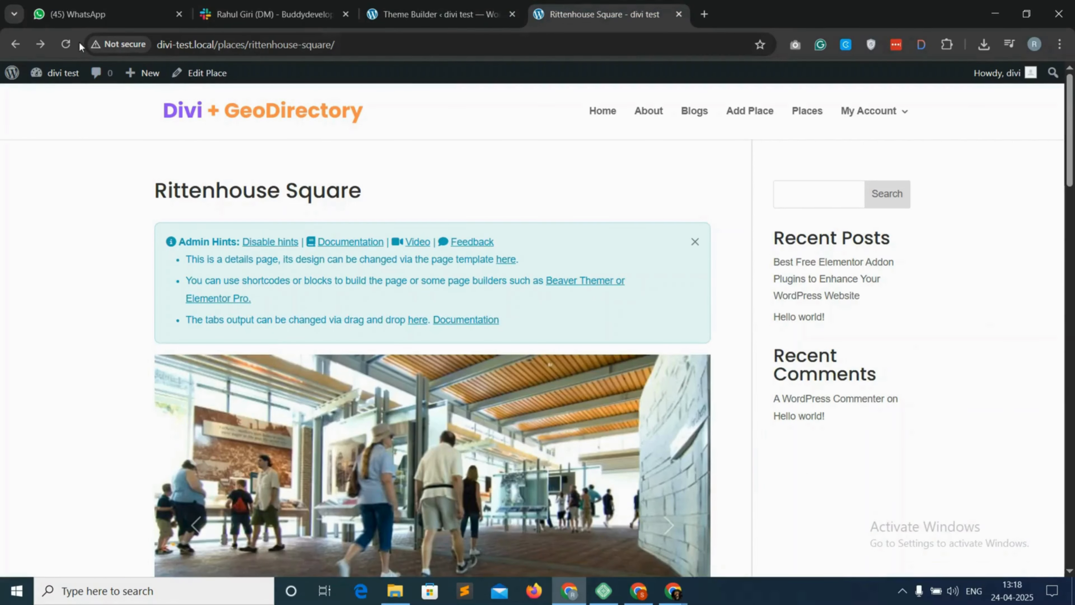
left_click(71, 42)
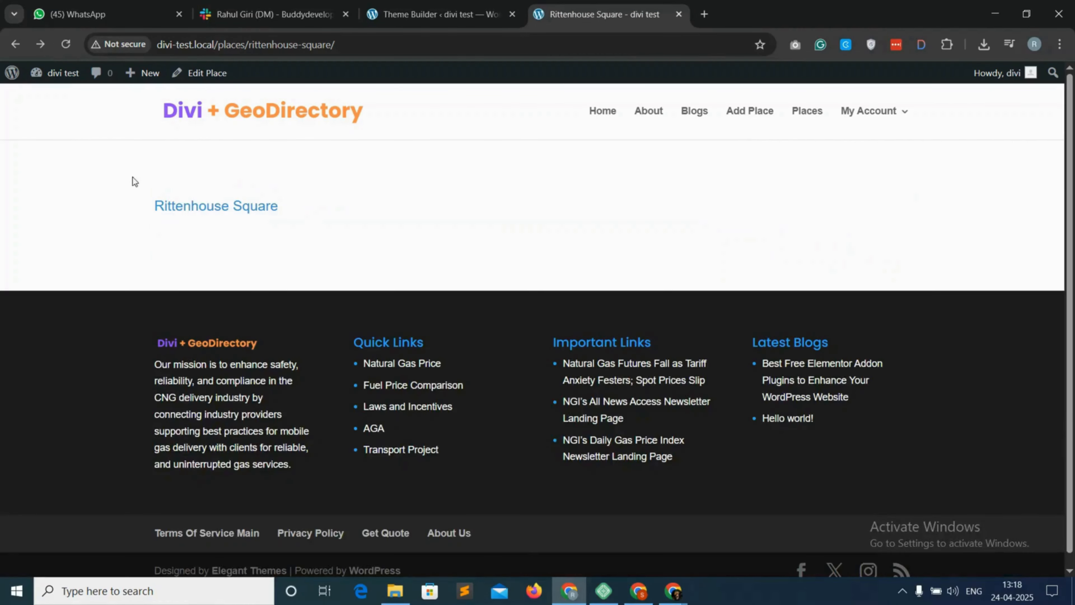
Return to the Theme Builder and open the All Places template's custom body for editing
left_click(441, 14)
scroll(933, 388, "down", 4)
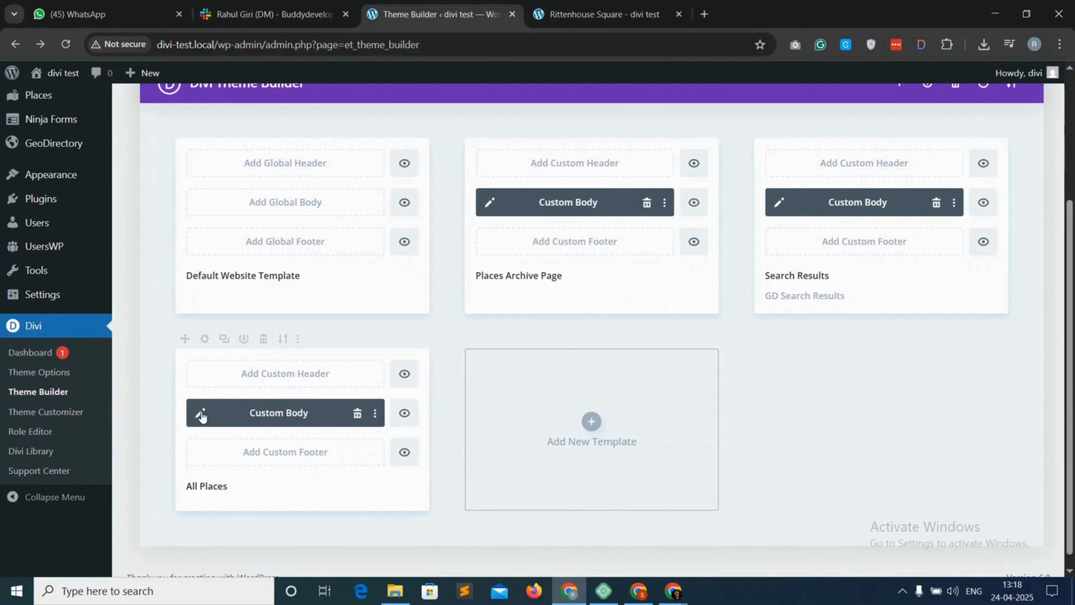
left_click(200, 414)
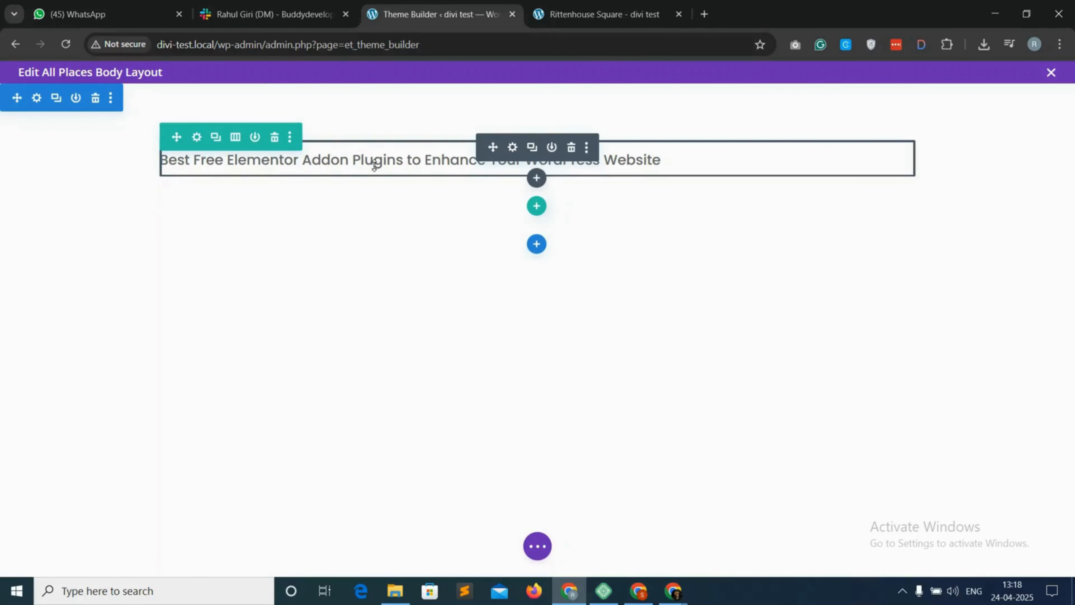
Set font_size_class to "h2" in the Text module's gd_post_title shortcode, and save the module and layout
left_click(512, 147)
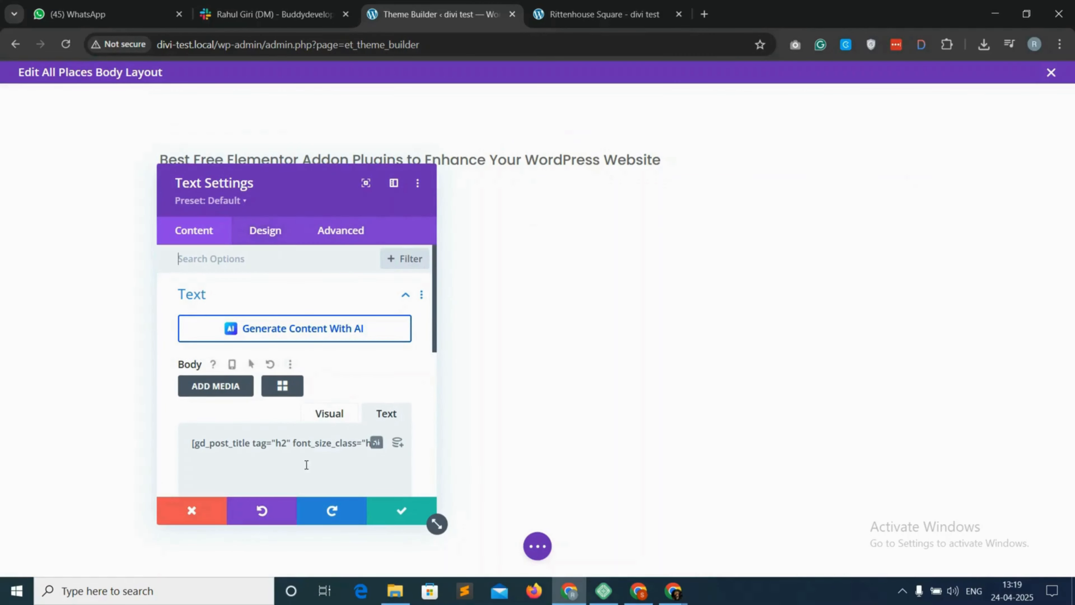
left_click(401, 512)
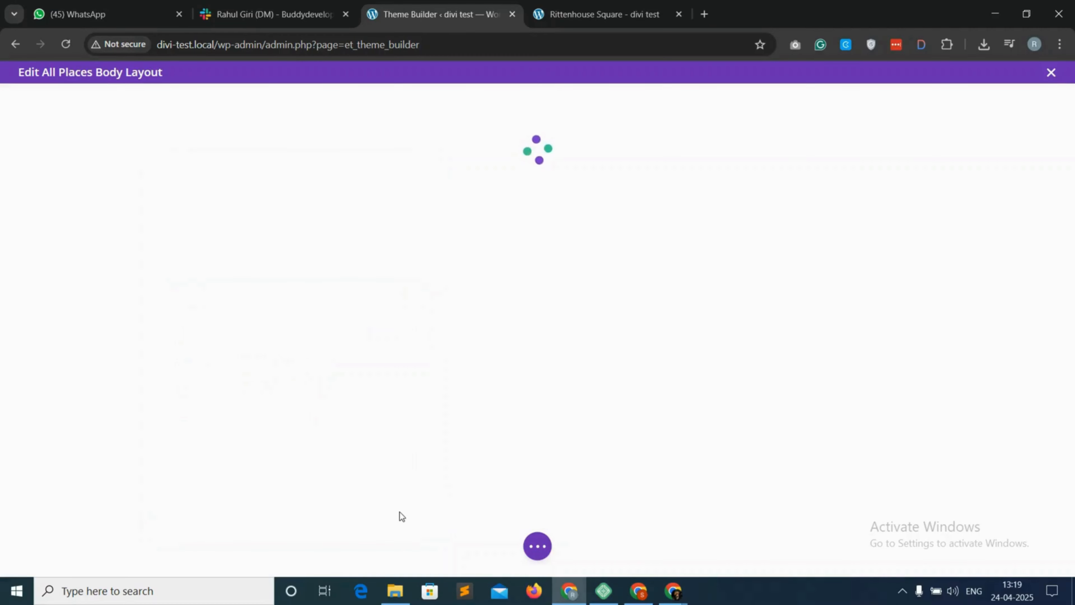
left_click(538, 546)
left_click(1020, 550)
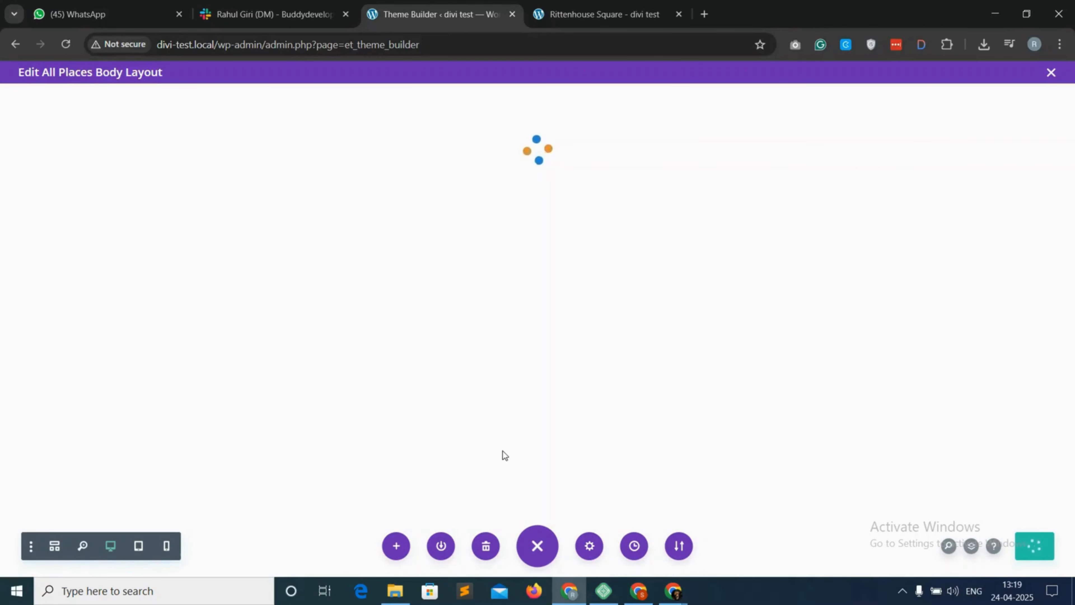
Reload the Rittenhouse Square page and check the size of the place title
left_click(589, 5)
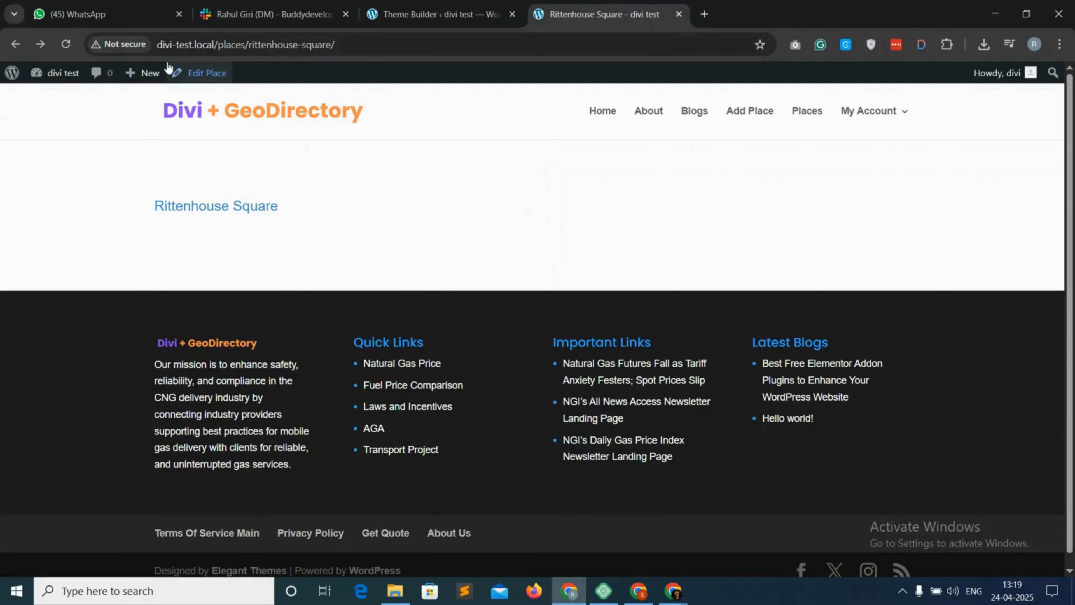
left_click(67, 44)
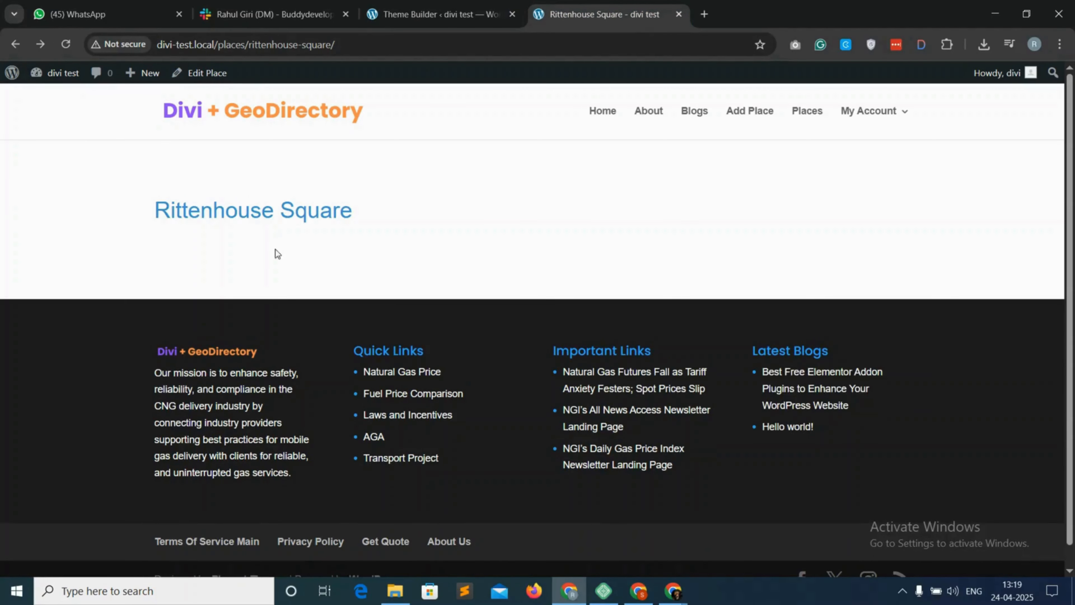
left_click_drag(147, 215, 360, 207)
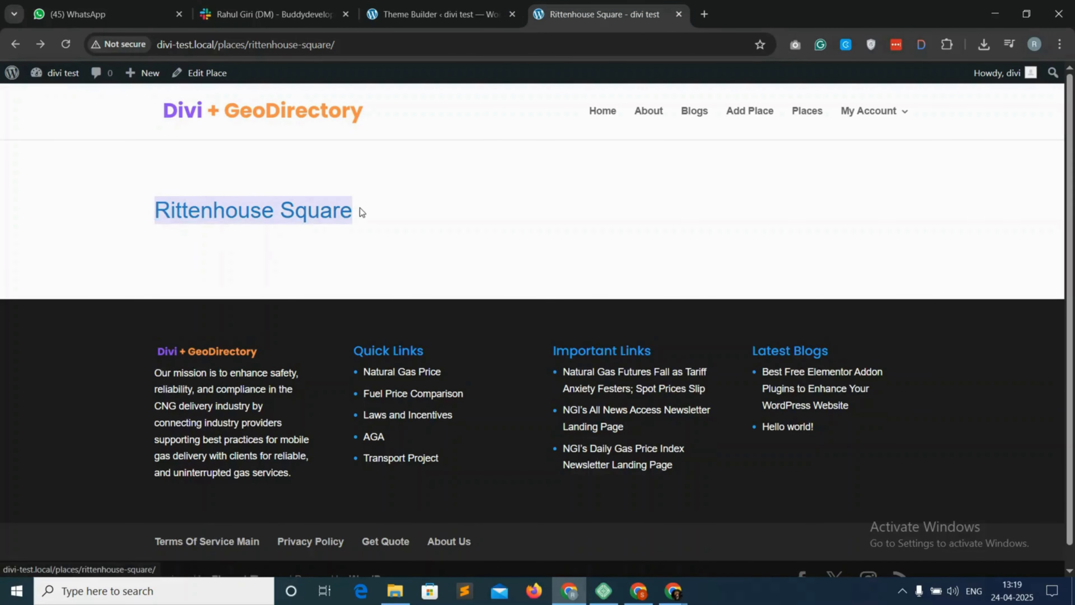
left_click(364, 209)
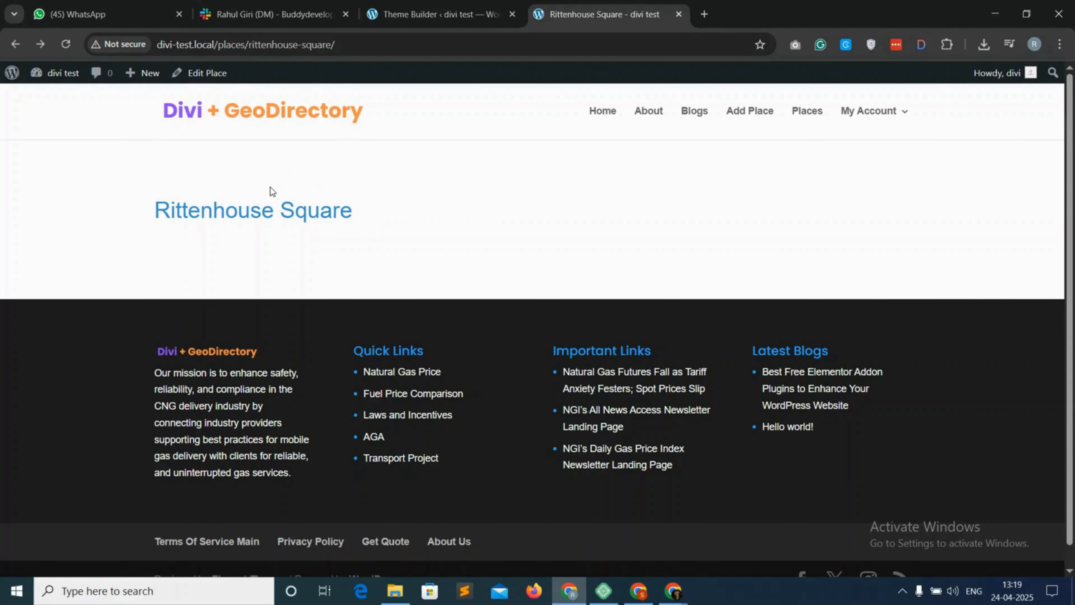
Set the title Text module's top and bottom margins to 0px in the All Places body layout
left_click(424, 14)
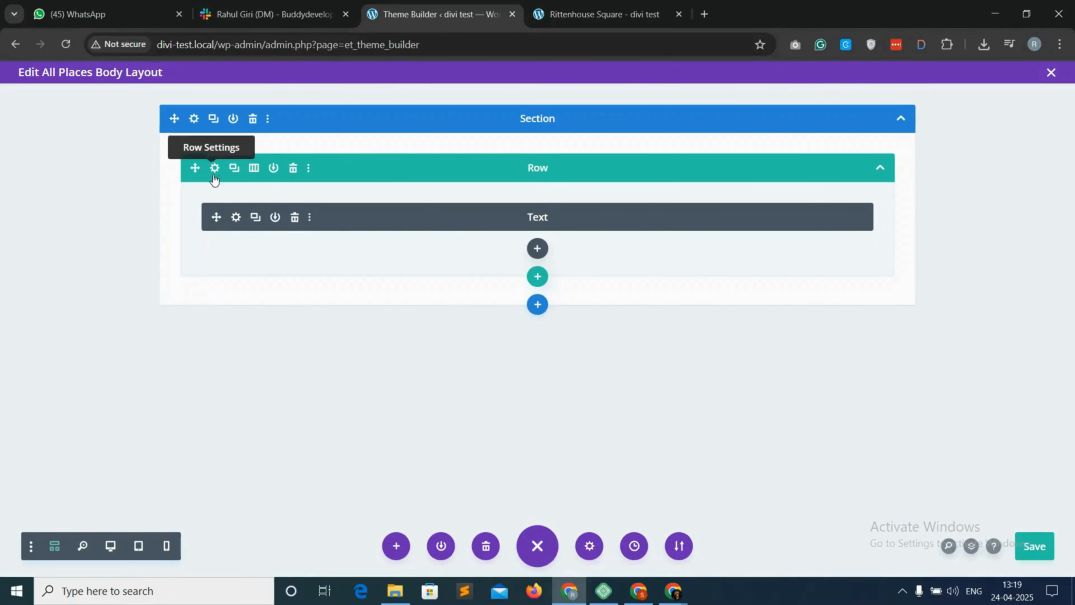
left_click(236, 217)
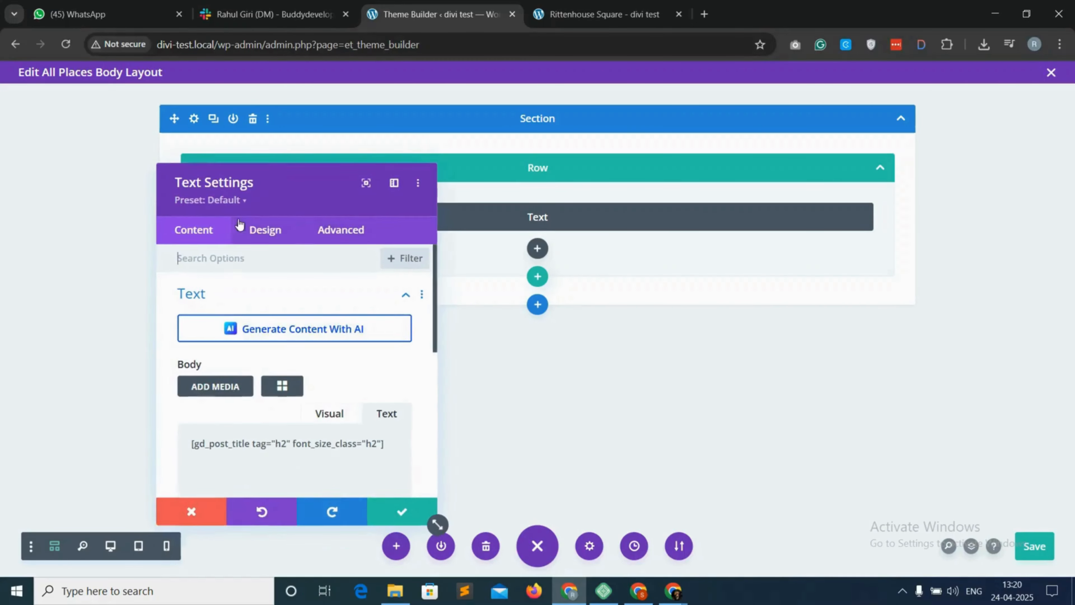
left_click(274, 234)
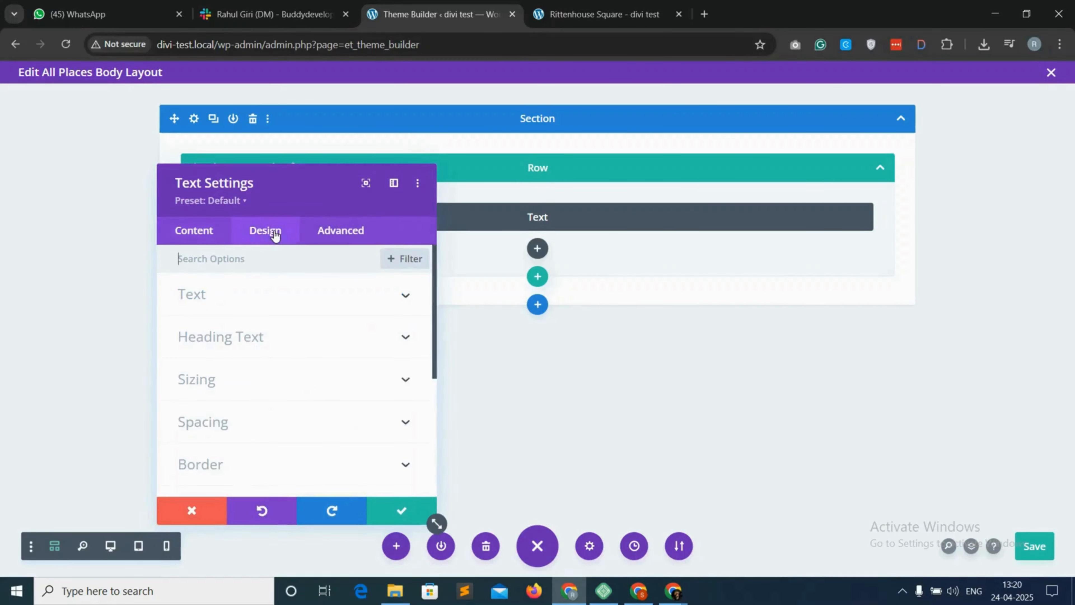
left_click(256, 423)
left_click(197, 320)
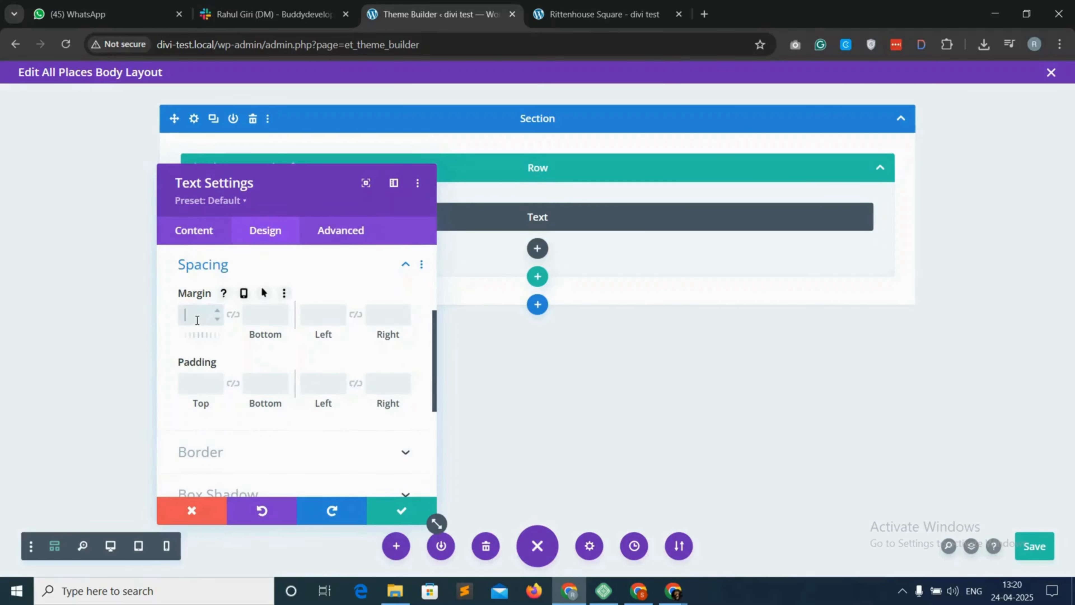
type("0px")
left_click(232, 315)
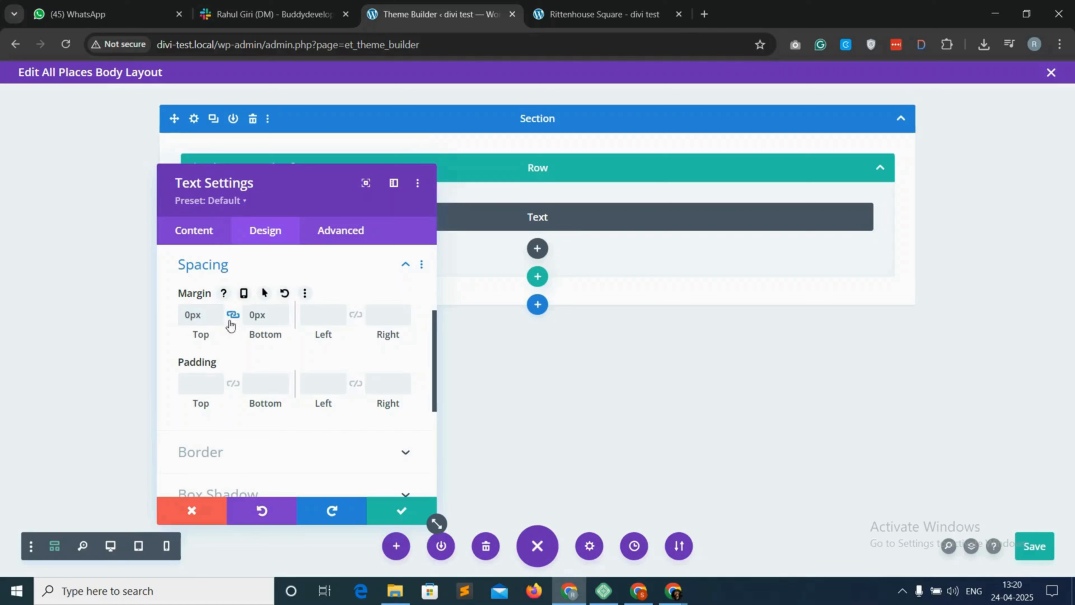
Set the title Text module's top and bottom padding to 0px and save the module settings
left_click(213, 385)
type("0px")
left_click(232, 384)
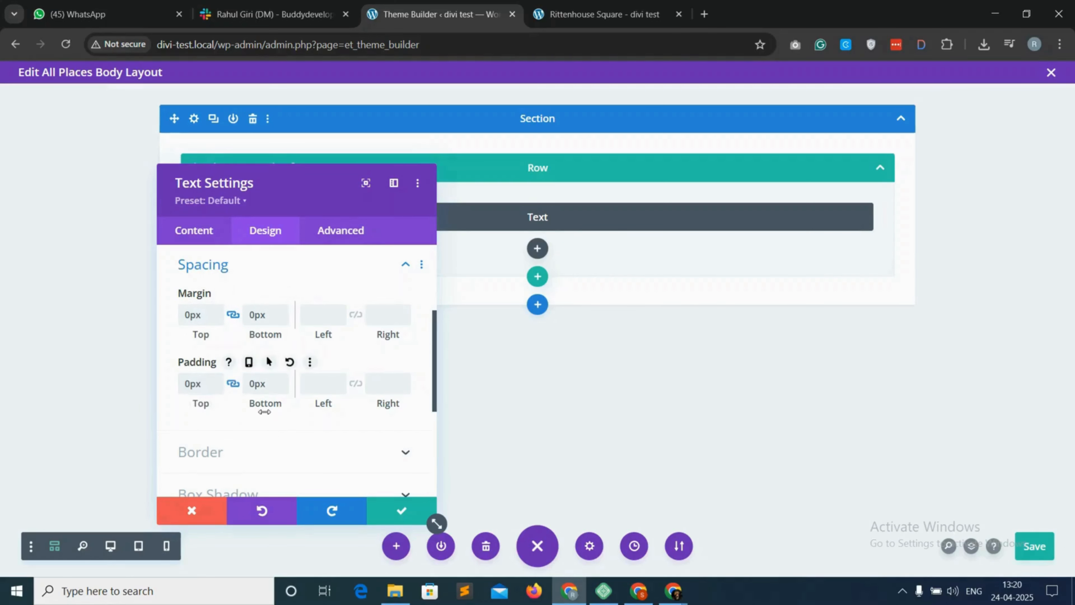
left_click(400, 512)
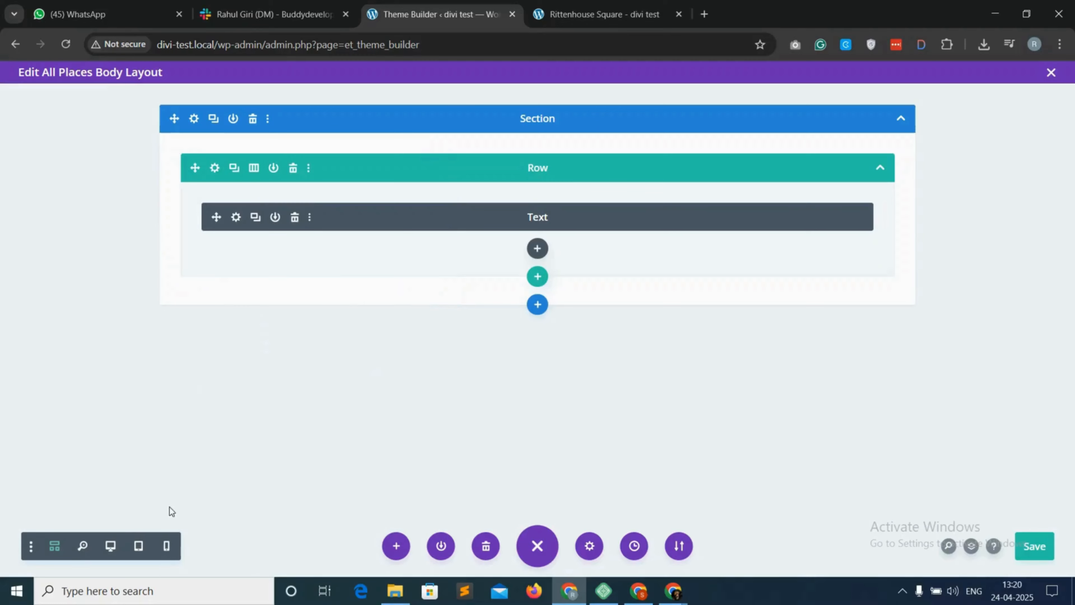
Switch the layout from wireframe to desktop view and insert a new Text module below the title
left_click(54, 546)
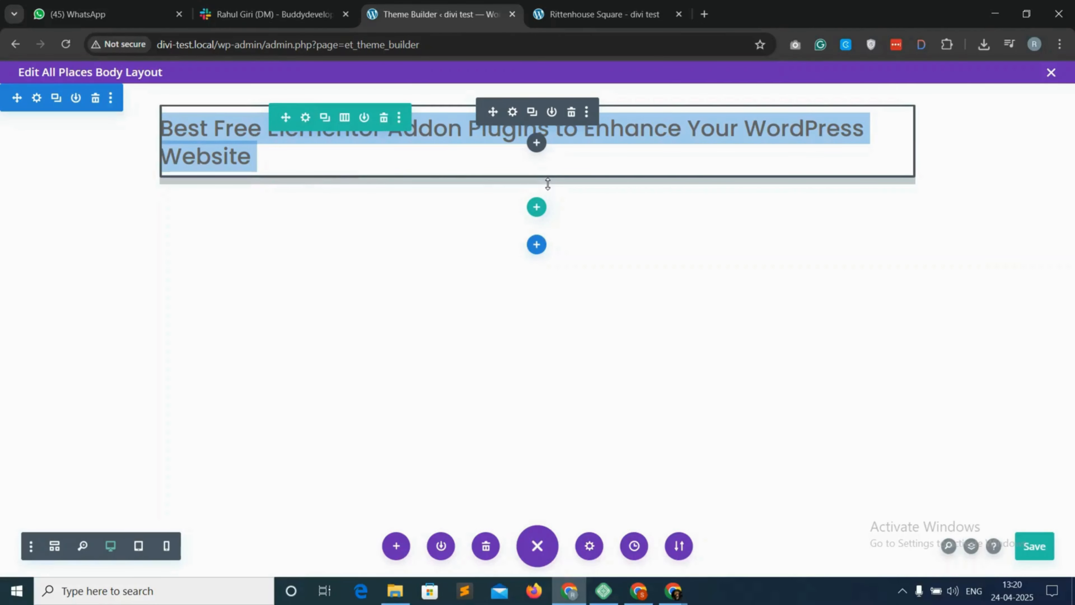
left_click(536, 144)
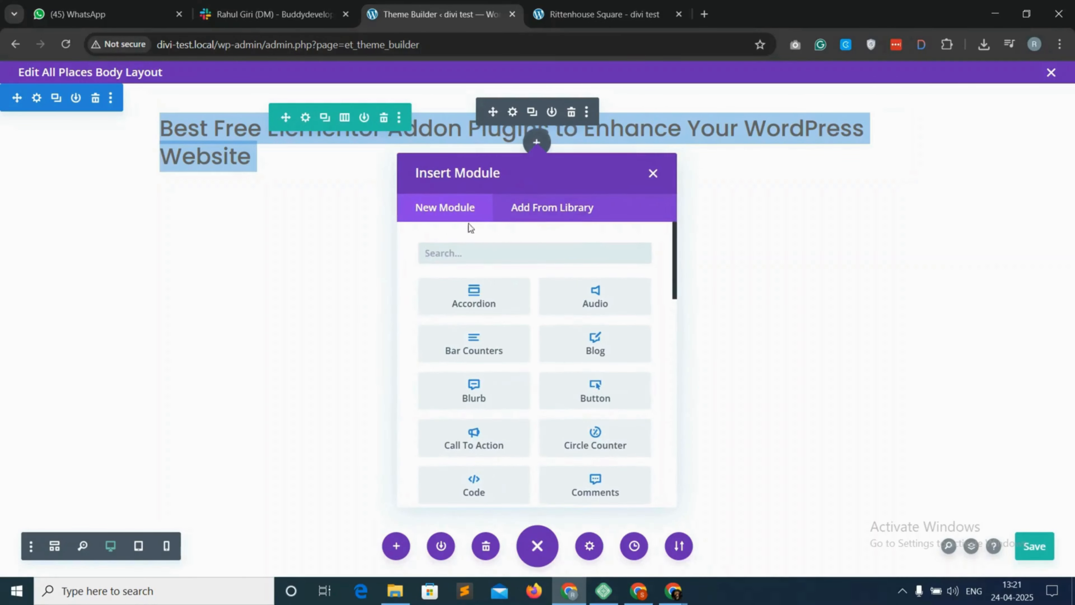
type("text")
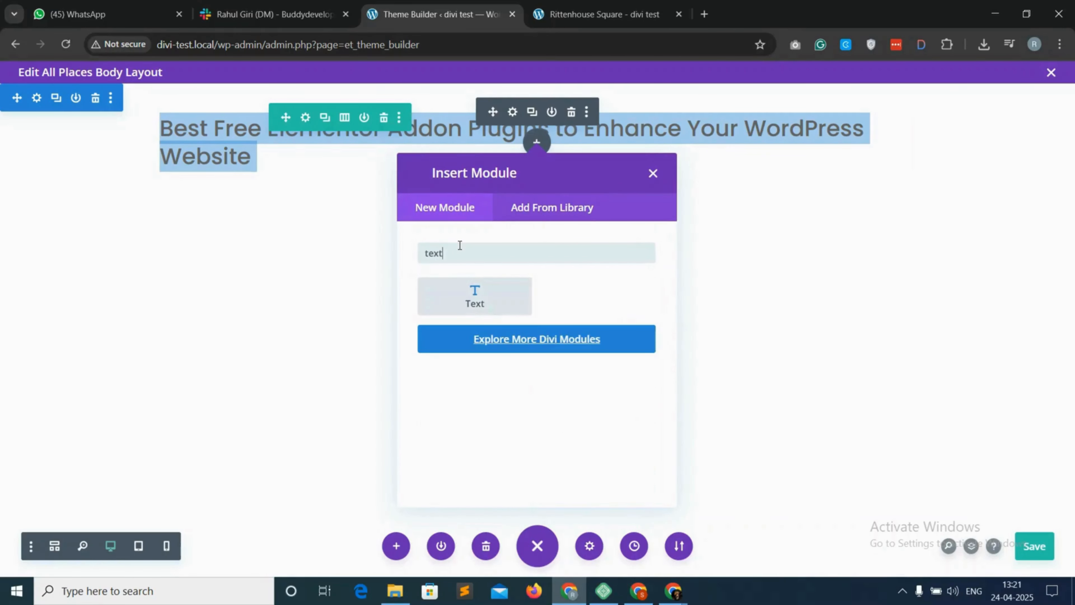
left_click(475, 300)
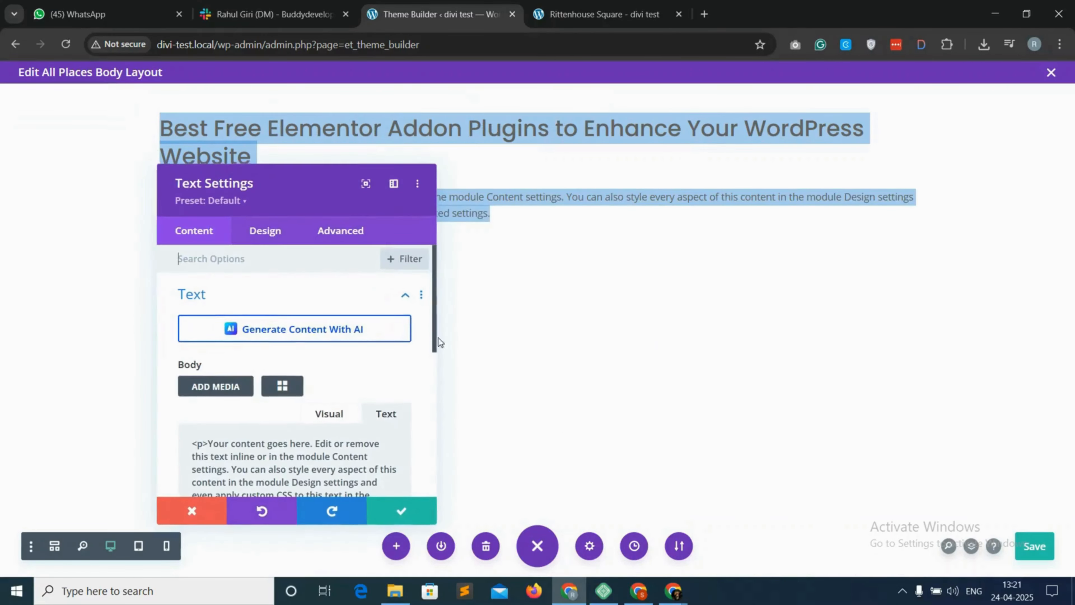
Clear the new Text module's placeholder content and choose the gd_post_images shortcode in the shortcode builder
left_click(351, 452)
key("ctrl+a")
key("Delete")
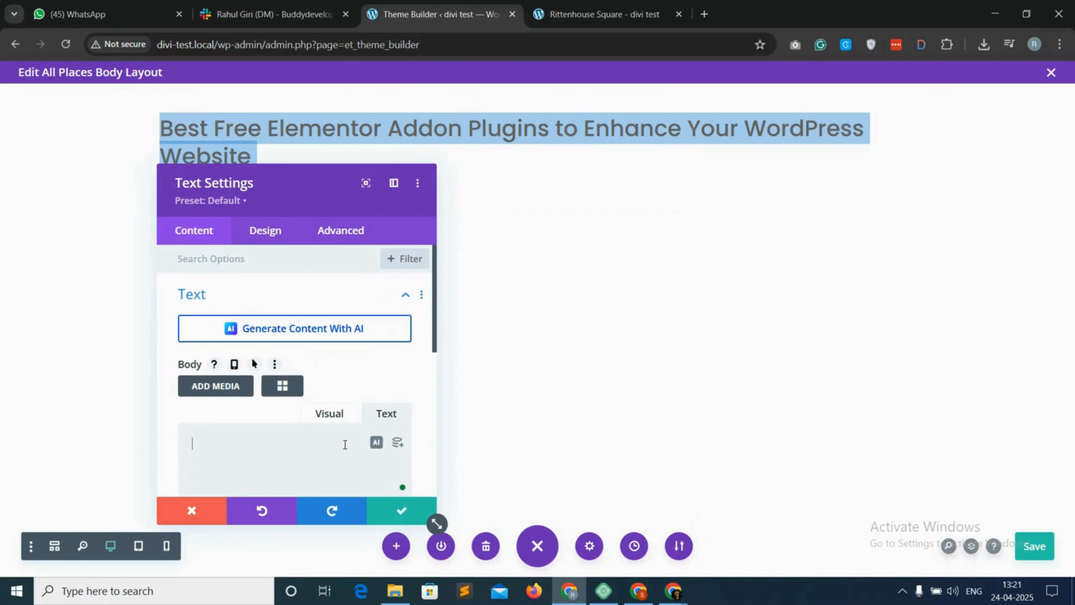
left_click(283, 385)
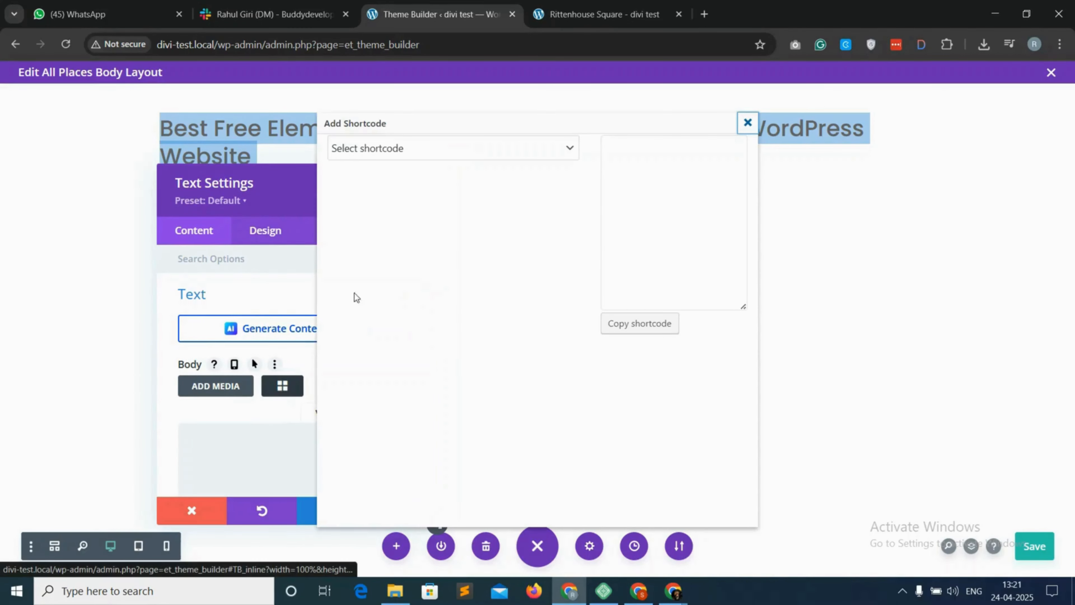
left_click(454, 149)
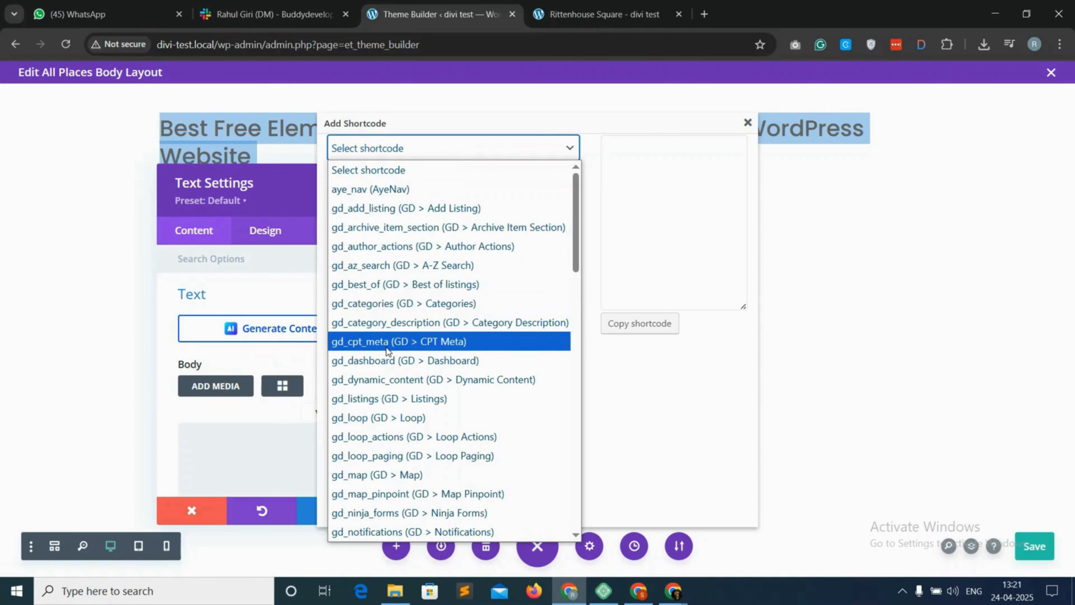
scroll(394, 379, "down", 4)
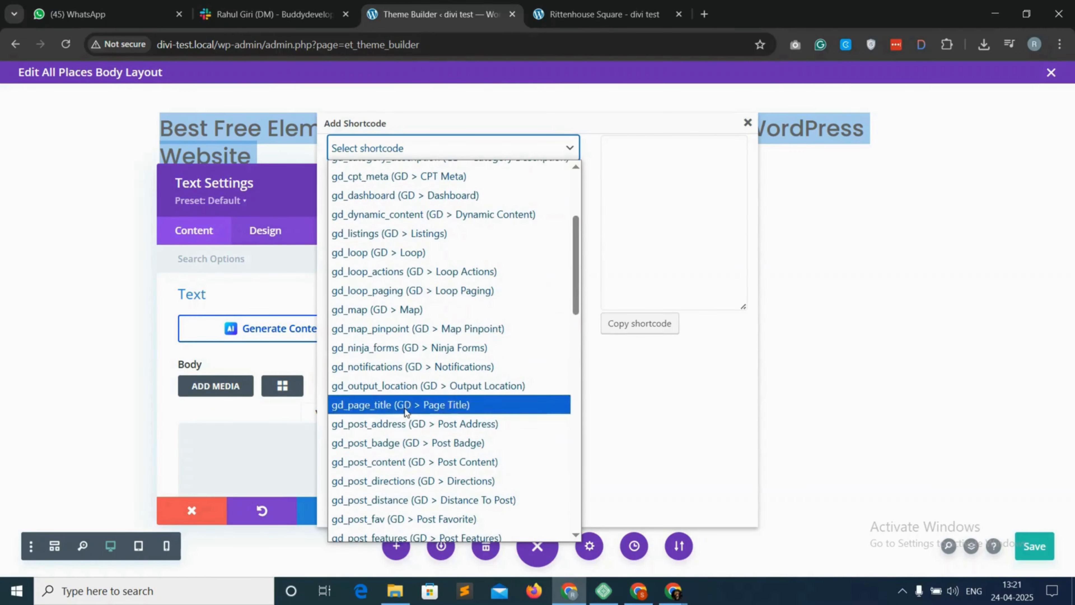
scroll(398, 428, "down", 3)
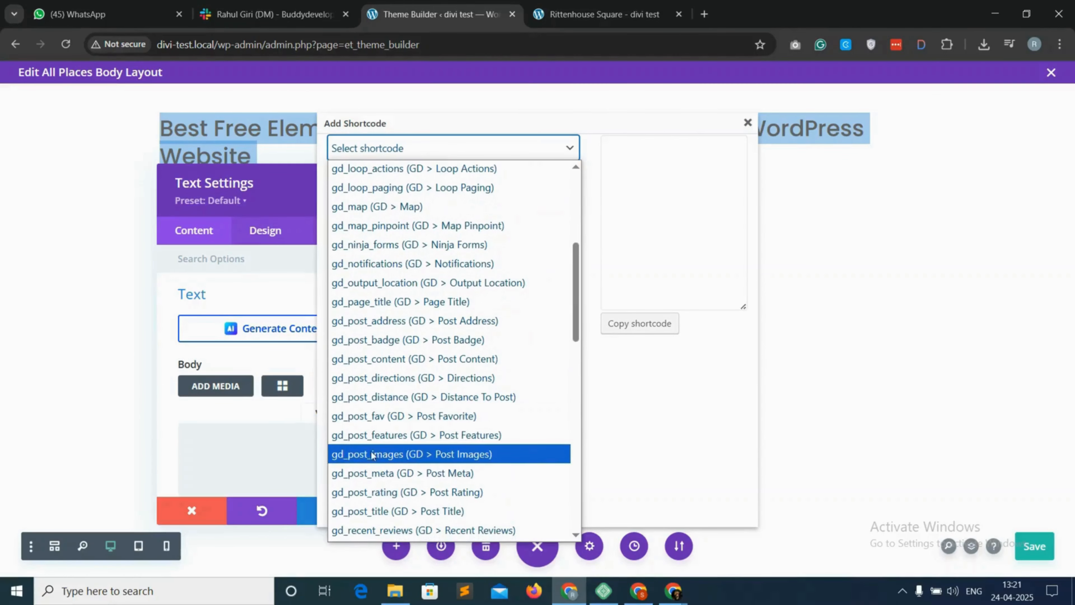
left_click(434, 454)
Set the post images shortcode's output type to Gallery in its design options
scroll(395, 373, "down", 1)
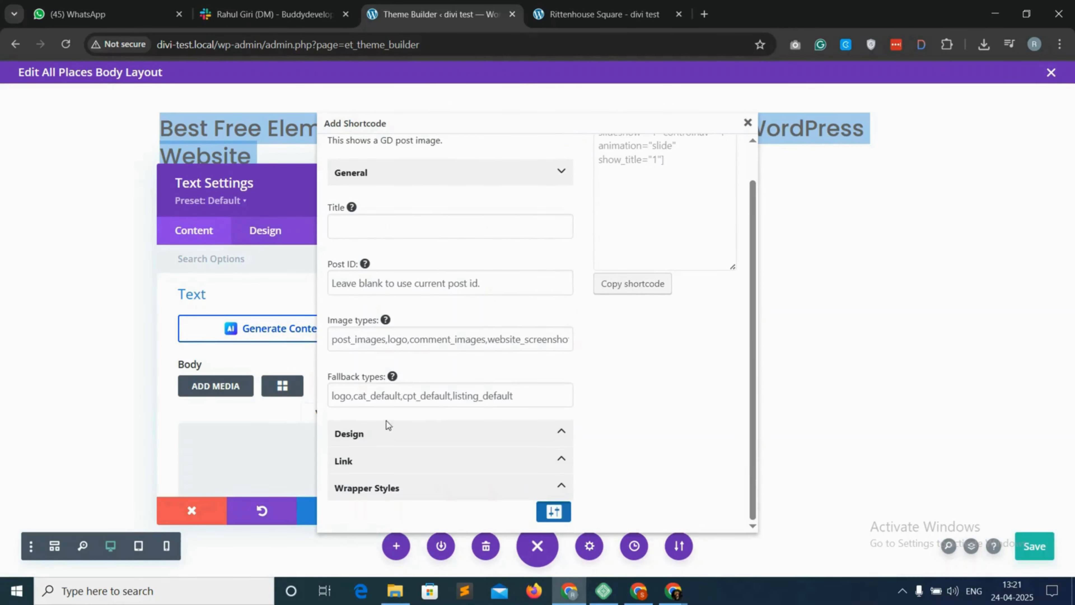
left_click(439, 433)
scroll(439, 433, "down", 2)
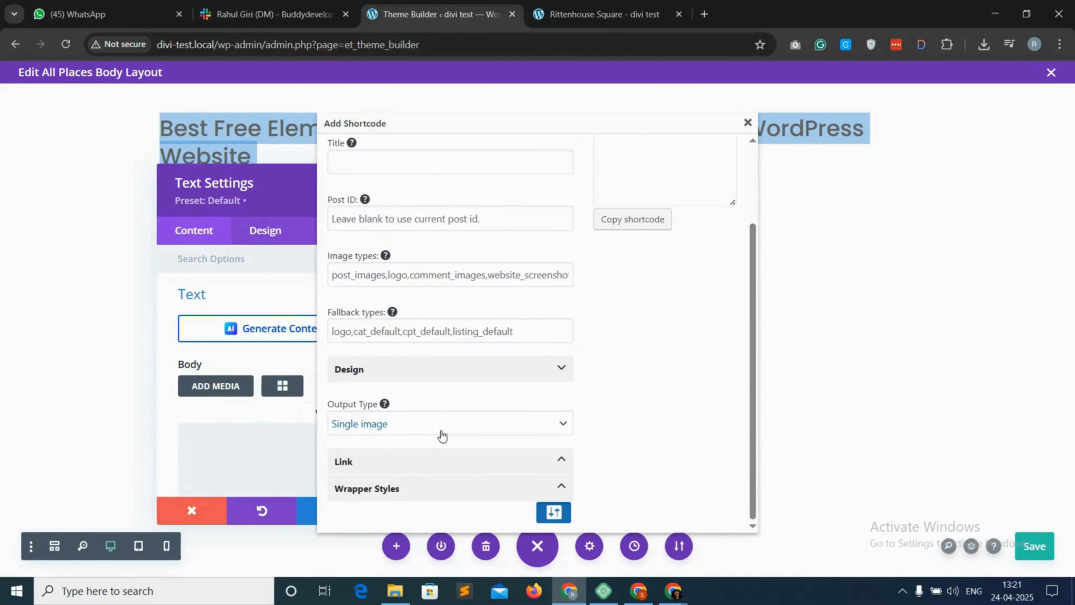
left_click(428, 425)
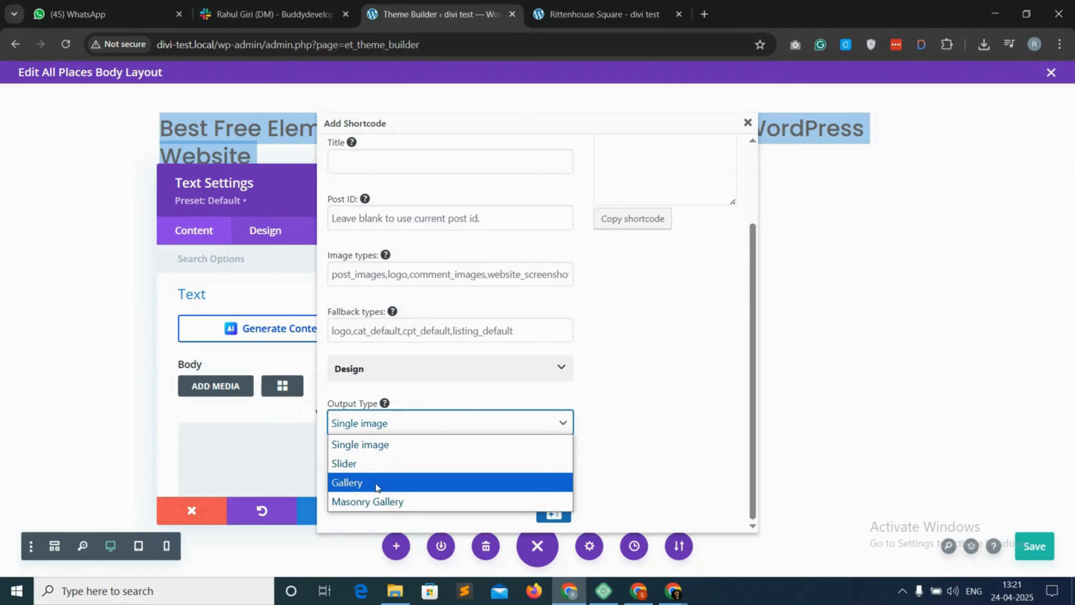
left_click(387, 483)
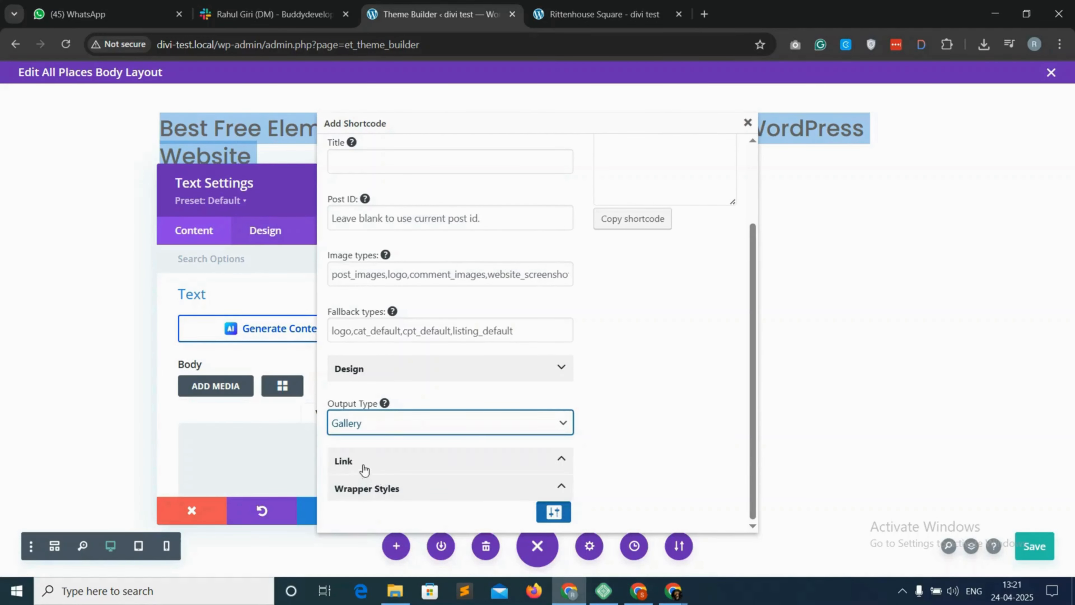
Set the post images shortcode's wrapper border color to None and its shadow to the small option (shadow-sm)
left_click(410, 462)
scroll(403, 453, "down", 2)
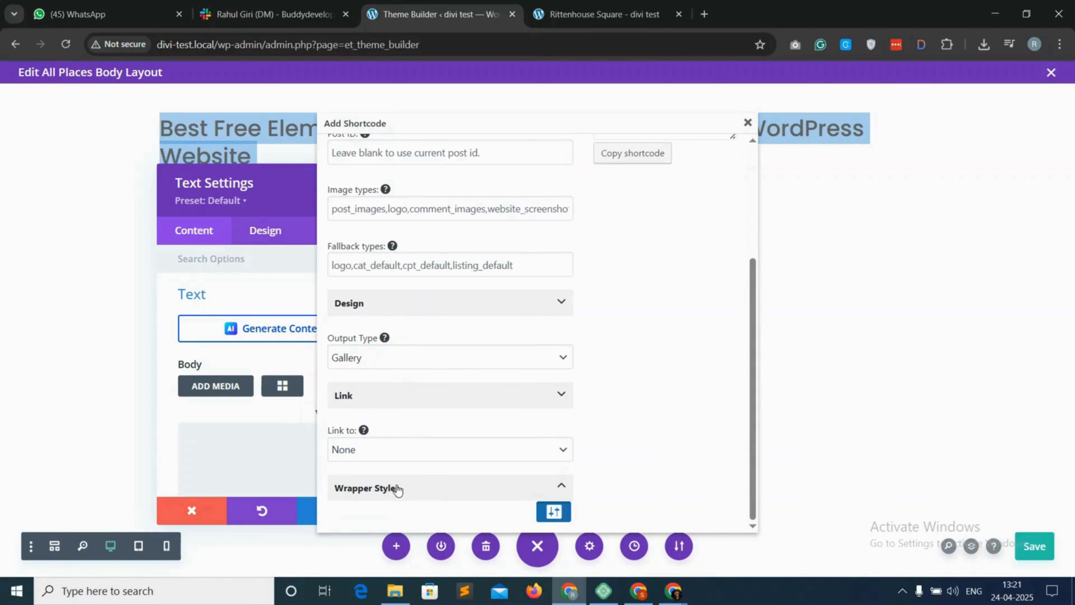
left_click(409, 488)
scroll(417, 470, "down", 7)
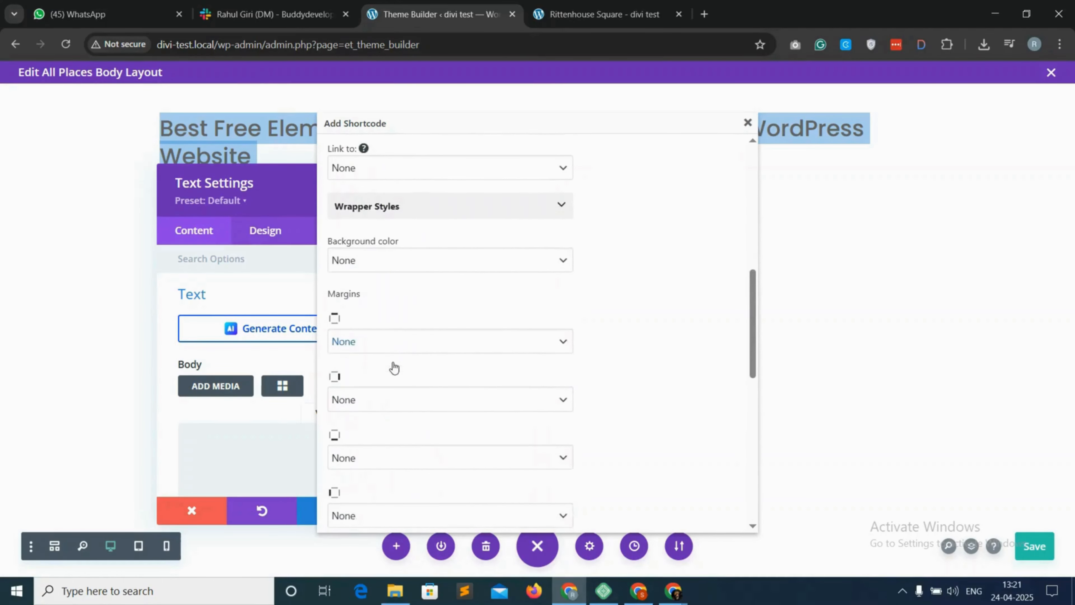
scroll(413, 407, "down", 6)
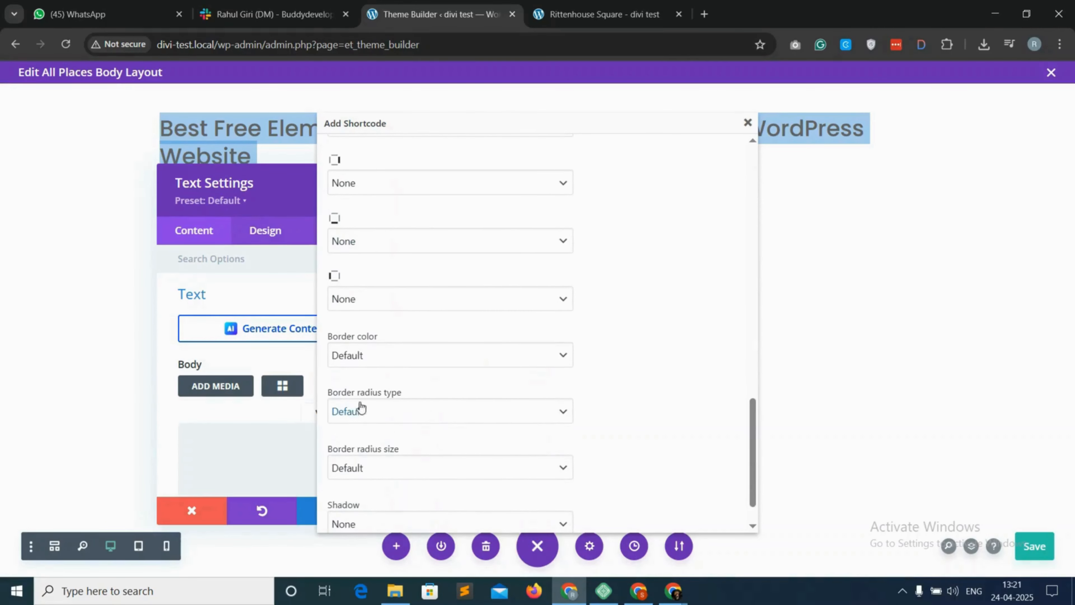
left_click(393, 358)
left_click(382, 47)
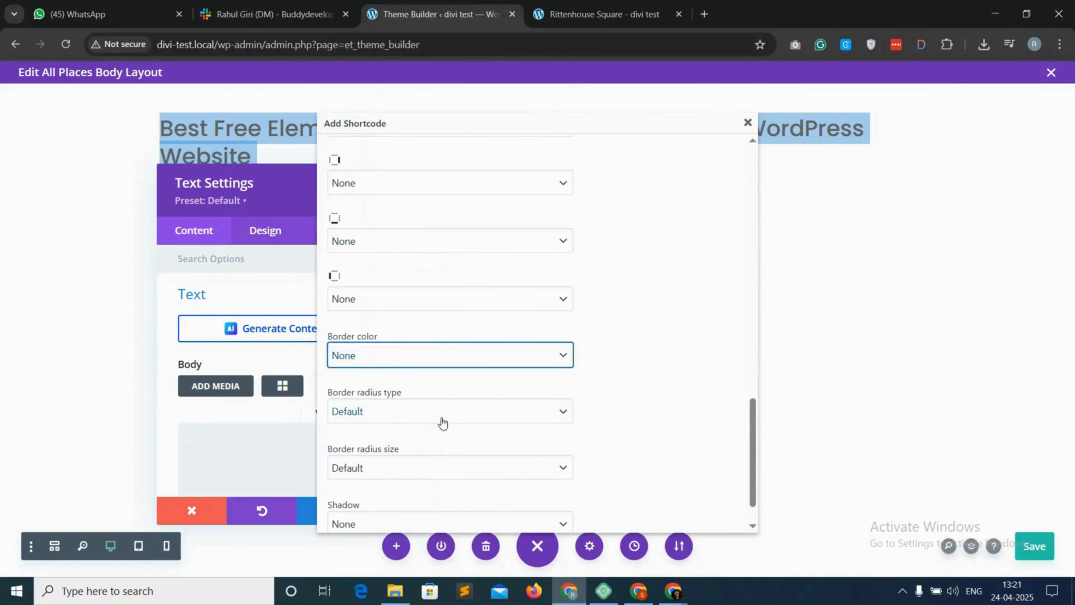
scroll(443, 423, "down", 1)
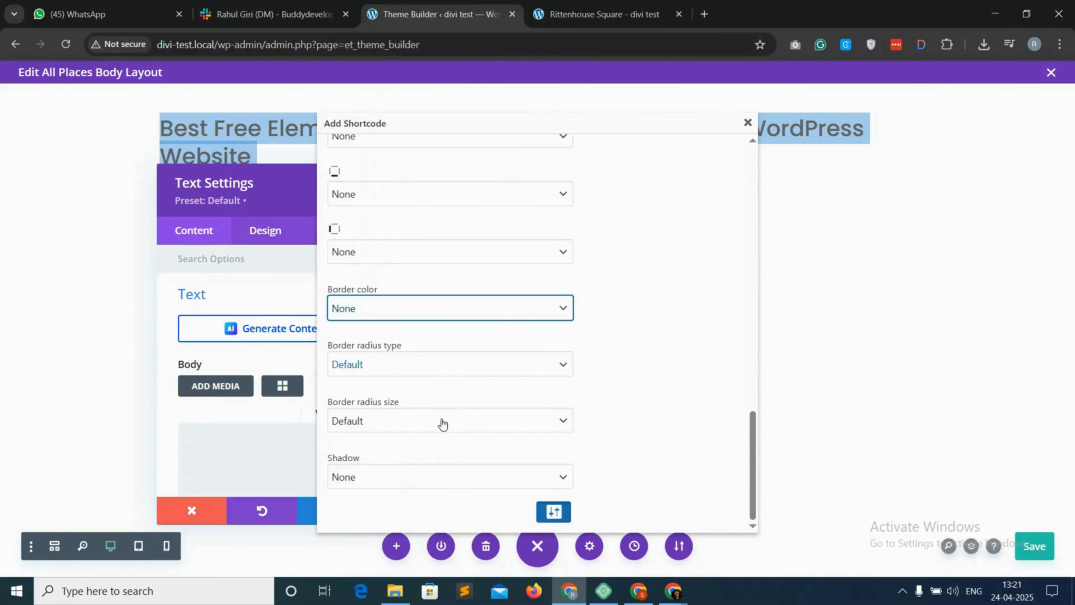
left_click(380, 486)
left_click(359, 516)
scroll(444, 385, "up", 15)
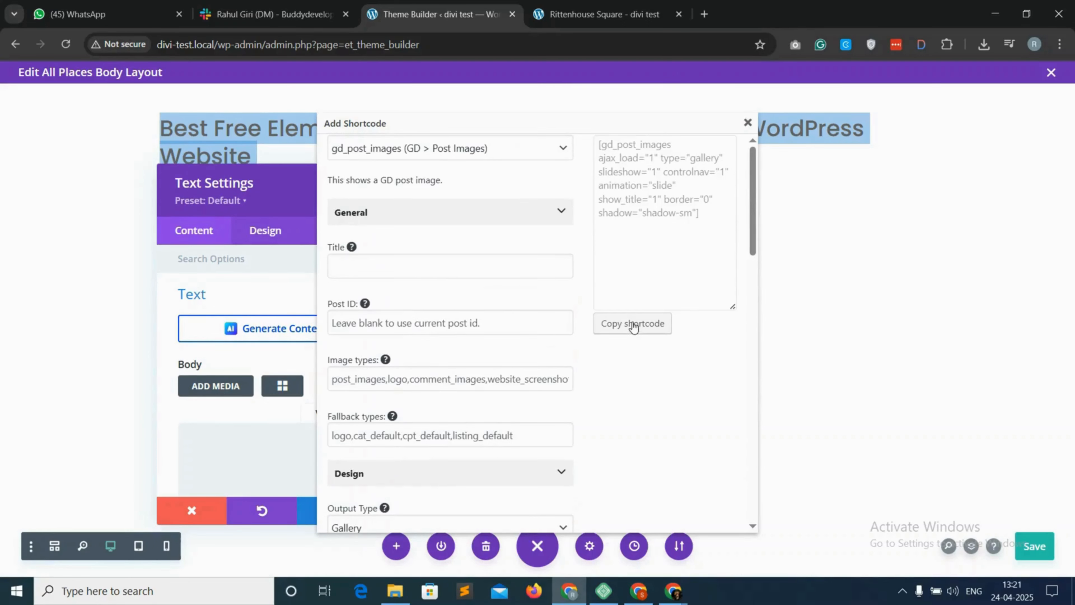
Copy the generated gd_post_images shortcode, paste it into the empty Text module's body, apply the module settings and save the layout
left_click(633, 325)
left_click(658, 175)
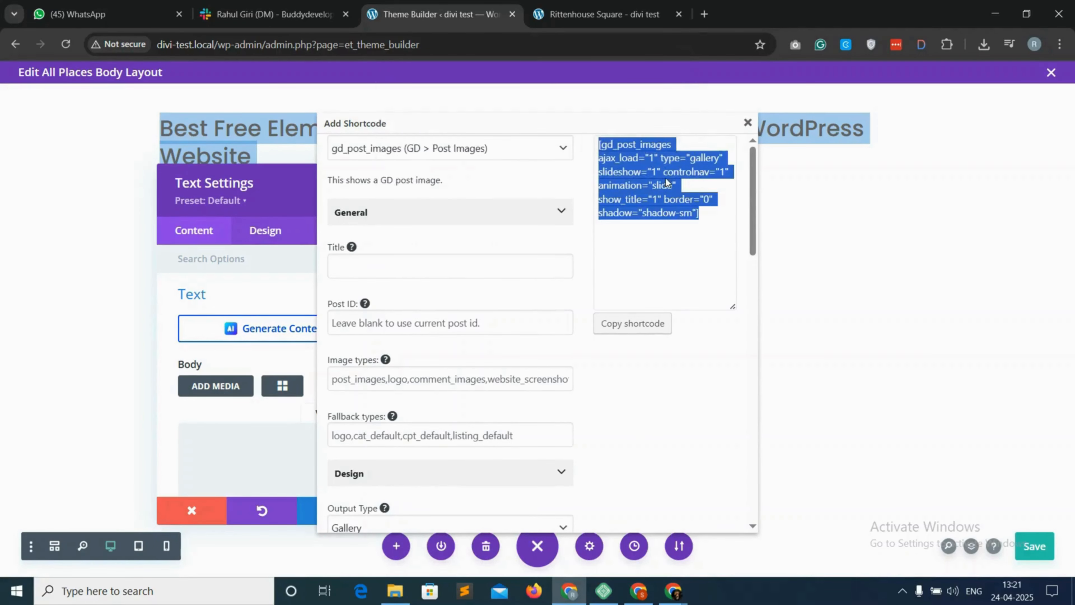
left_click(747, 124)
left_click(264, 439)
right_click(264, 440)
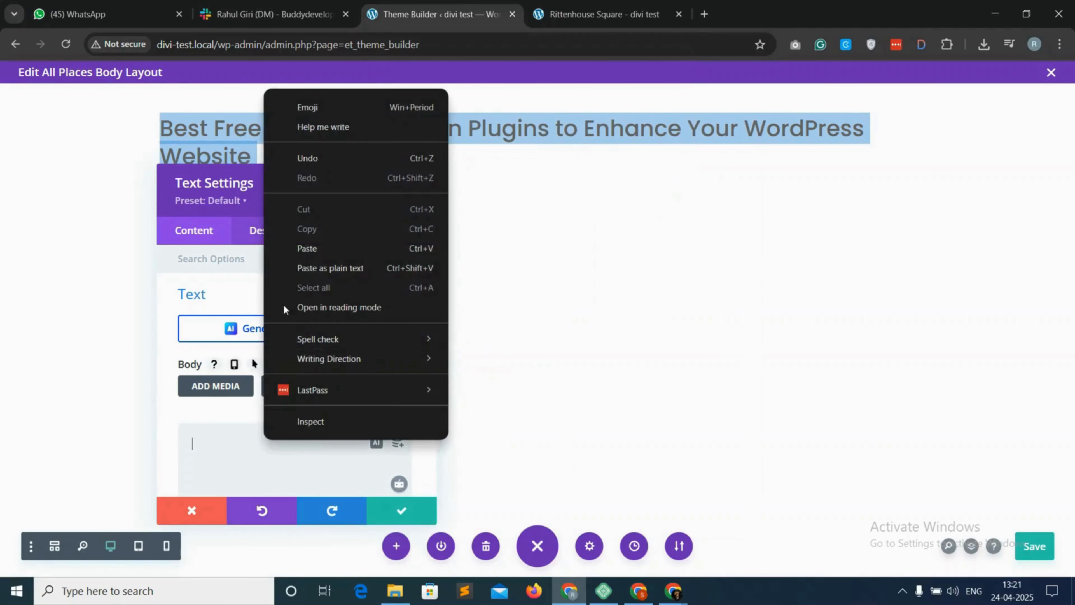
left_click(316, 249)
left_click(402, 511)
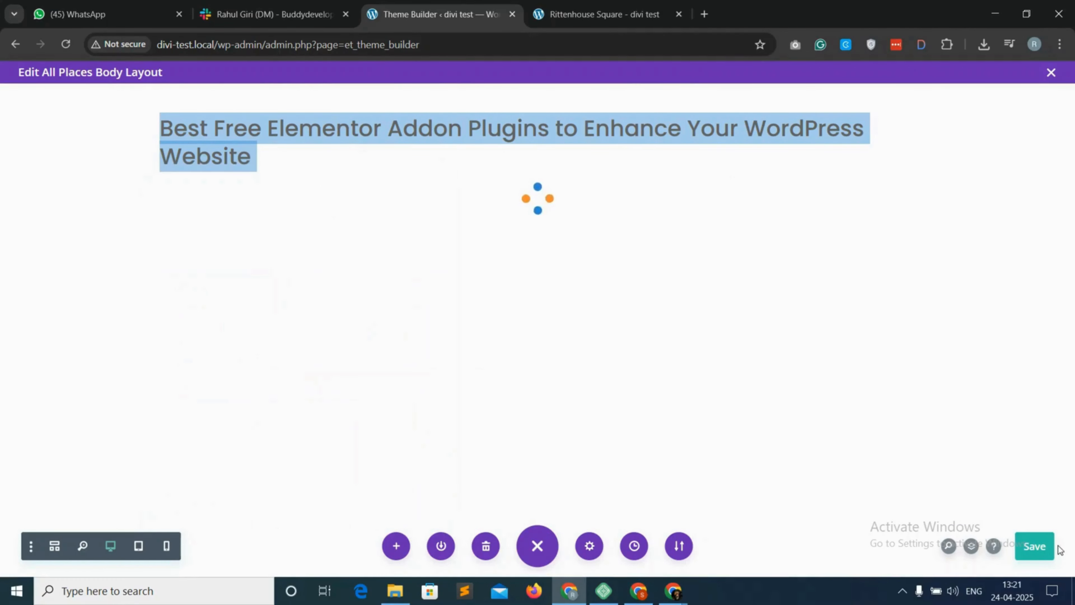
left_click(1038, 548)
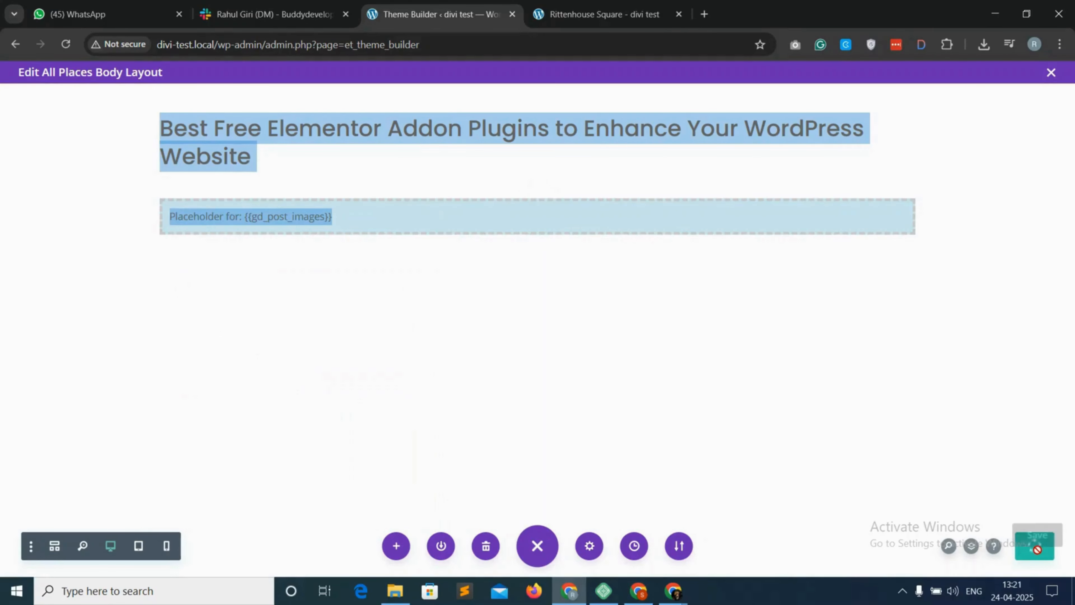
Reload the Rittenhouse Square place page and examine how its image gallery is displayed
left_click(609, 5)
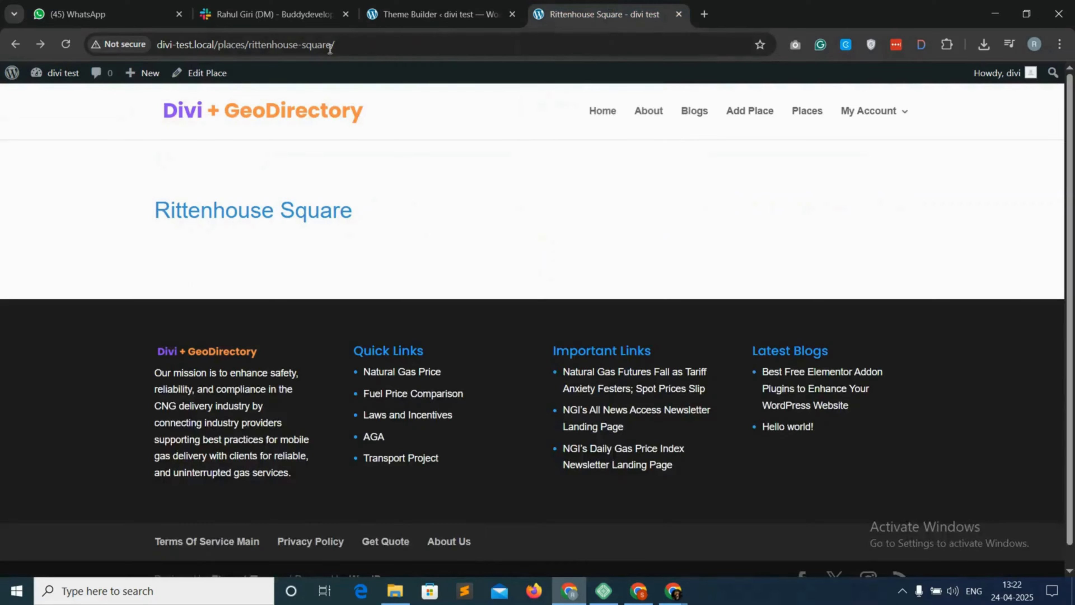
left_click(68, 44)
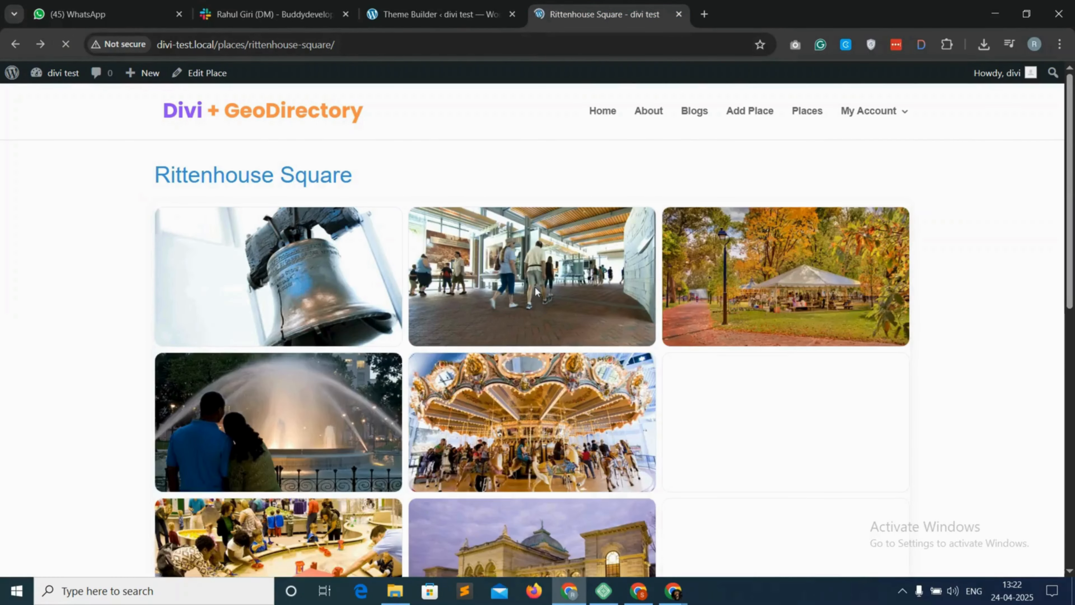
scroll(749, 351, "down", 5)
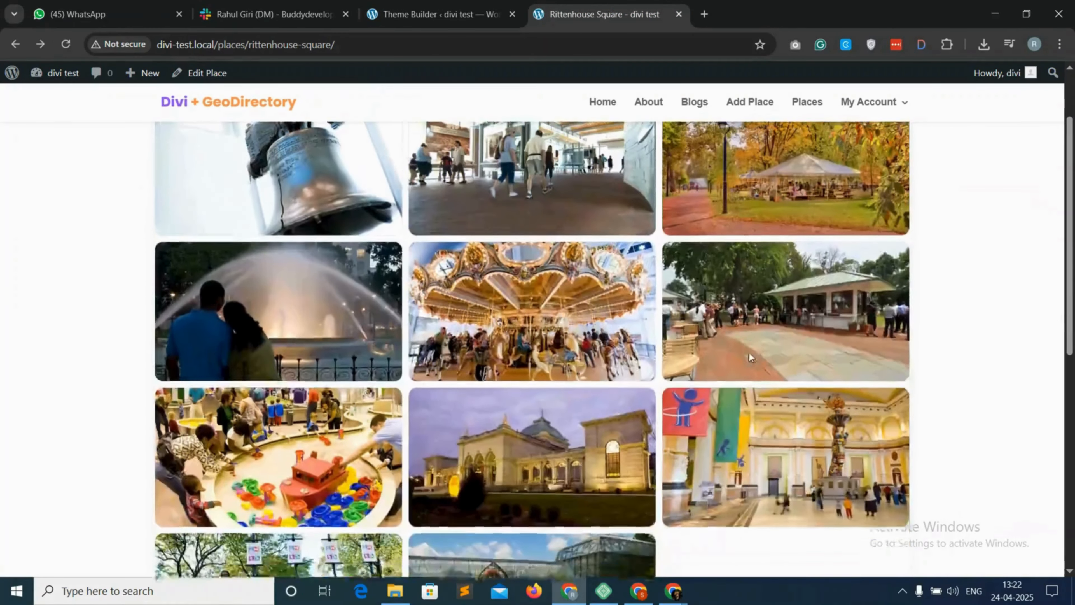
scroll(749, 353, "down", 3)
scroll(586, 377, "up", 8)
scroll(547, 377, "down", 6)
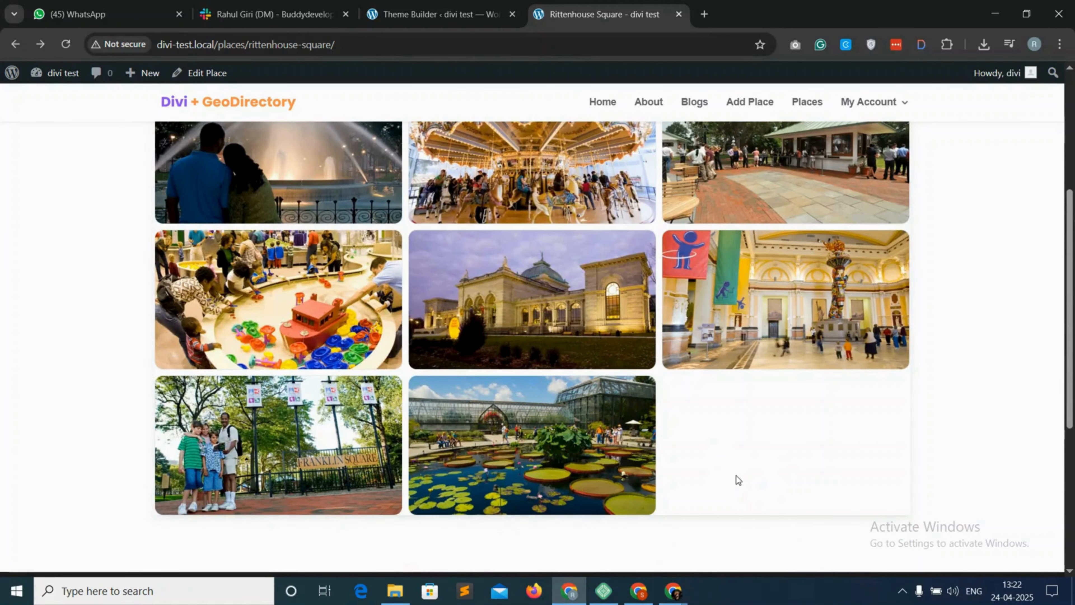
scroll(704, 489, "up", 6)
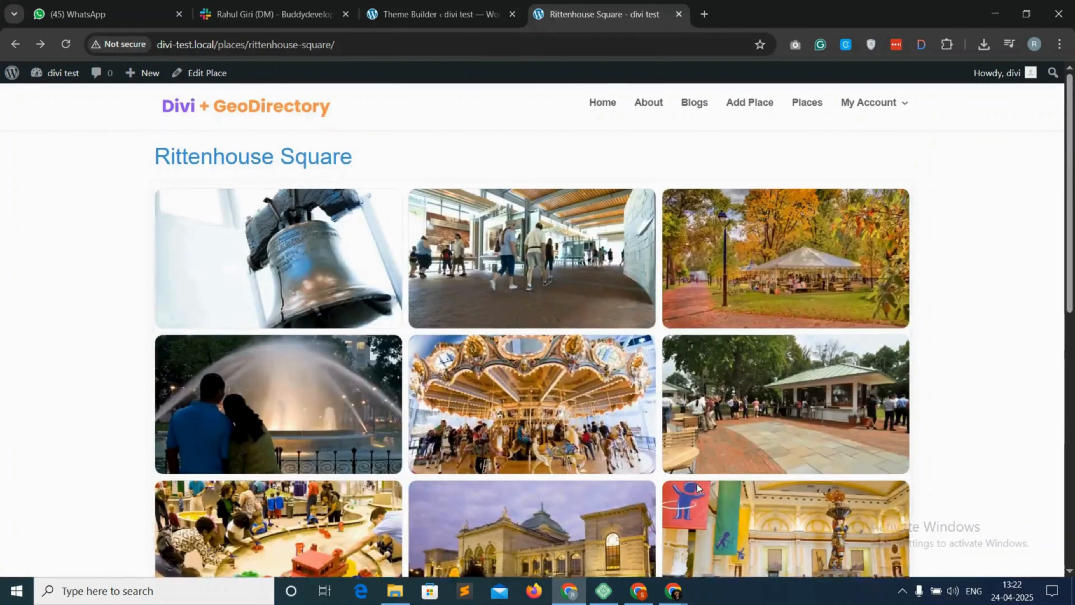
Change the shadow value in the gallery Text module's gd_post_images shortcode to "none" and save the layout
left_click(441, 14)
mouse_move(394, 216)
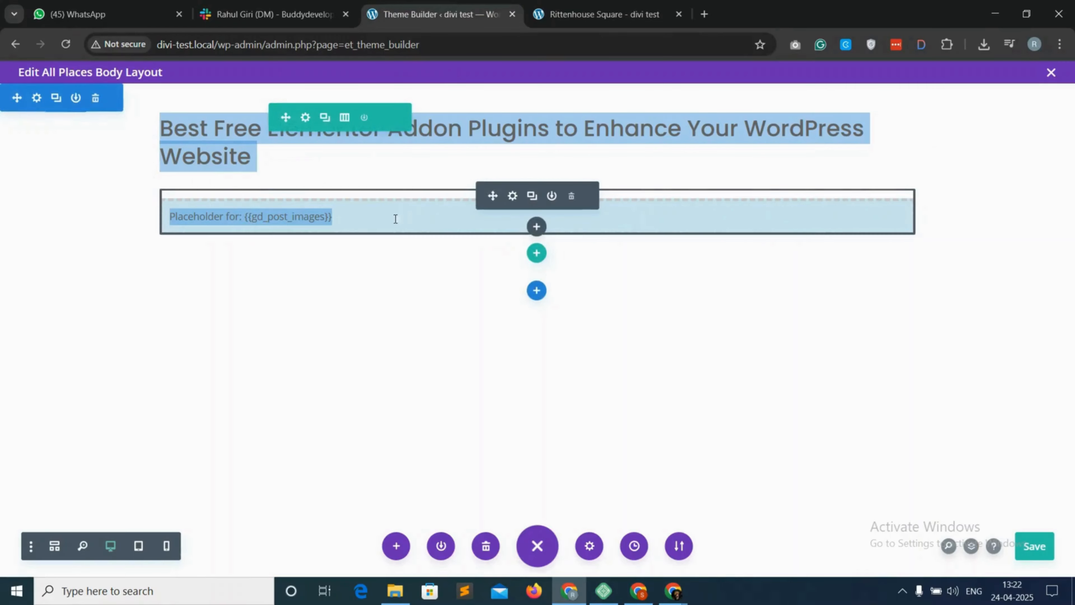
left_click(513, 196)
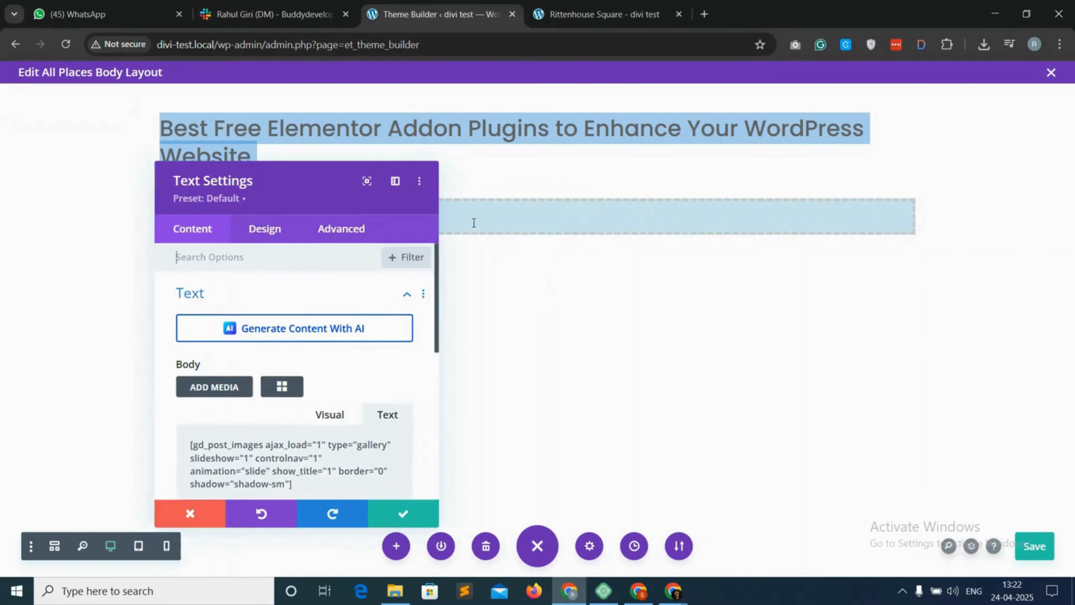
scroll(291, 456, "down", 1)
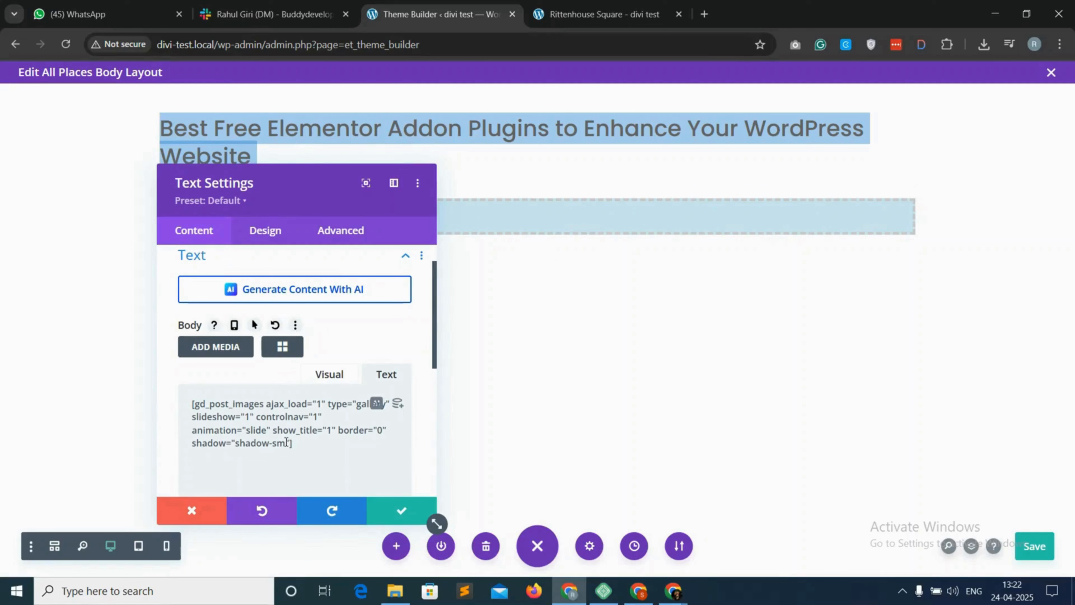
left_click_drag(268, 442, 240, 442)
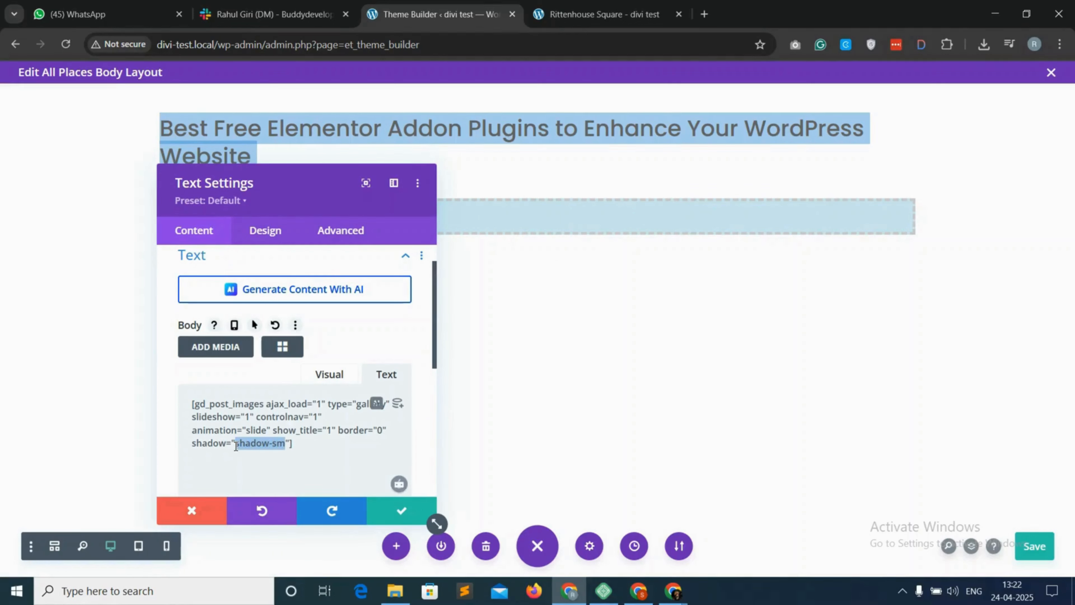
type("none")
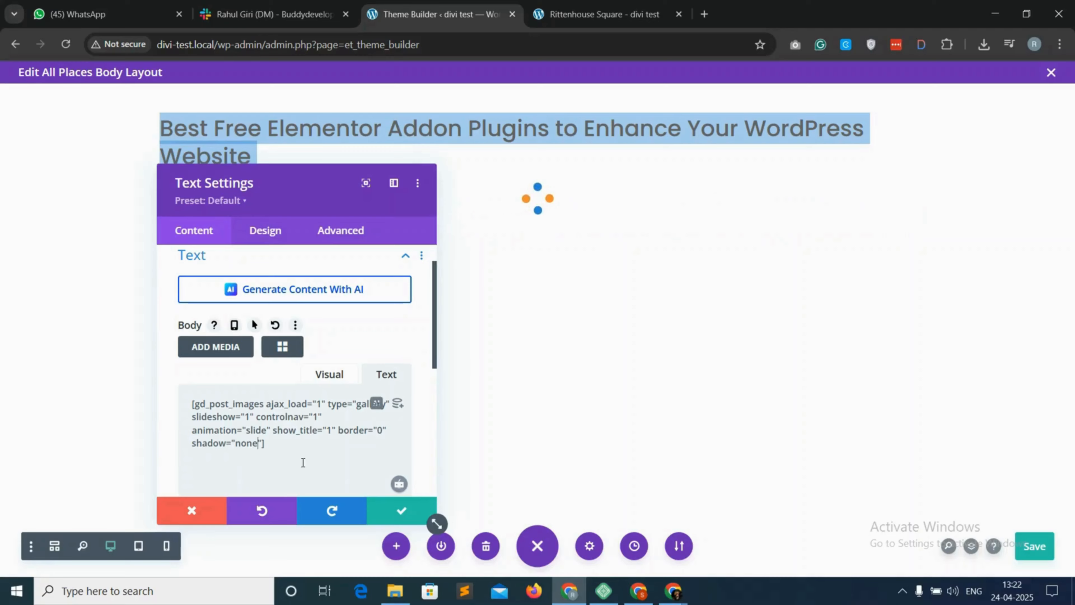
left_click(401, 510)
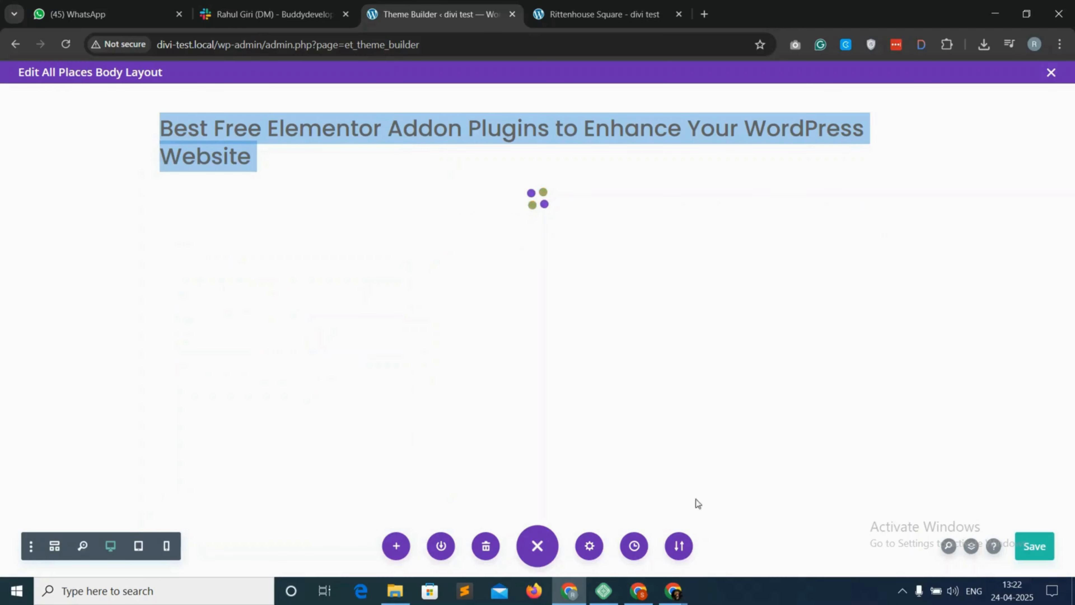
left_click(1039, 548)
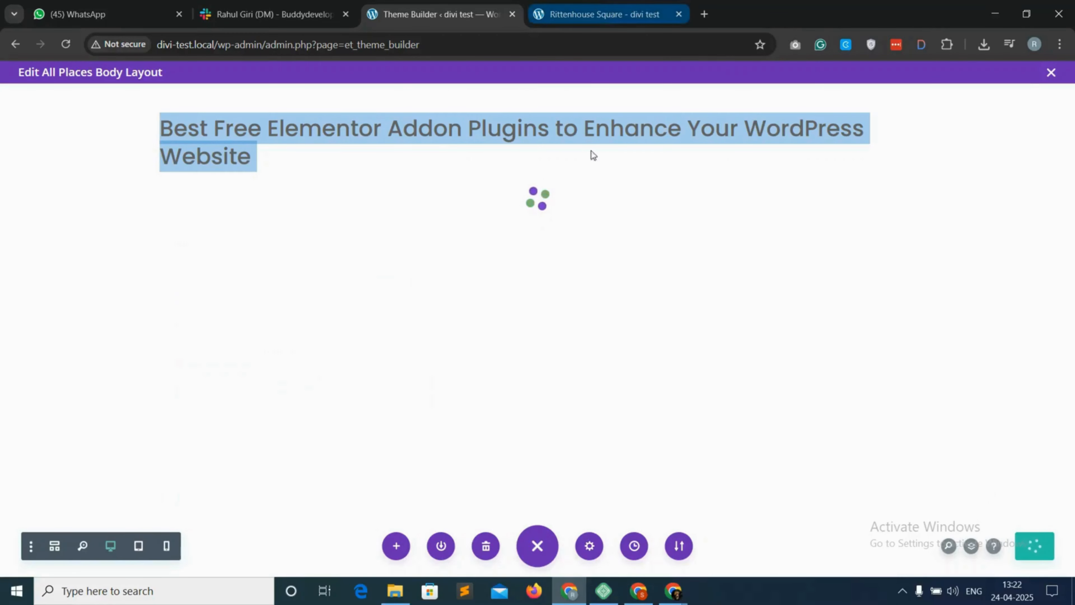
Reload the Rittenhouse Square page and check the gallery's edges for the shadow change
left_click(605, 14)
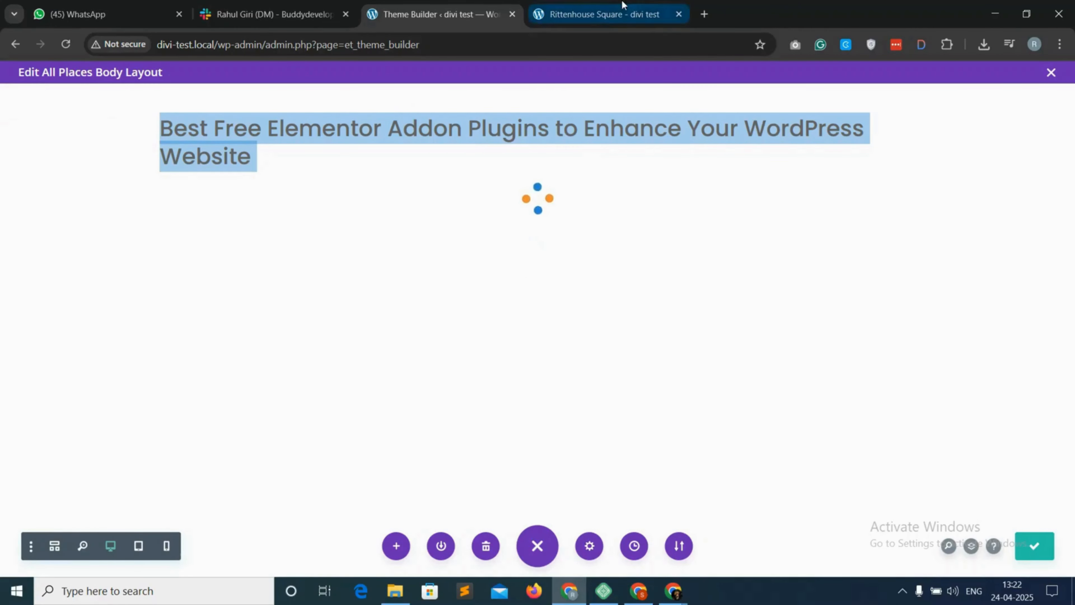
left_click(65, 44)
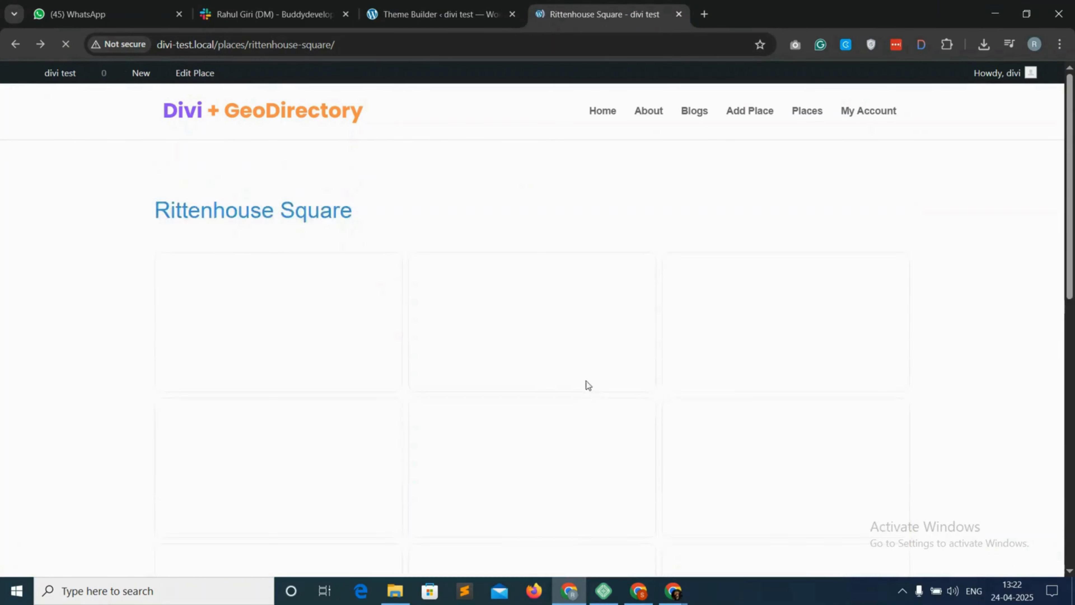
scroll(695, 400, "down", 5)
scroll(697, 405, "down", 2)
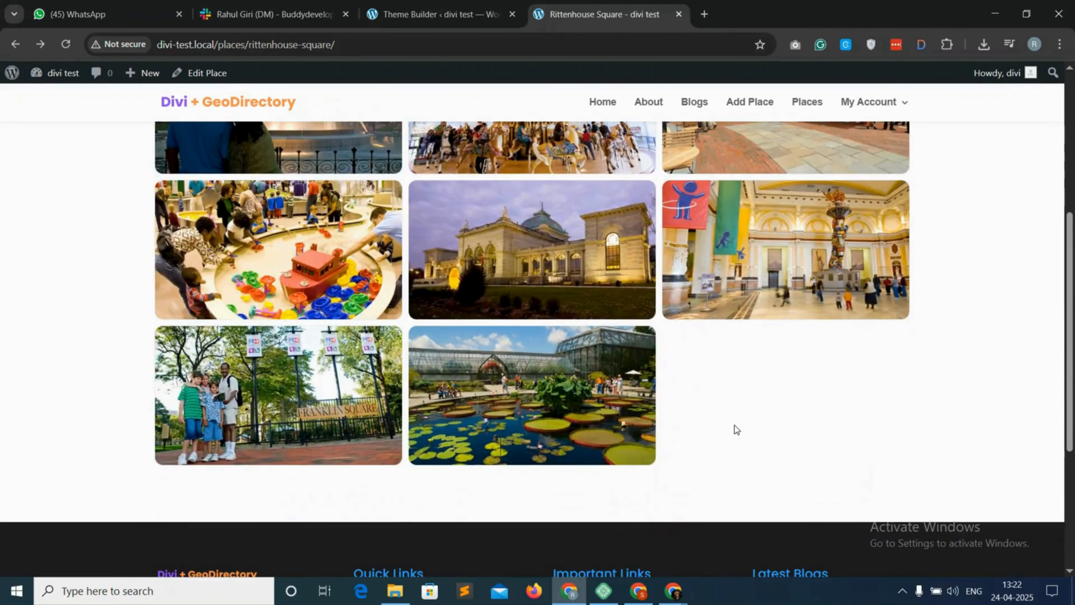
scroll(734, 425, "up", 6)
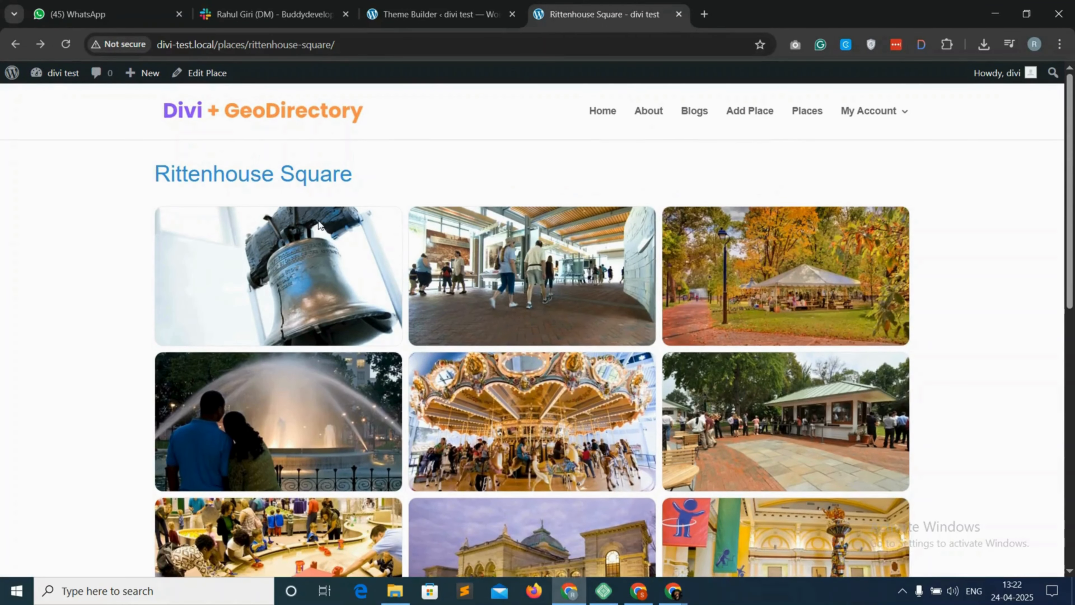
scroll(437, 357, "down", 8)
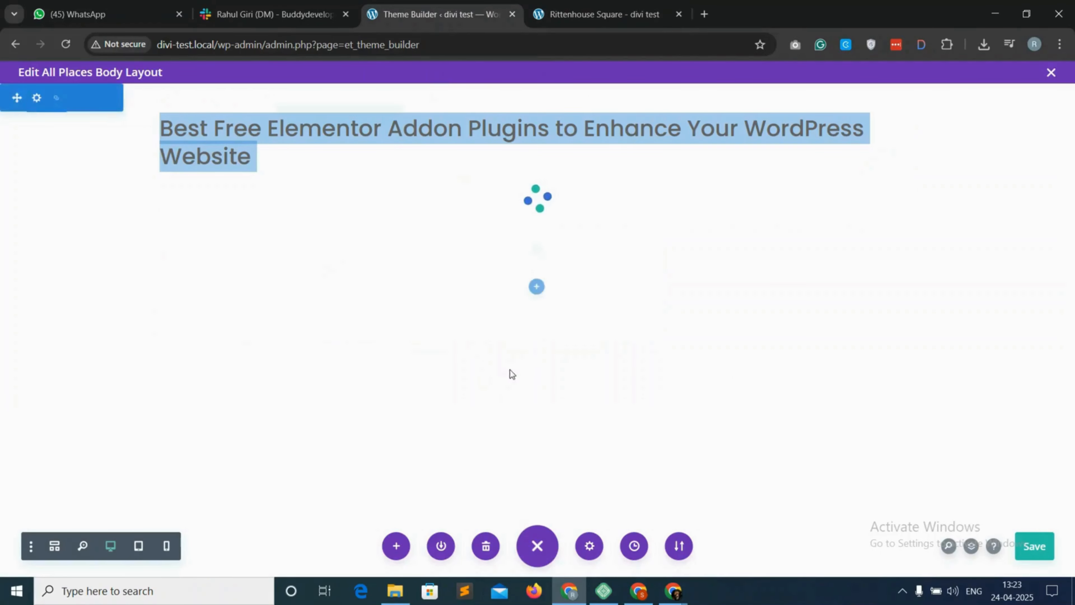
Add a regular section below the gallery with a two-column row split two-thirds and one-third
mouse_move(535, 281)
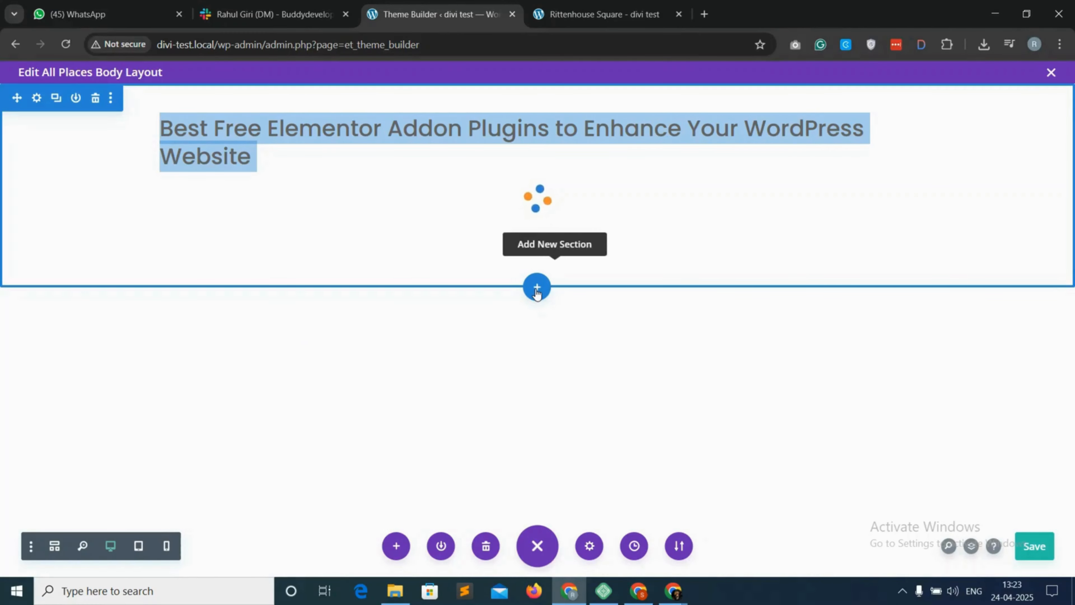
left_click(537, 288)
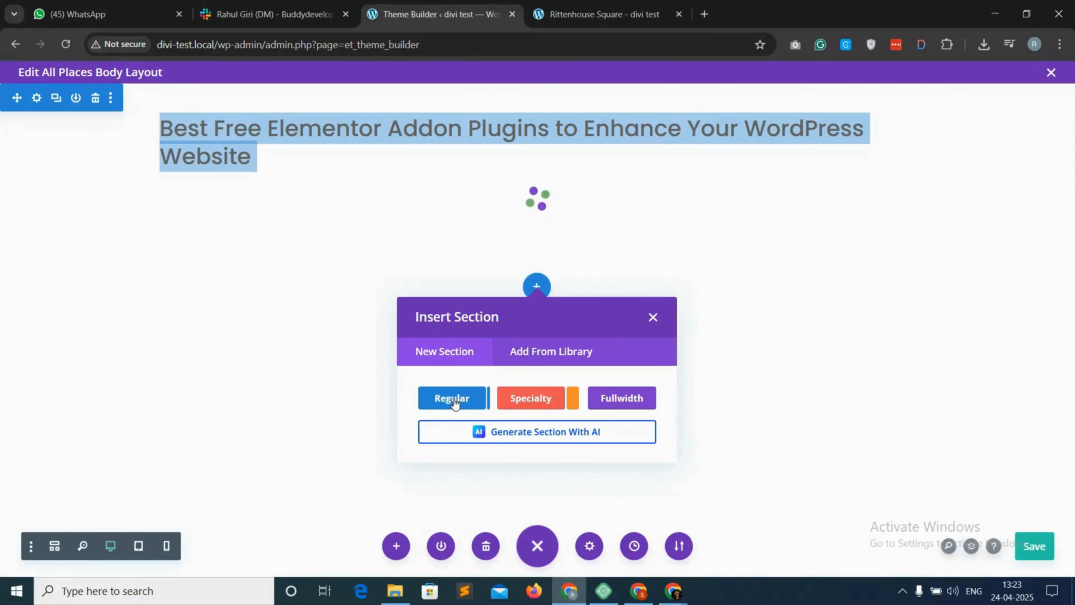
left_click(454, 400)
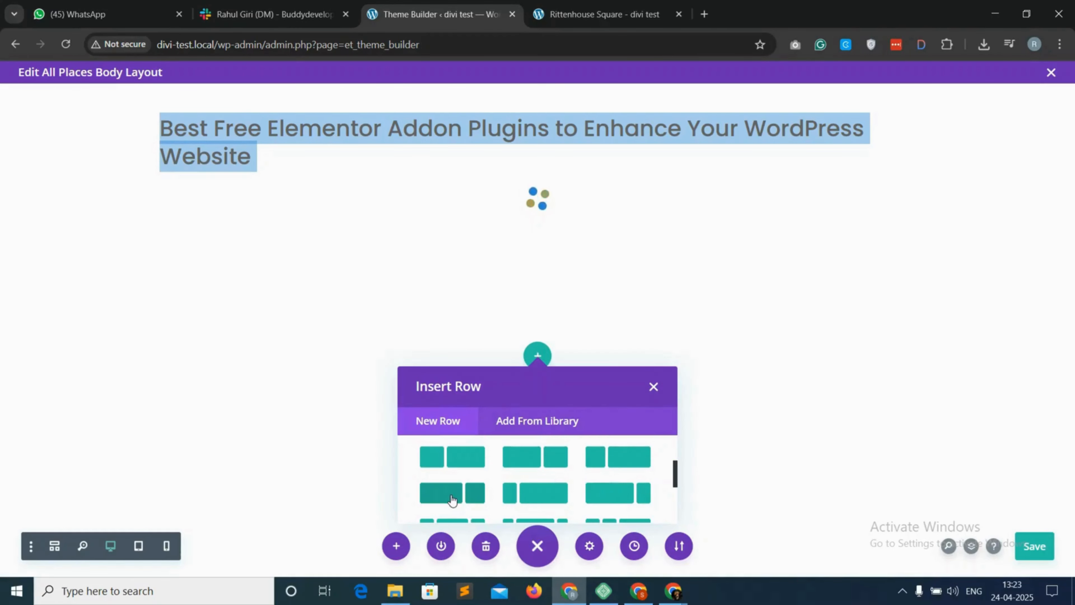
left_click(453, 499)
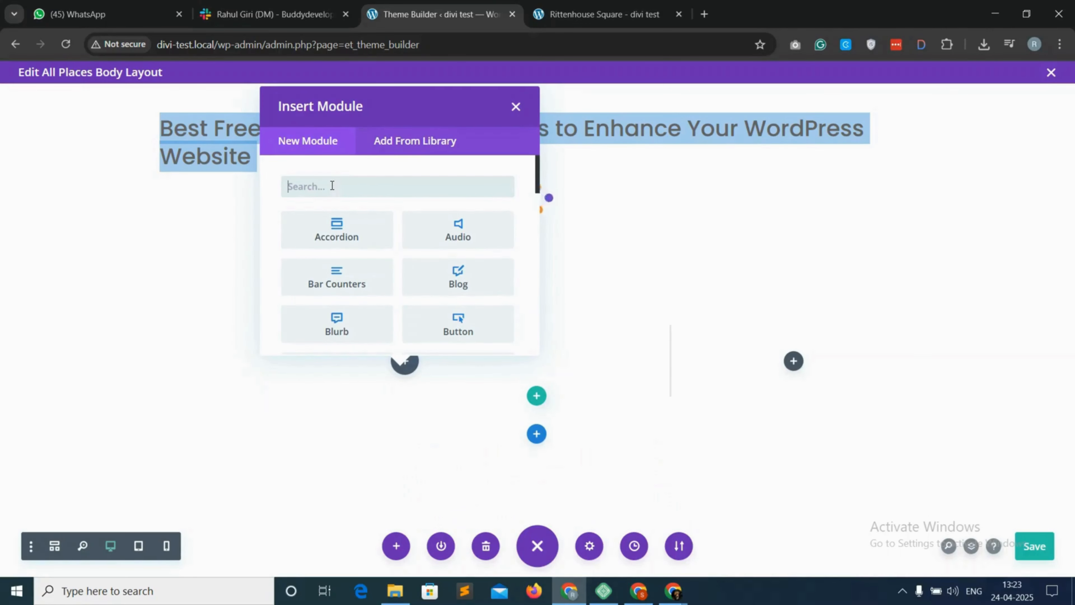
Insert a Text module in the new row's wider column and clear its placeholder content
type("text")
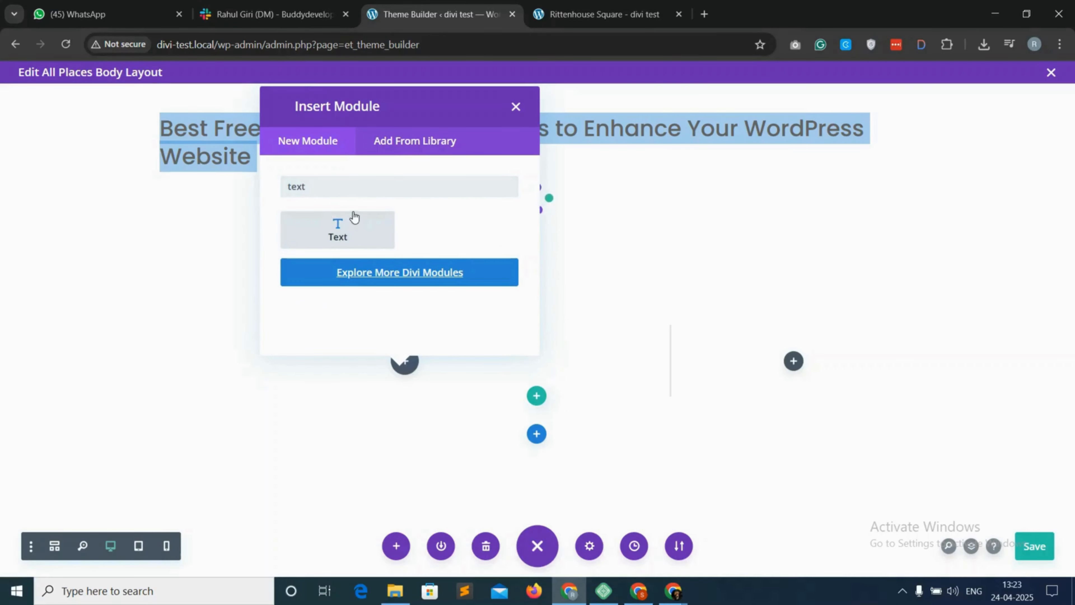
left_click(338, 231)
left_click(308, 441)
key("ctrl+a")
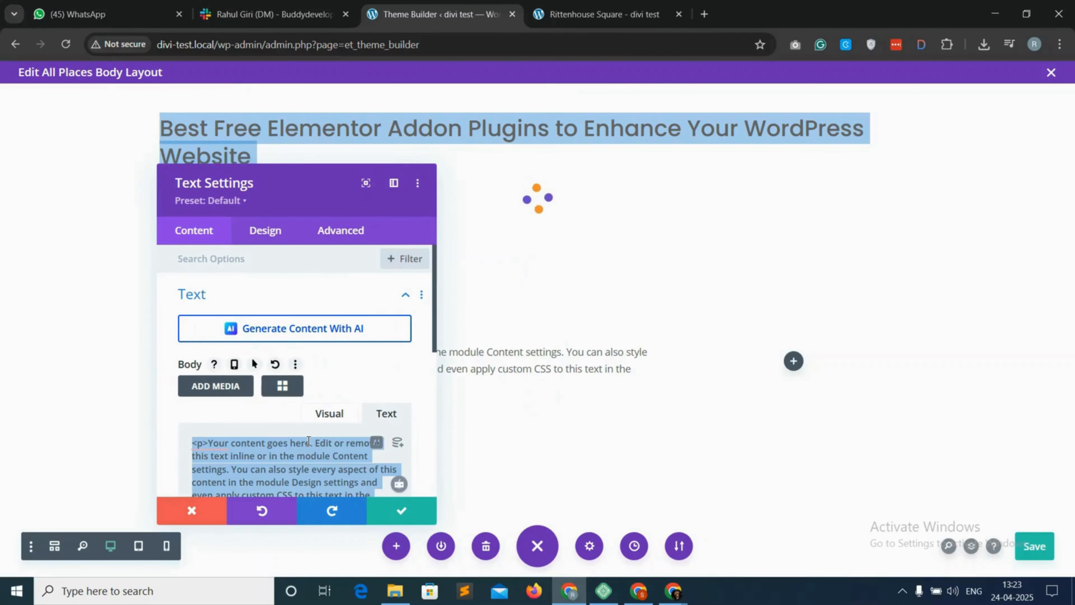
key("BackSpace")
Choose the gd_single_tabs shortcode in the shortcode builder for the new Text module
left_click(281, 390)
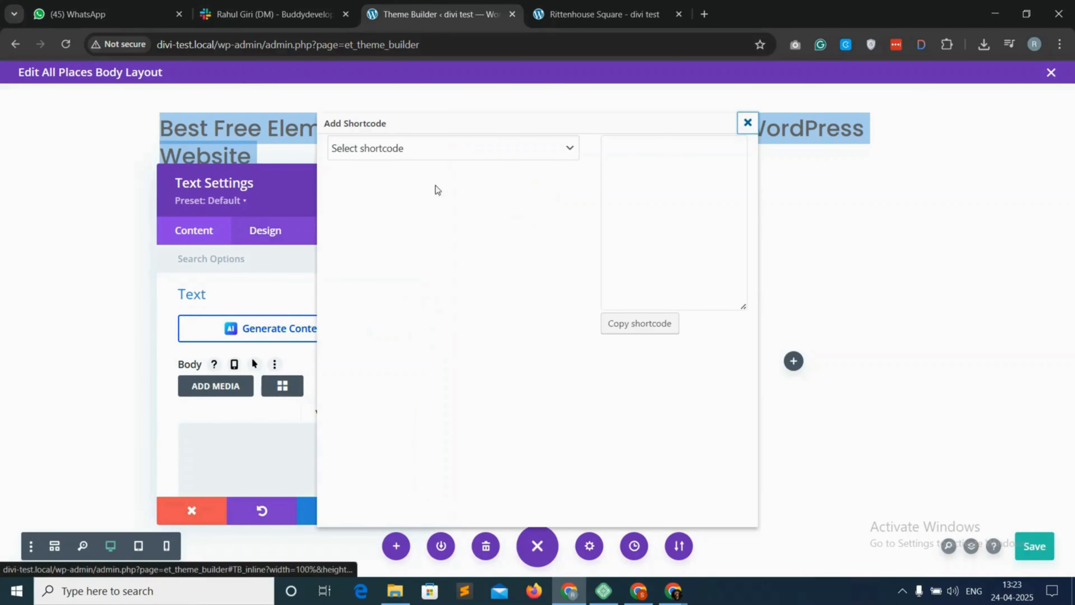
left_click(440, 154)
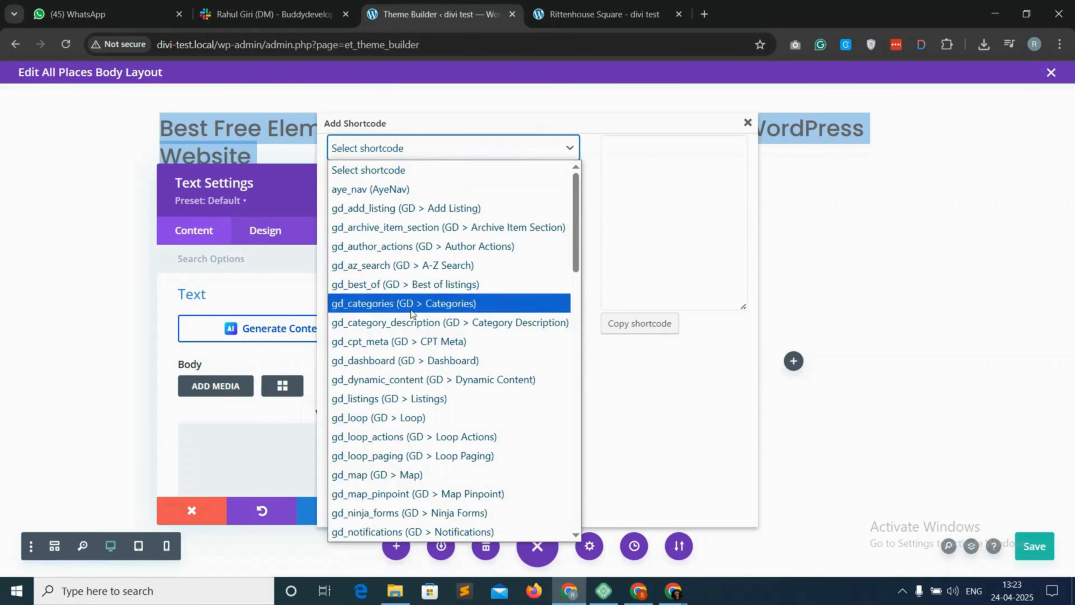
left_click(419, 381)
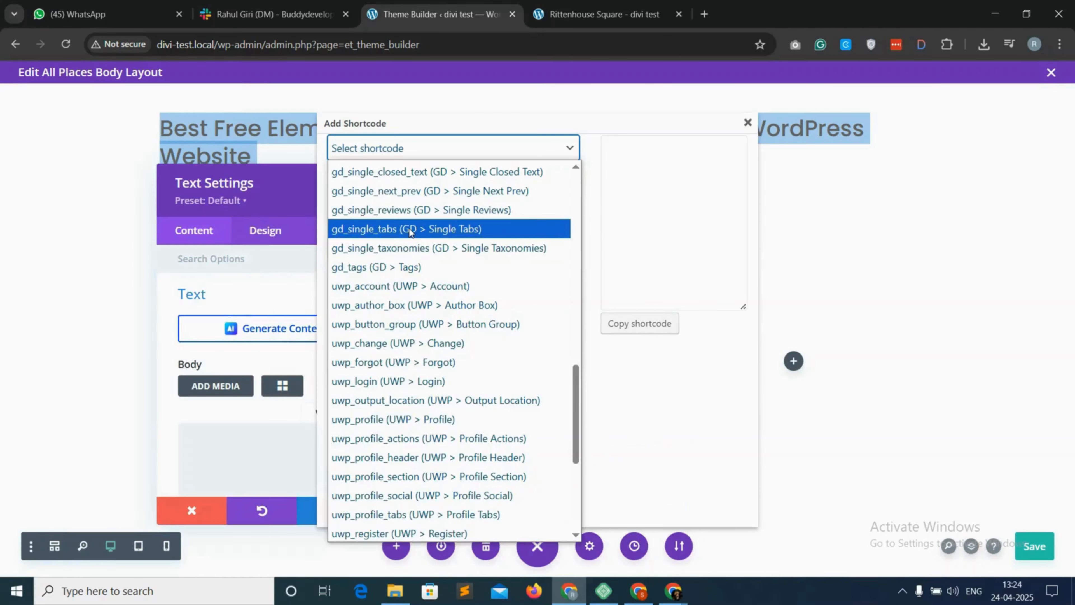
left_click(409, 229)
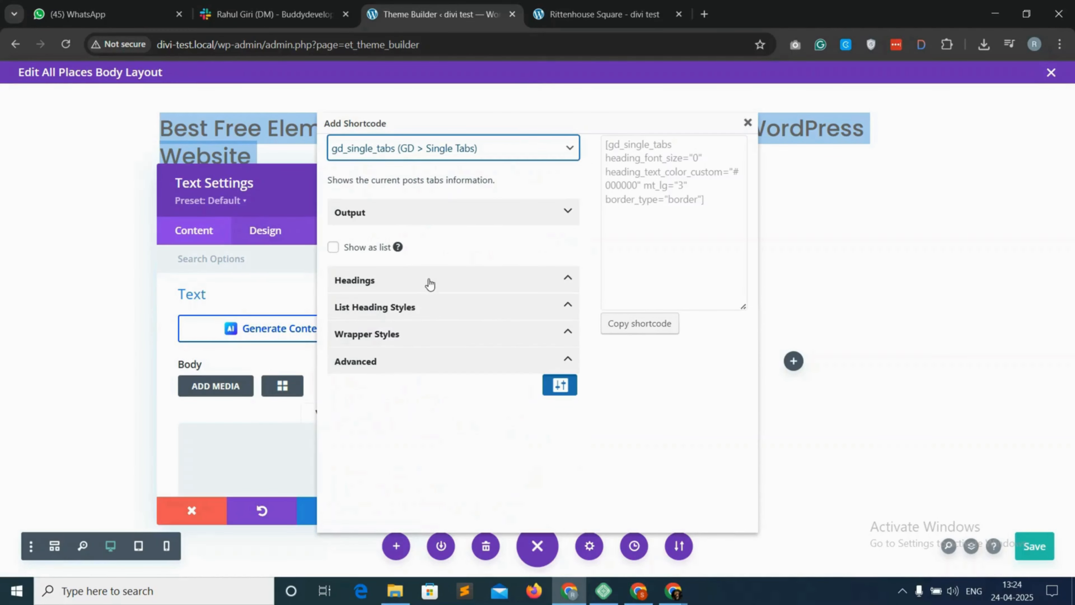
Review the single tabs shortcode's options under Headings, List Heading Styles and Advanced
left_click(397, 282)
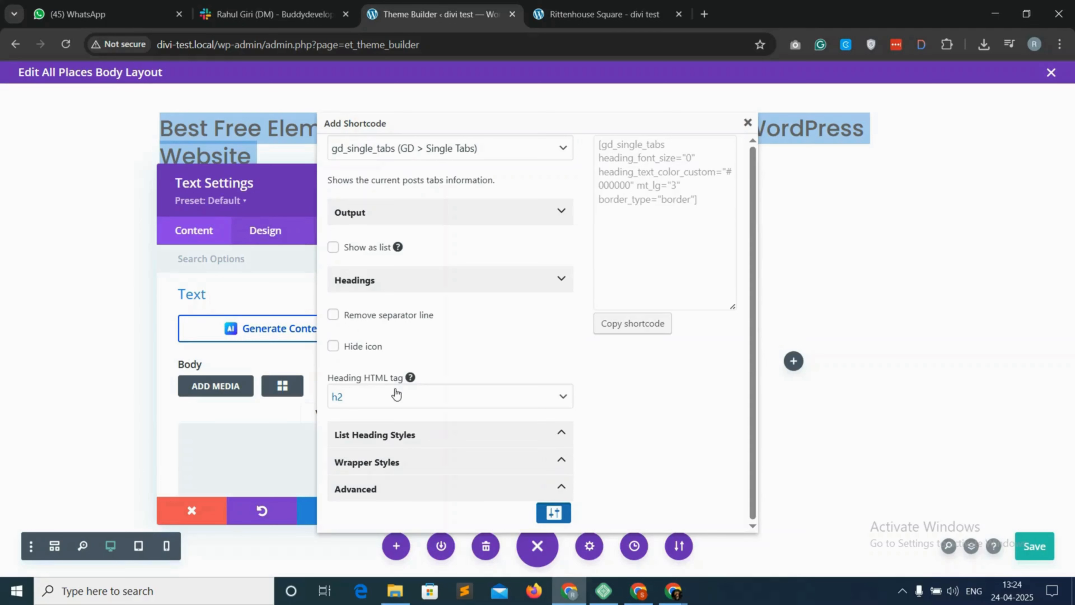
left_click(413, 434)
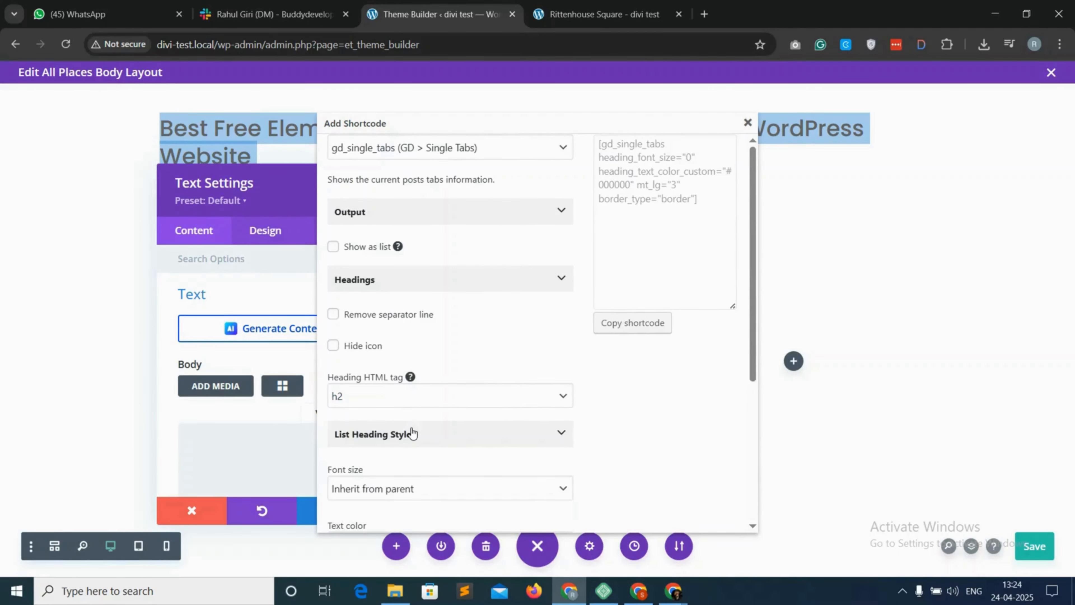
scroll(412, 435, "down", 4)
left_click(435, 485)
scroll(435, 485, "down", 1)
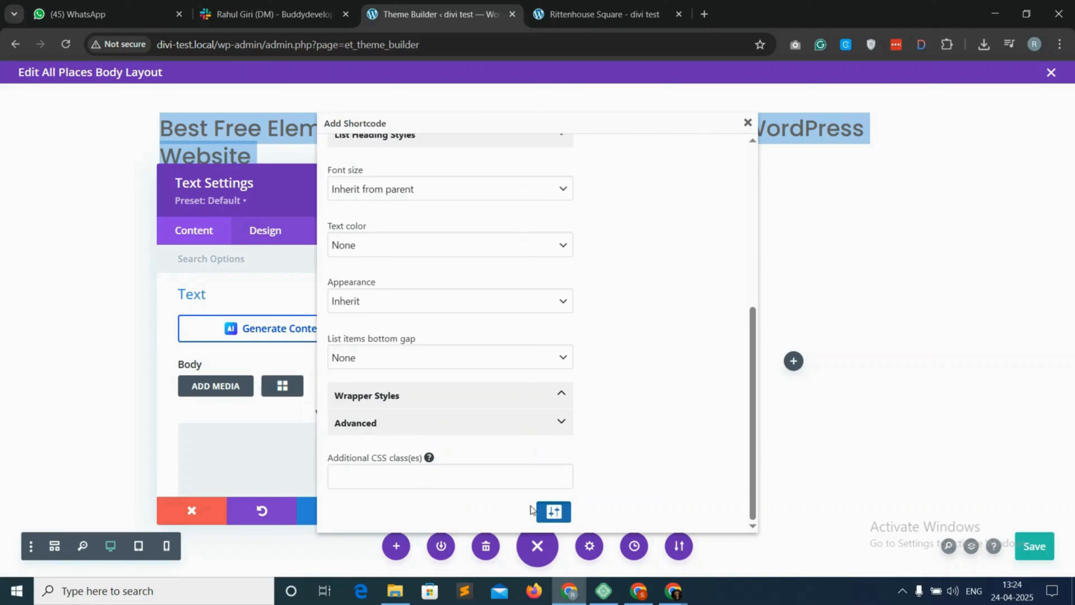
left_click(552, 510)
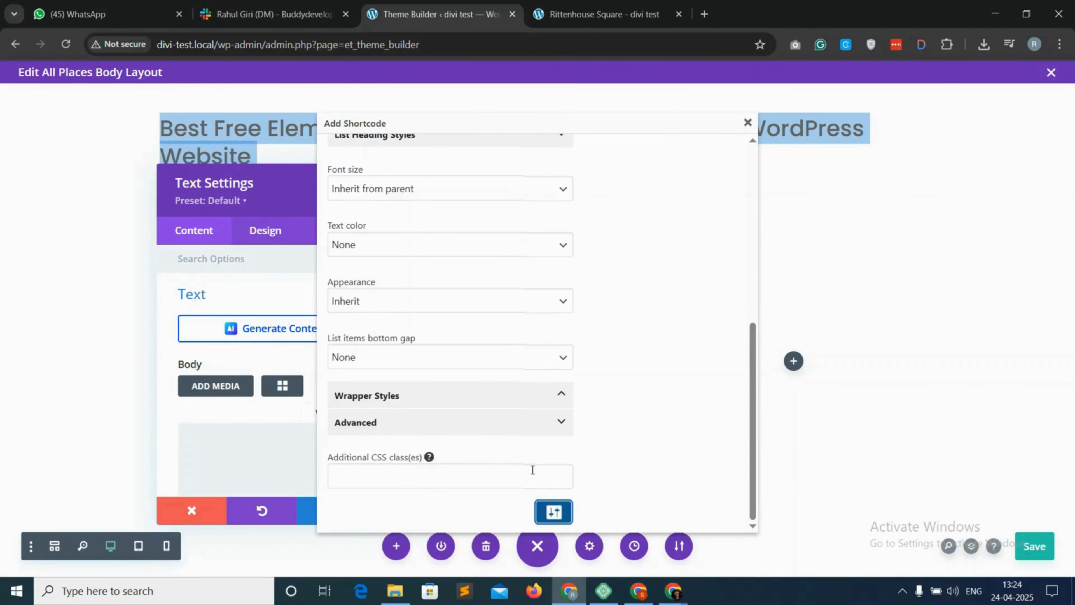
Set the single tabs shortcode's output type to Head only
scroll(532, 470, "up", 8)
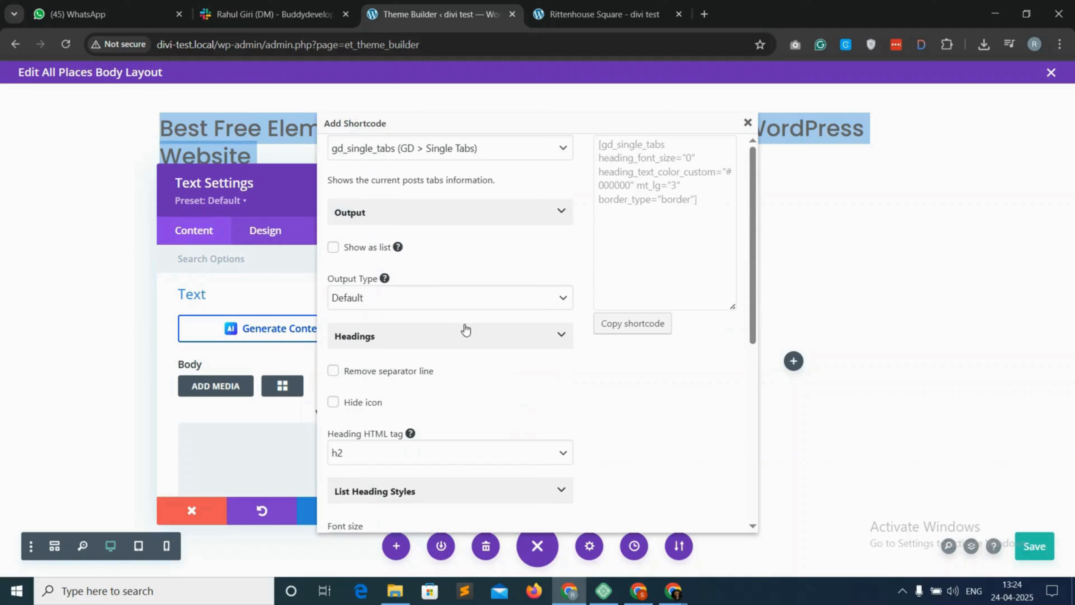
left_click(421, 299)
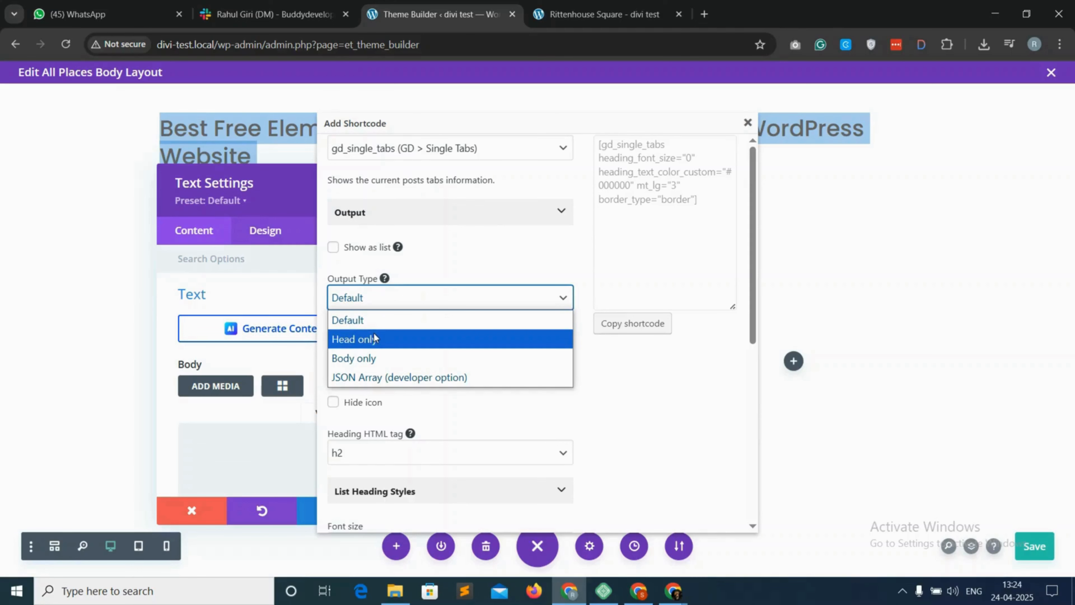
left_click(374, 334)
Copy the Head only tabs shortcode into the Text module's body, apply the module settings and save the layout
left_click(633, 324)
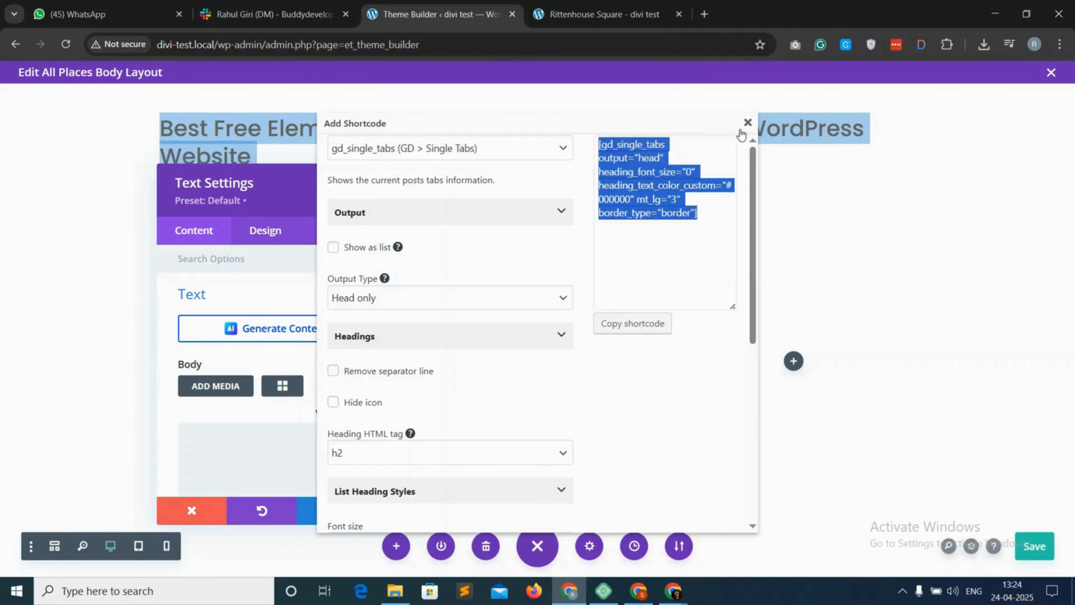
left_click(748, 123)
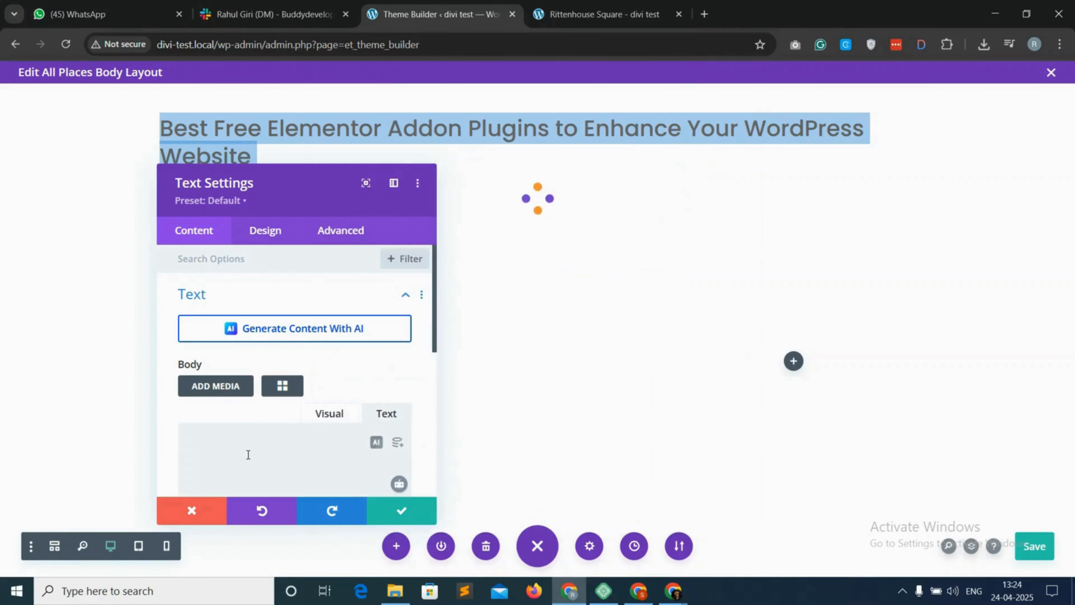
right_click(260, 440)
left_click(292, 202)
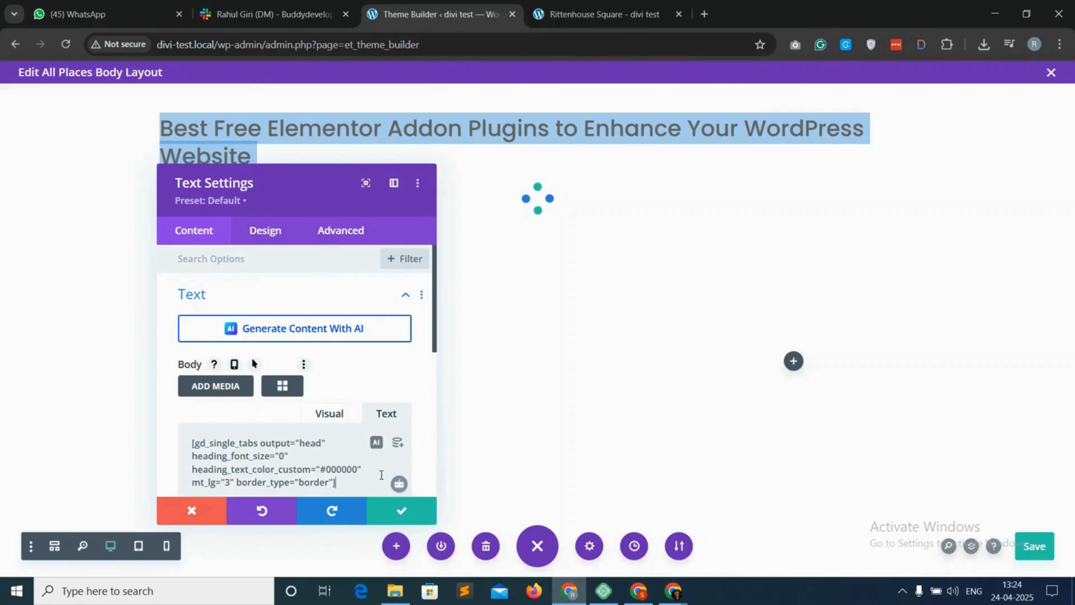
left_click(400, 510)
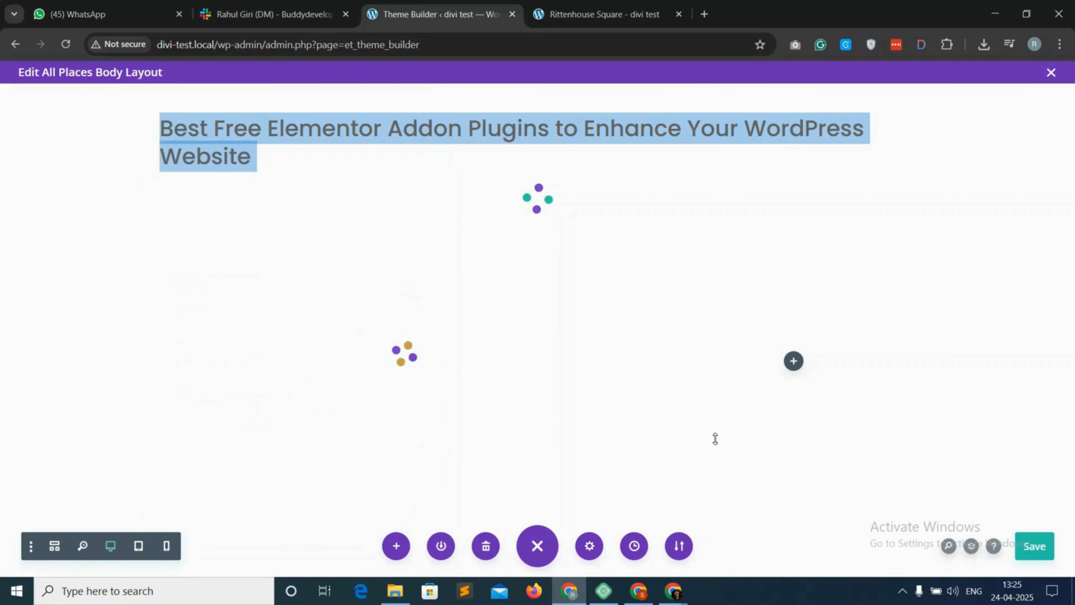
left_click(1034, 545)
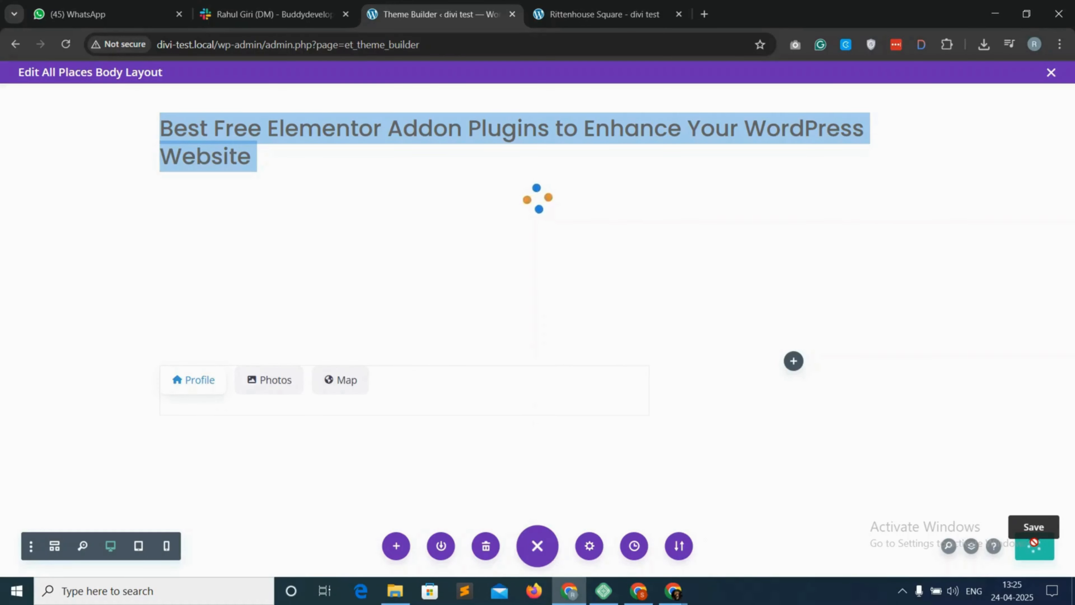
Reload the Rittenhouse Square place page and check the tab headings below the image gallery
left_click(605, 14)
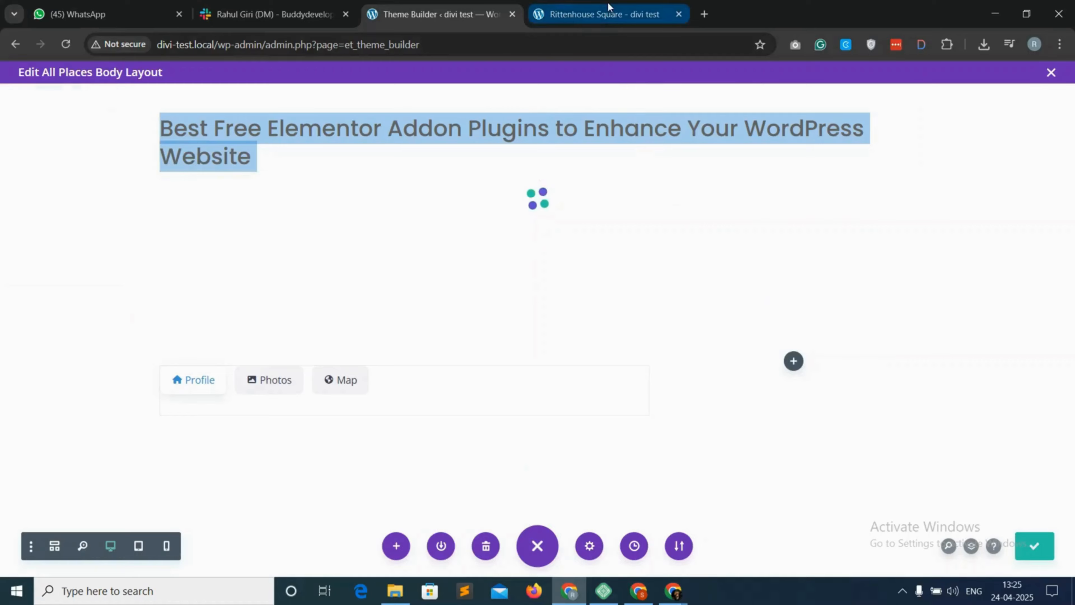
left_click(67, 54)
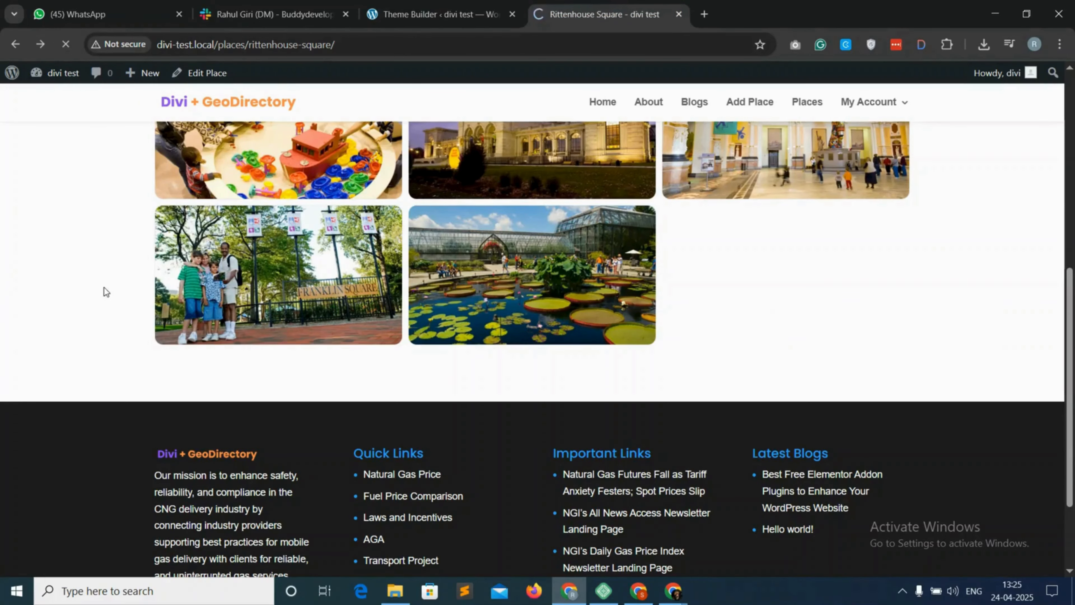
scroll(442, 442, "down", 1)
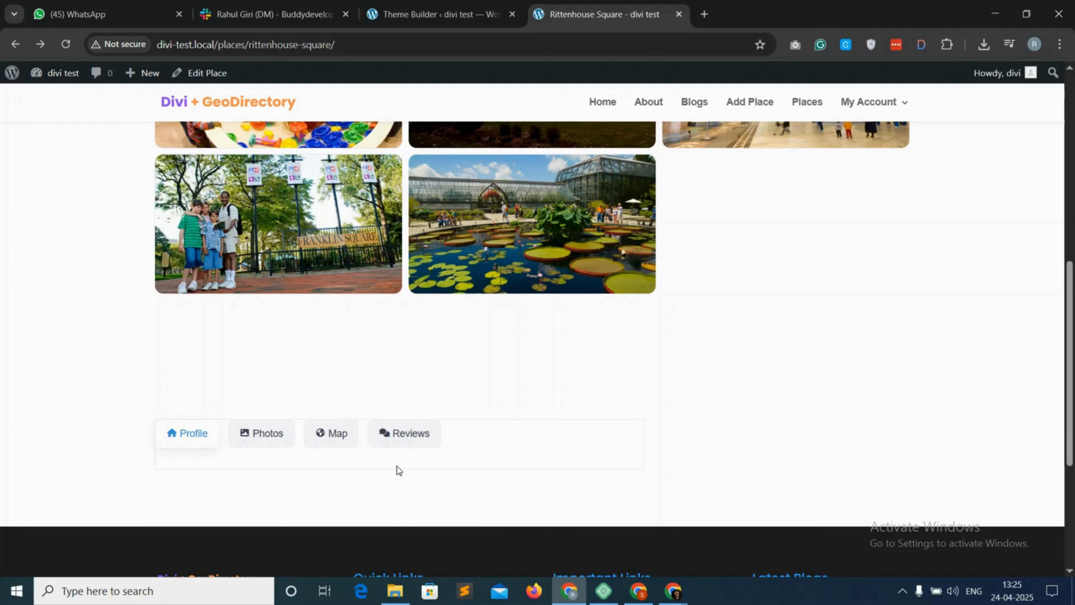
In the layout's tab headings Text module, change the shortcode's border_type value to "none" and apply it
key("ctrl+shift+Tab")
left_click(380, 351)
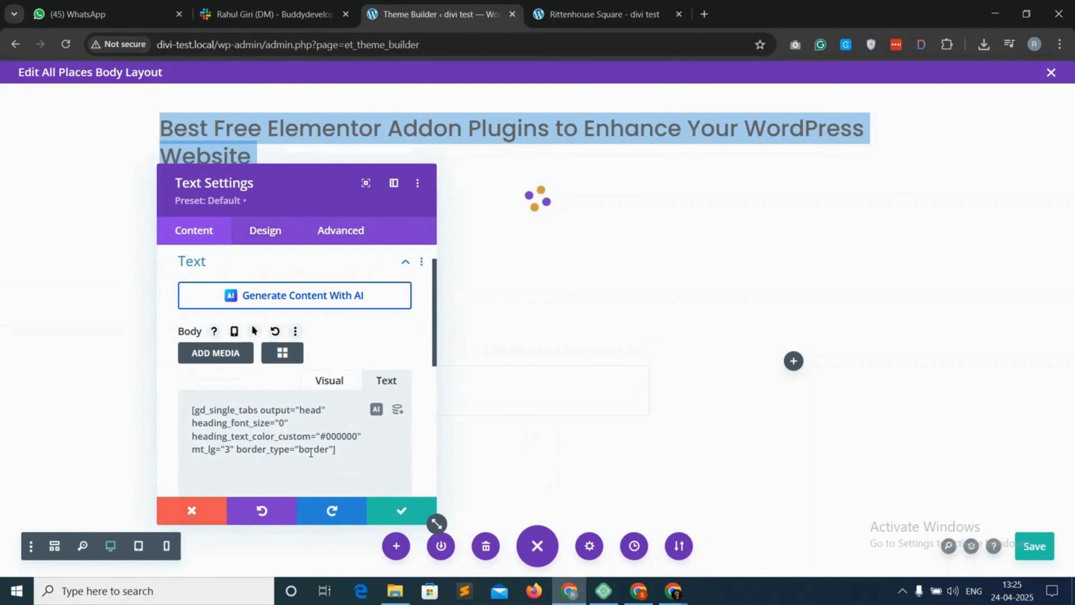
double_click(314, 450)
type("no")
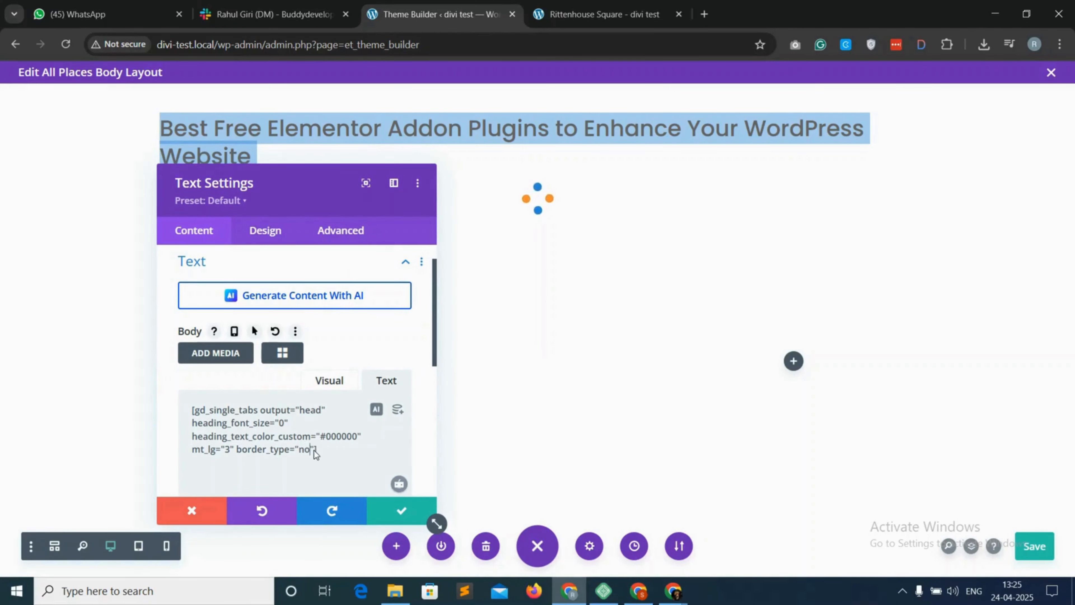
type("ne")
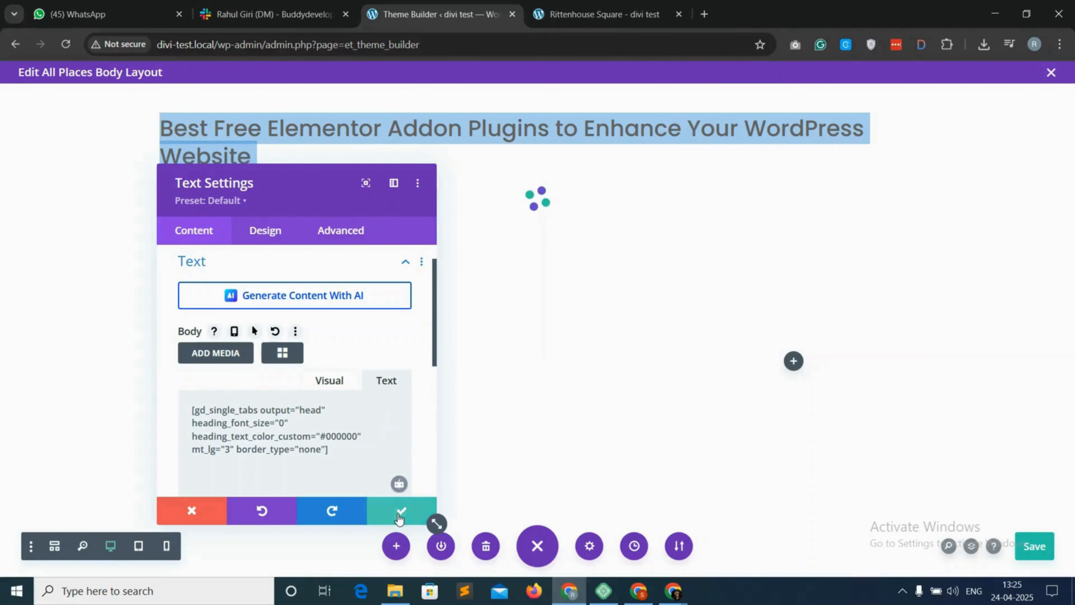
left_click(400, 512)
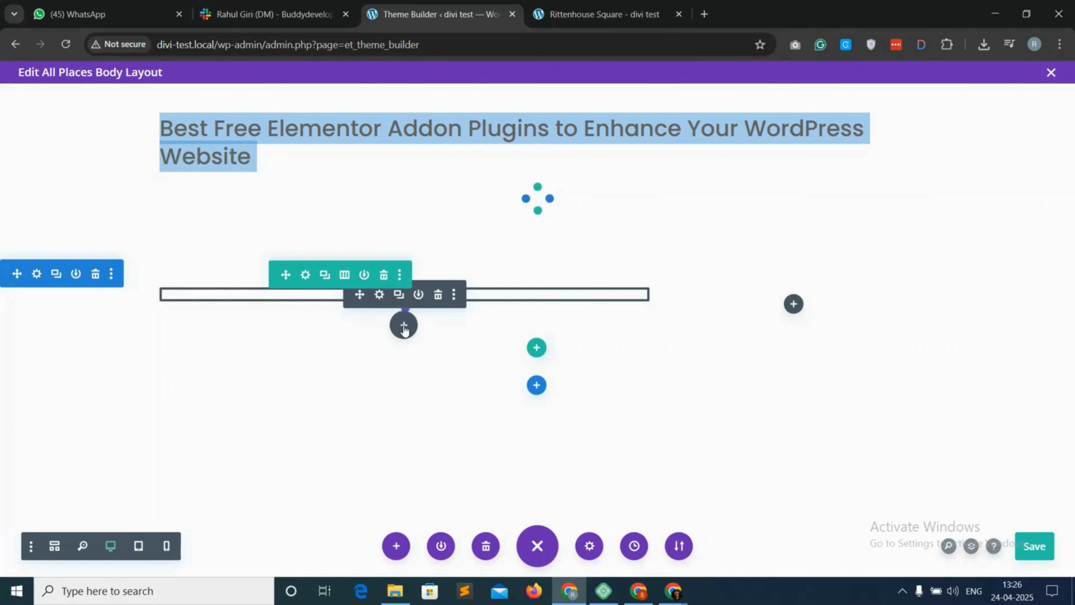
Insert a new Text module below the tab headings in the wider column and clear its placeholder content
left_click(403, 326)
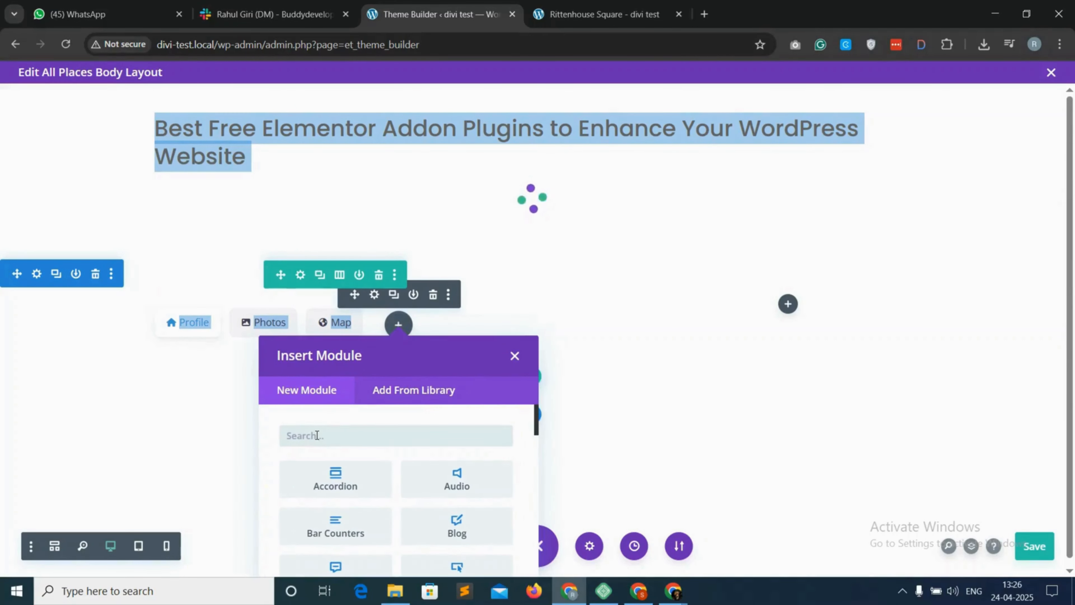
type("text")
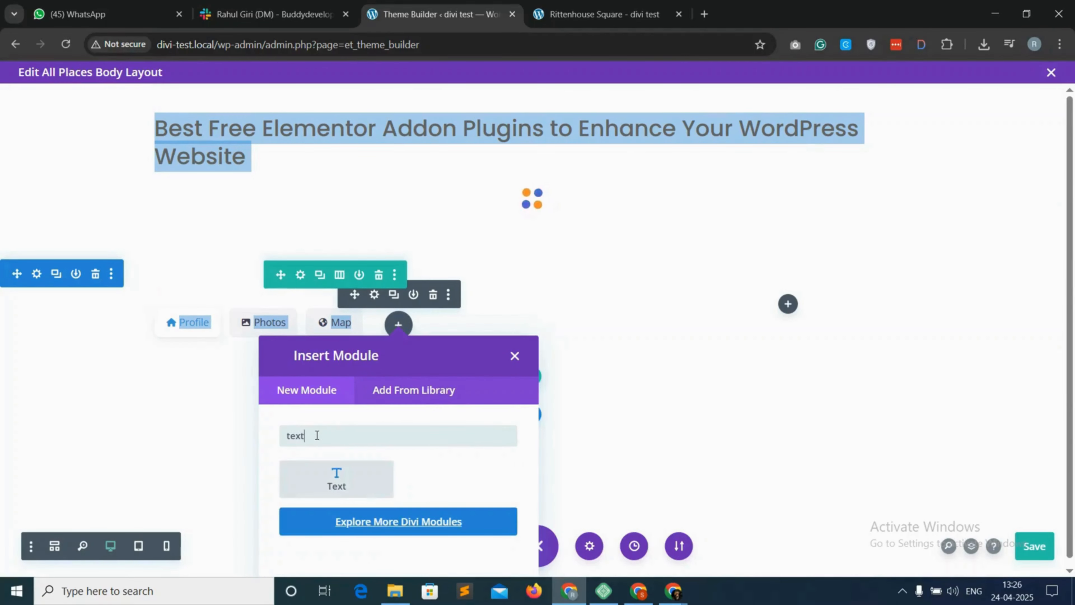
left_click(372, 493)
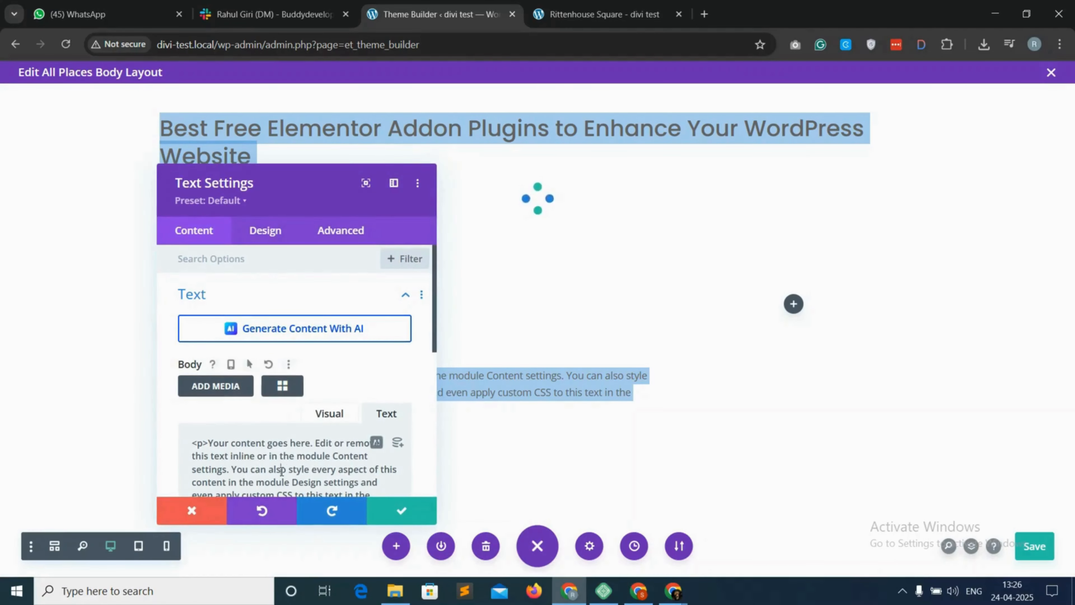
Open the shortcode builder for the new Text module and choose gd_single_tabs (GD > Single Tabs)
left_click(291, 394)
left_click(447, 147)
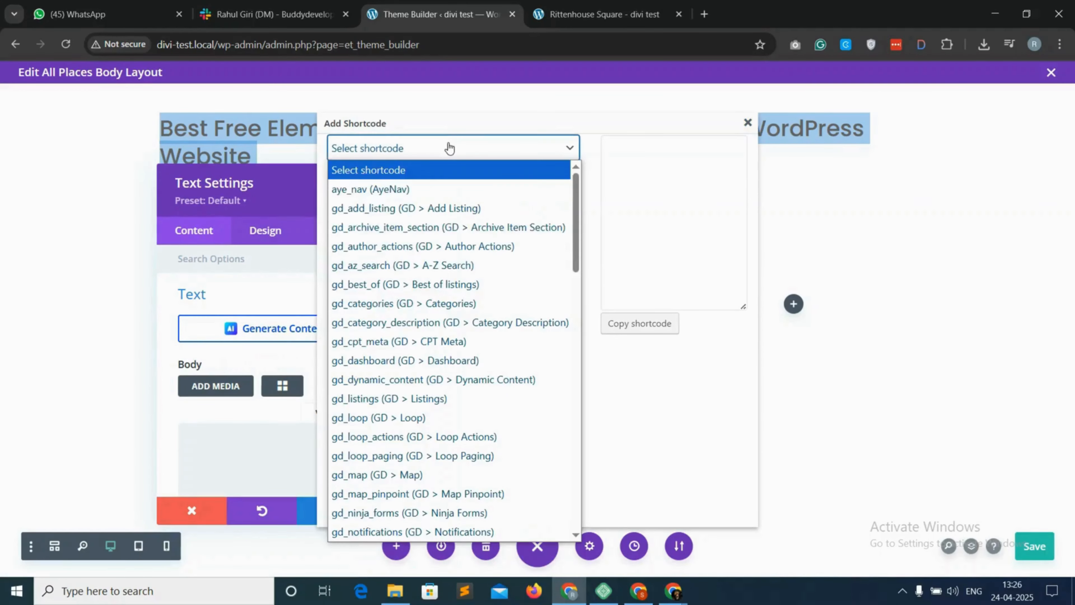
scroll(416, 384, "down", 6)
left_click(416, 492)
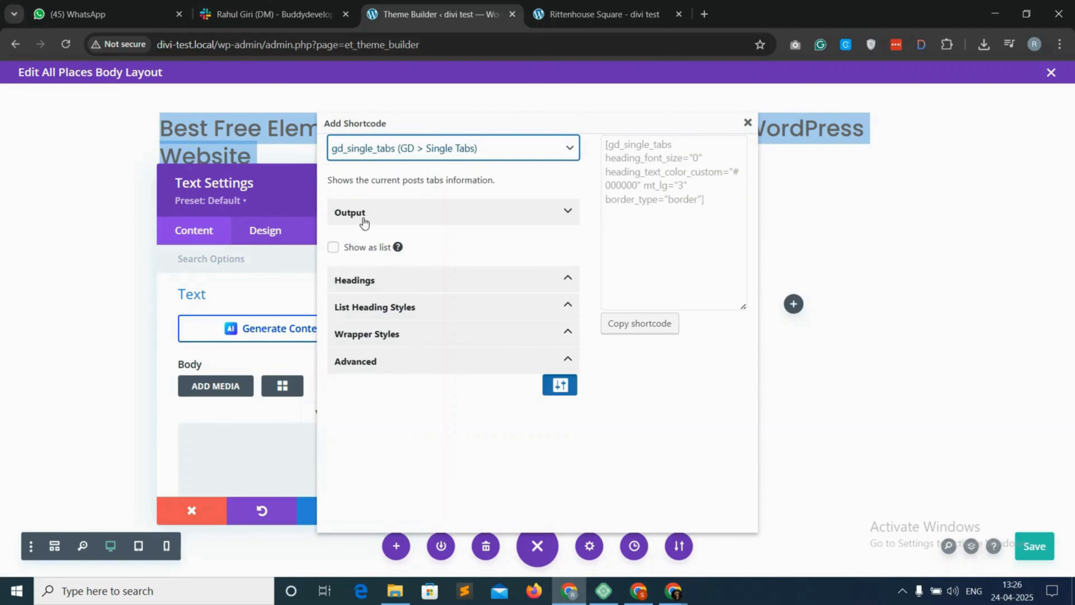
Enable Show as list for the tabs shortcode and set its output type to Body only
left_click(392, 215)
left_click(391, 215)
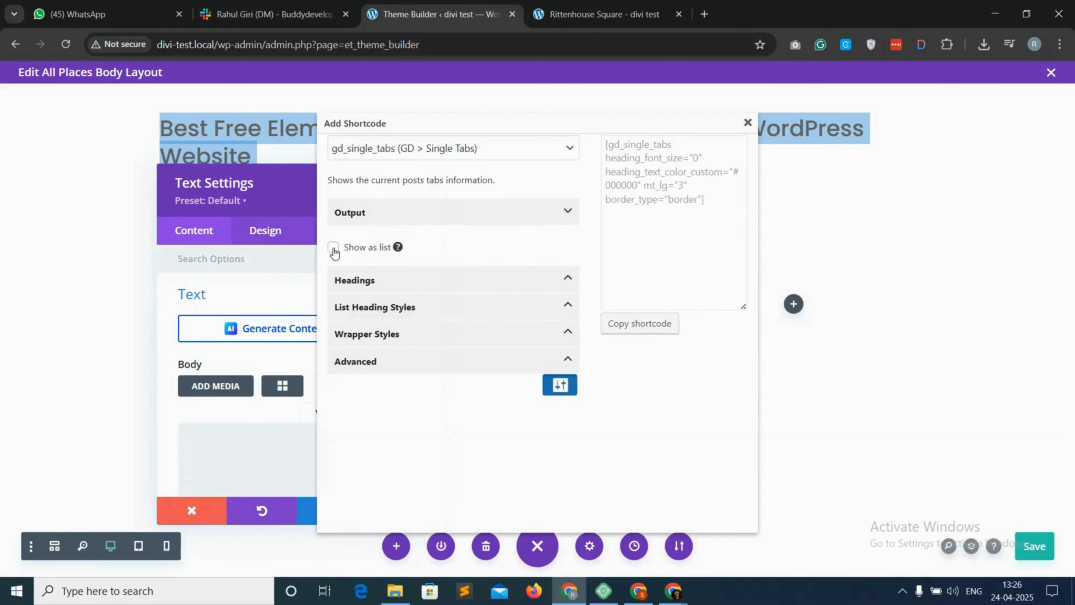
left_click(333, 248)
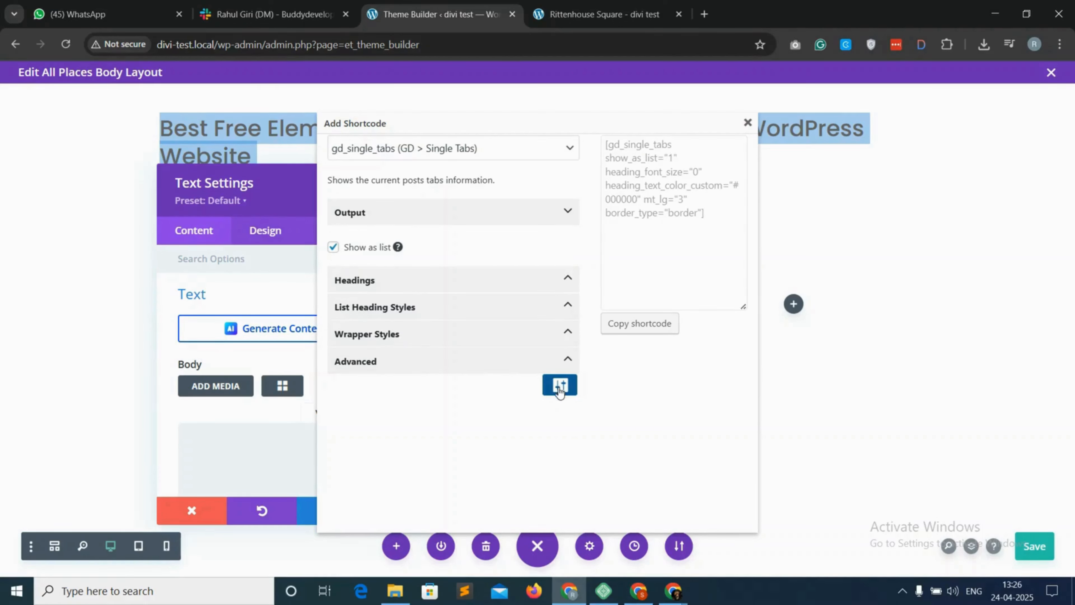
left_click(432, 297)
left_click(371, 359)
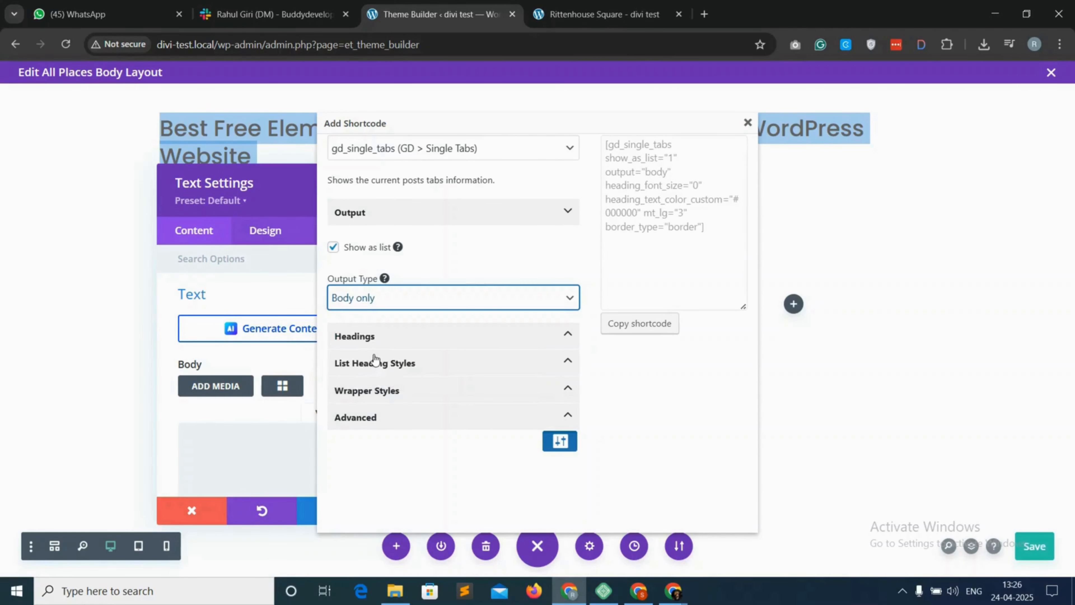
Set the shortcode's border color to None in its wrapper styles
left_click(406, 395)
scroll(402, 421, "down", 5)
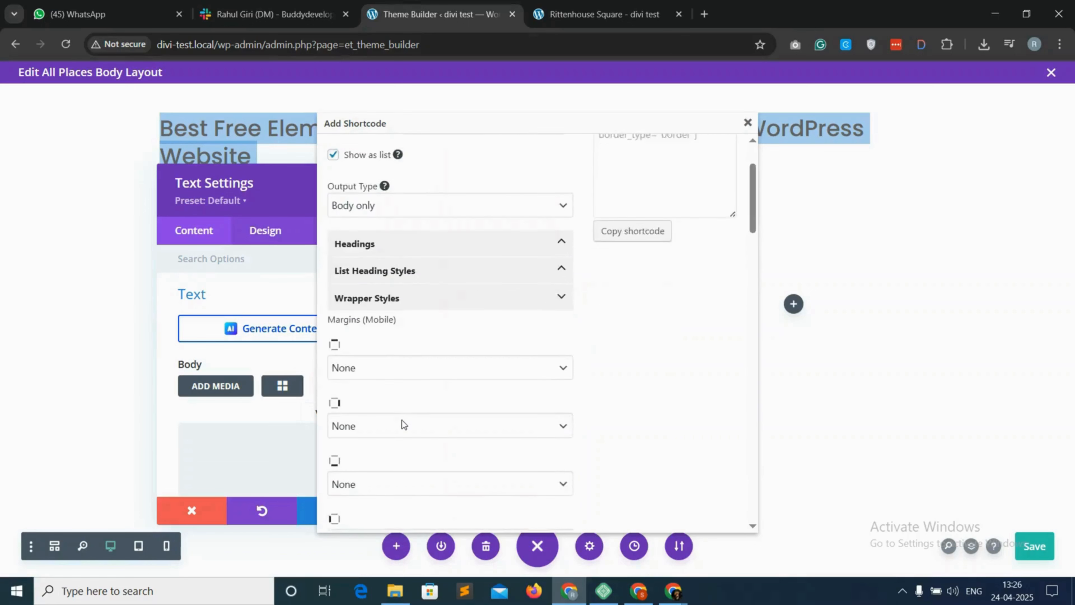
scroll(402, 420, "down", 12)
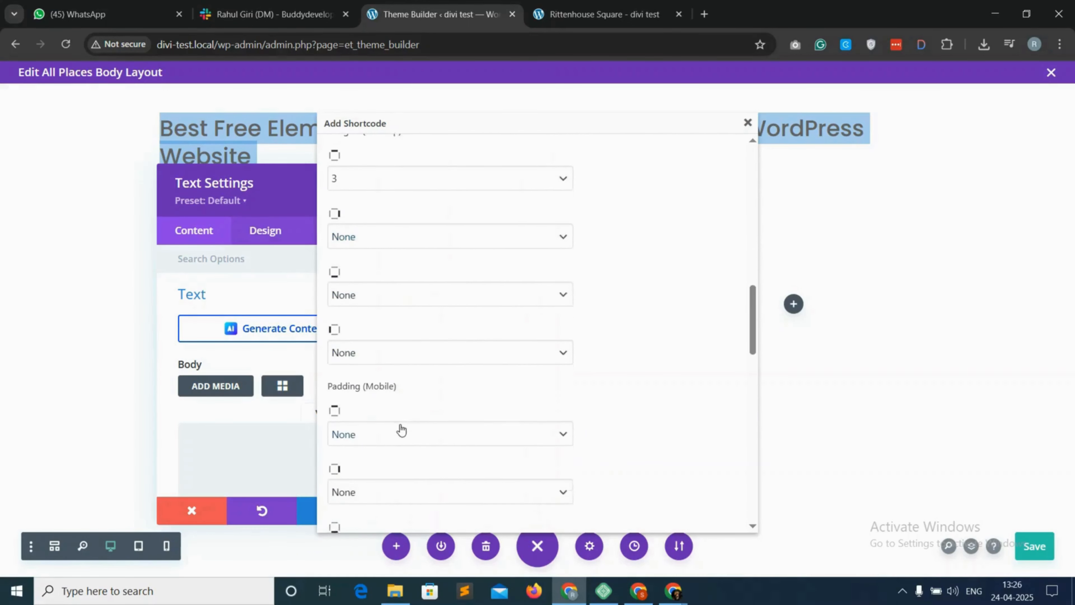
scroll(402, 430, "down", 15)
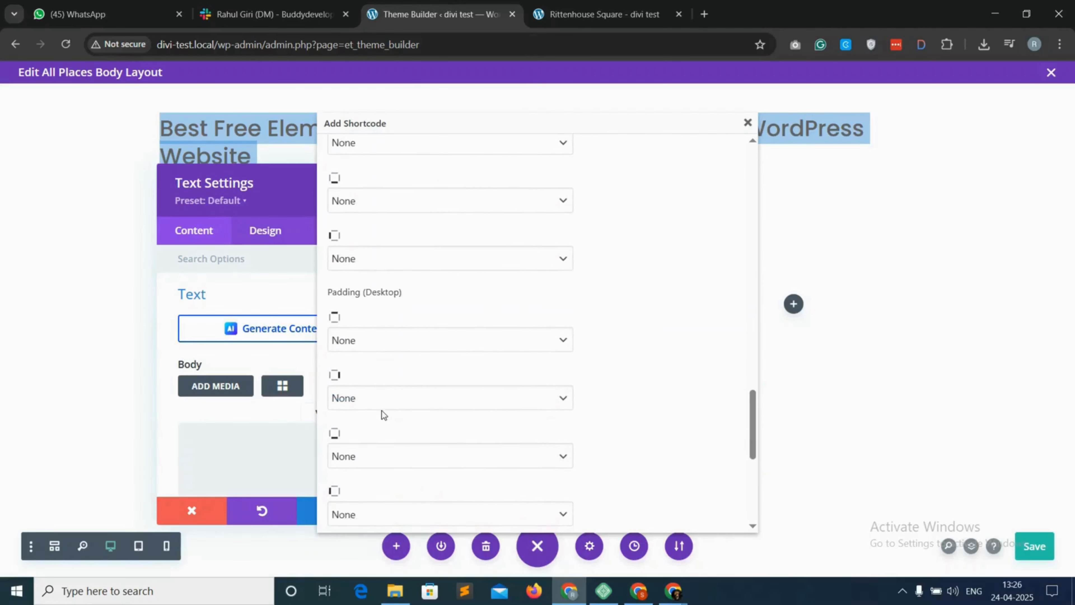
scroll(381, 410, "down", 2)
left_click(374, 257)
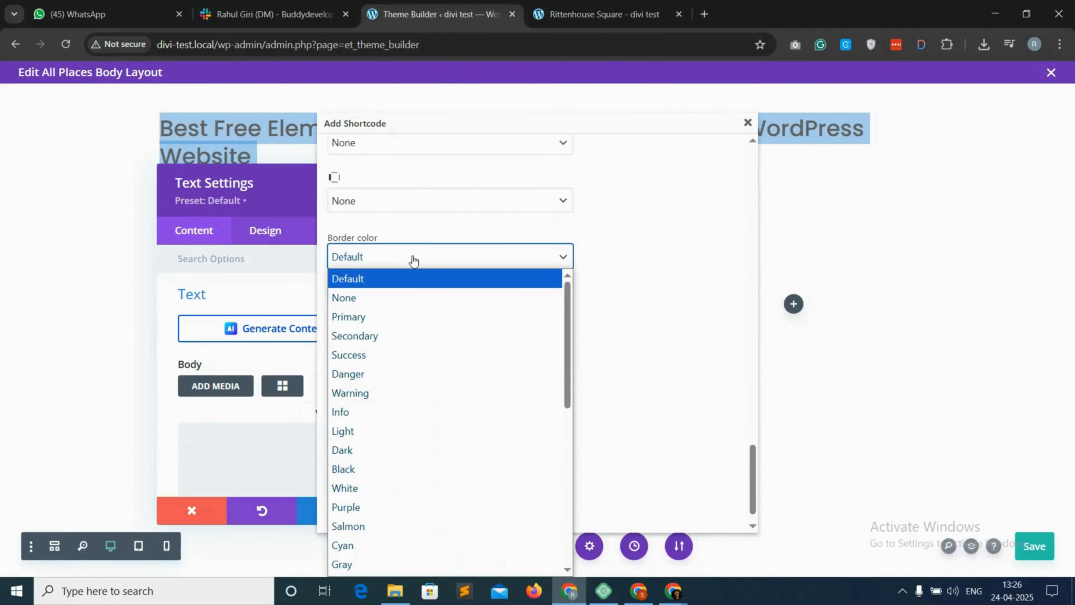
left_click(372, 298)
Copy the Body only list shortcode into the new Text module's body, apply the settings and save the layout
scroll(478, 363, "up", 20)
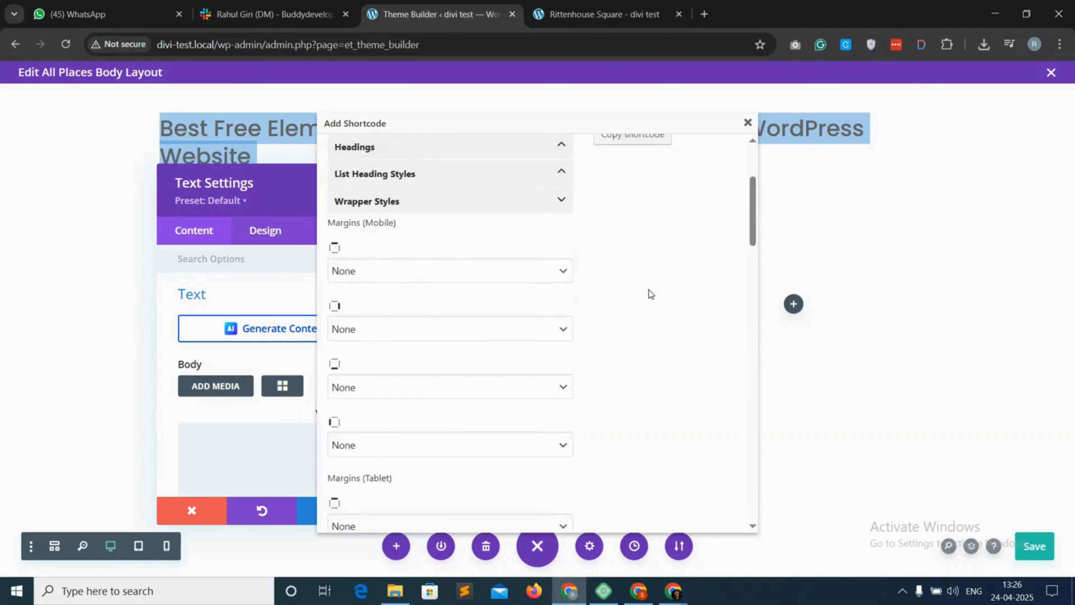
left_click(634, 327)
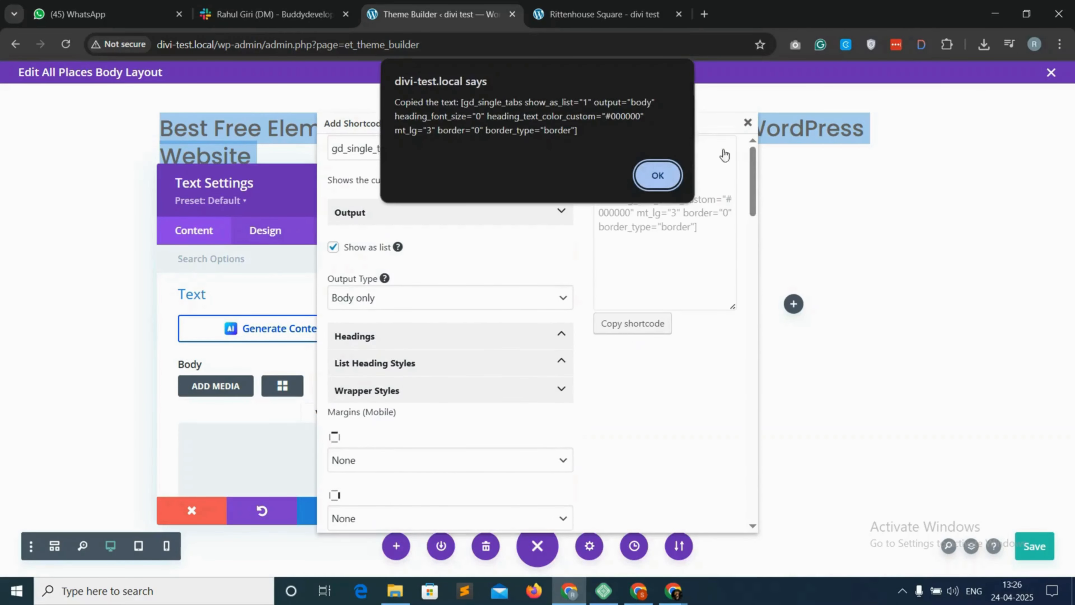
left_click(658, 175)
left_click(748, 122)
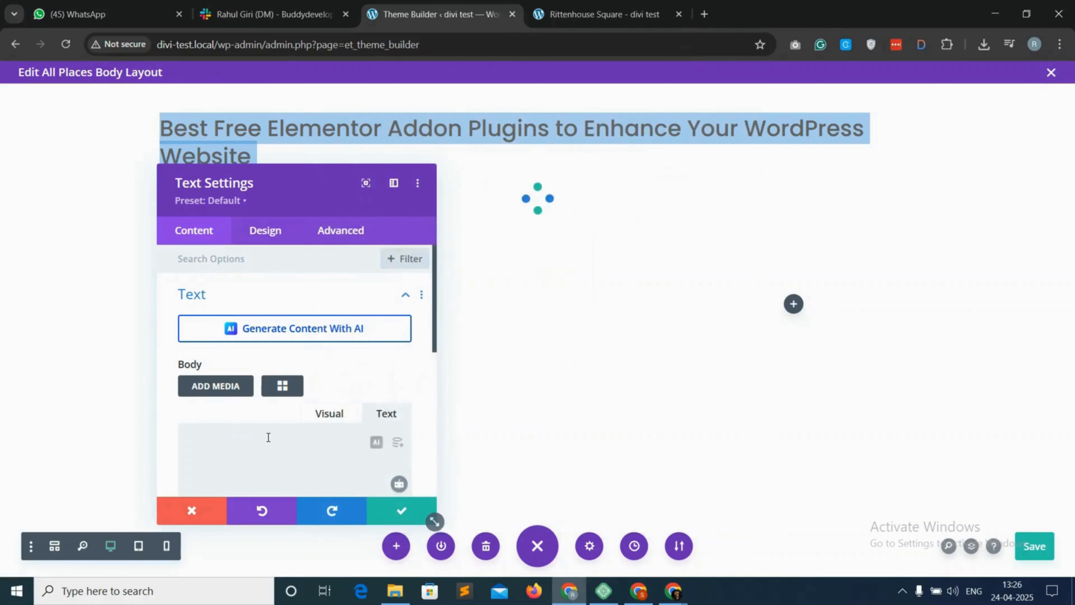
right_click(267, 436)
left_click(338, 247)
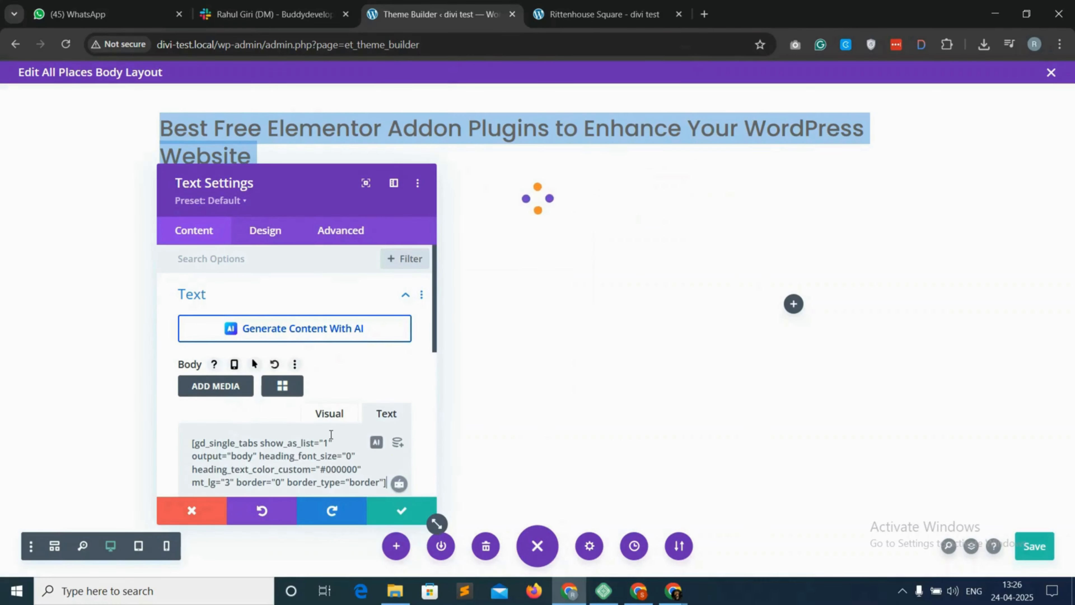
left_click(402, 511)
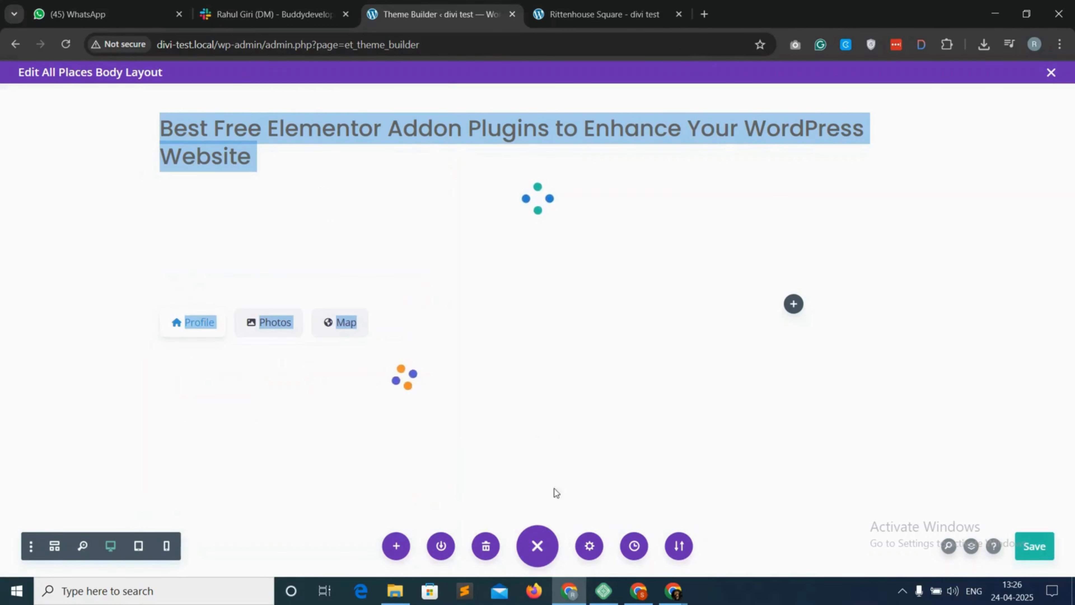
left_click(1035, 546)
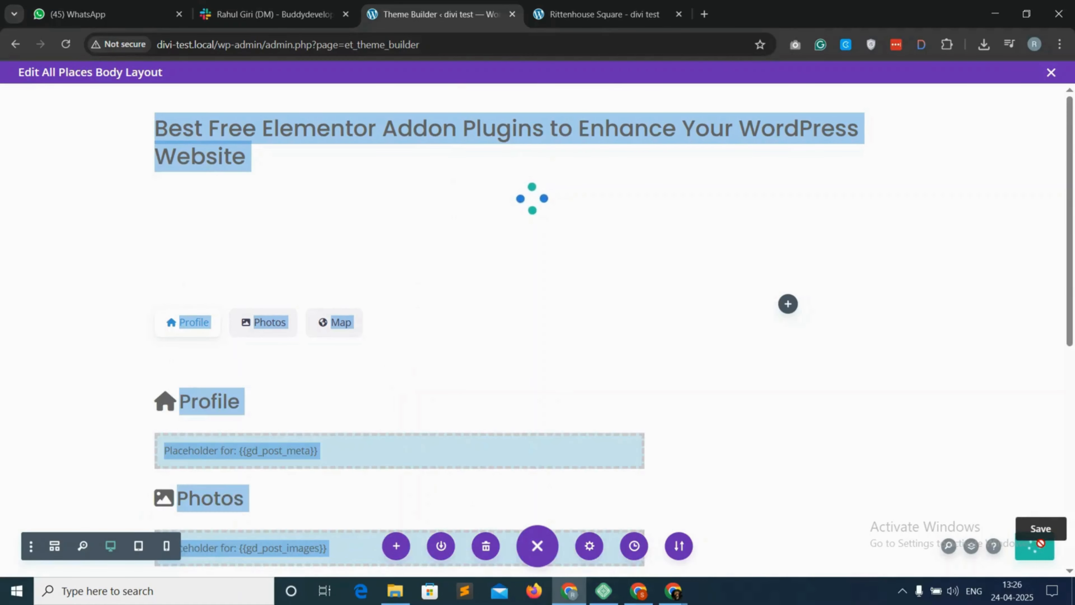
Reload the Rittenhouse Square place page and review the tab content listed below the tab headings
left_click(601, 14)
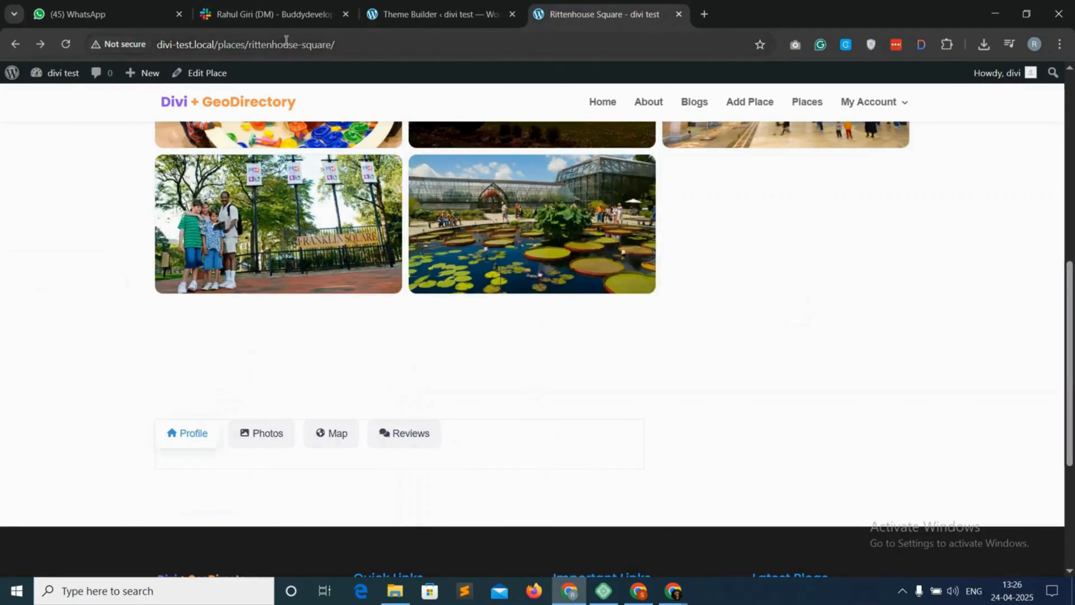
left_click(64, 44)
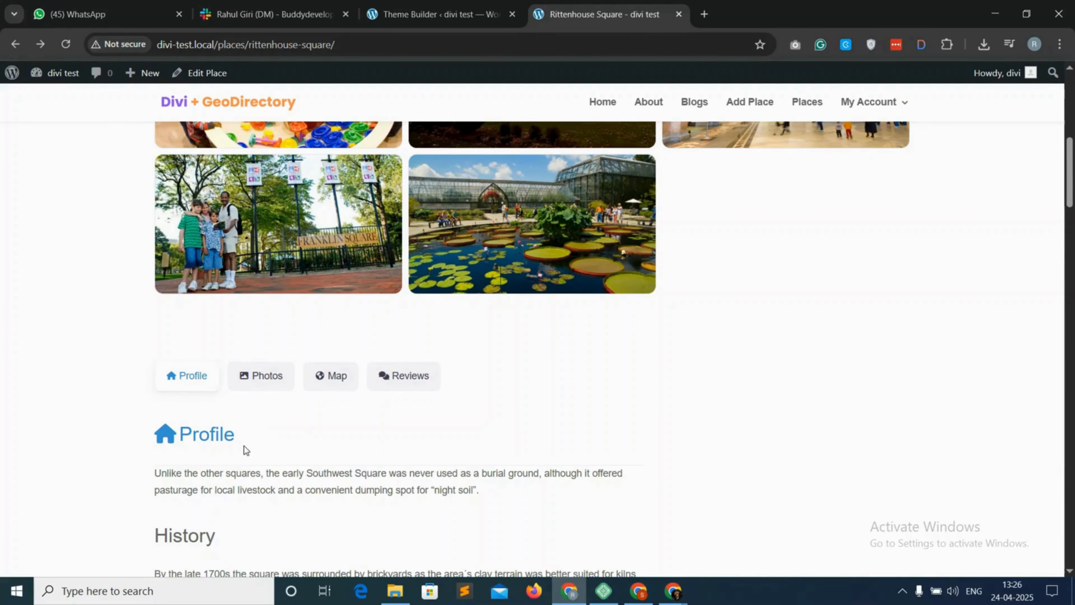
scroll(305, 435, "down", 15)
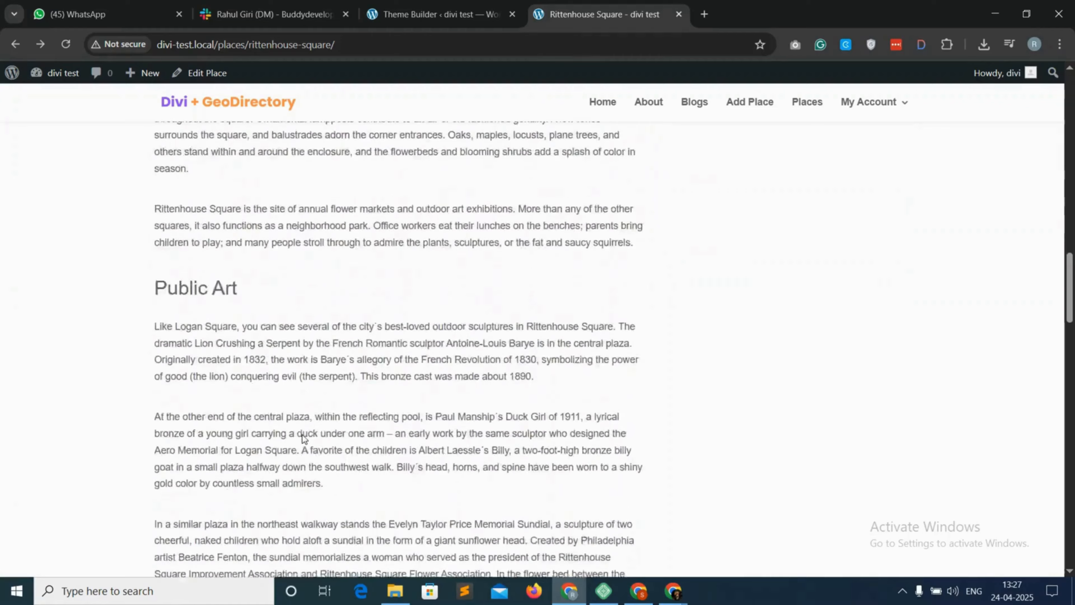
Review the map and Reviews sections at the end of the Rittenhouse Square page
scroll(303, 436, "down", 20)
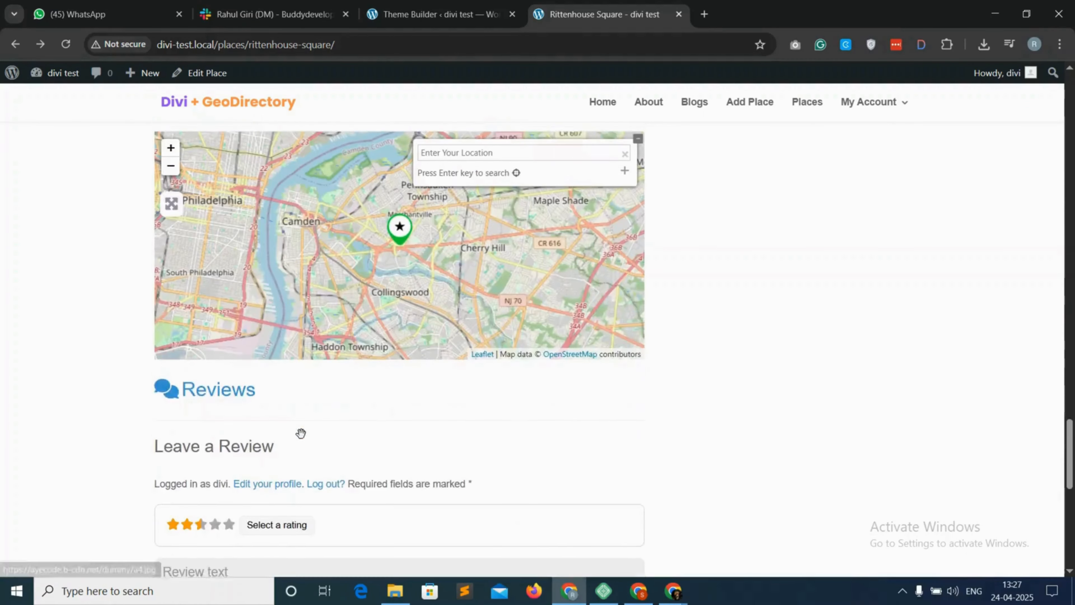
scroll(292, 433, "down", 5)
scroll(245, 396, "up", 8)
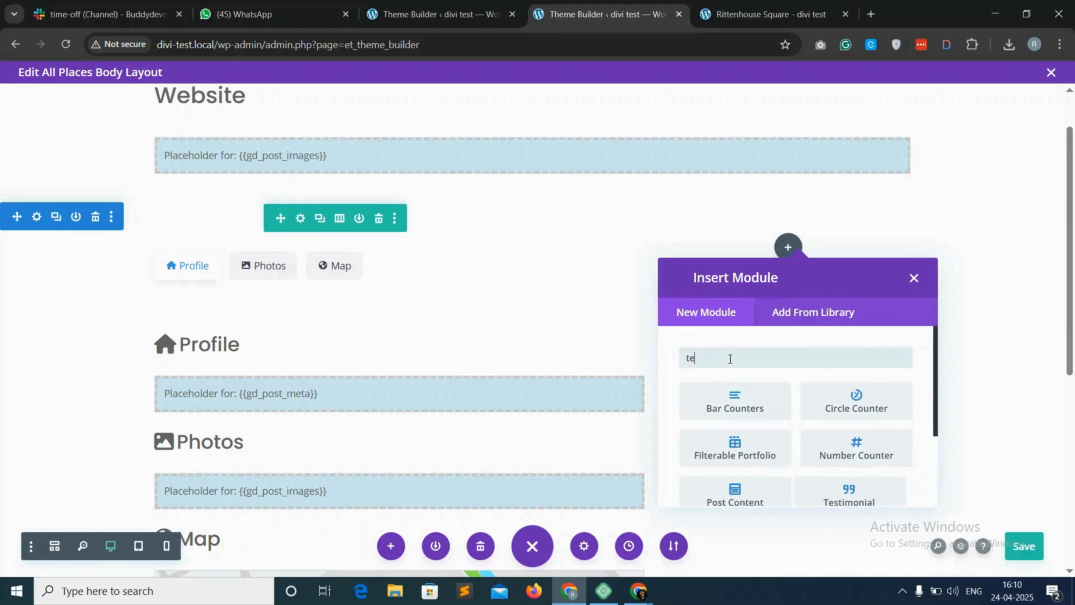
Insert a Text module in the column beside the tabs and choose the gd_author_actions shortcode for it
type("xt")
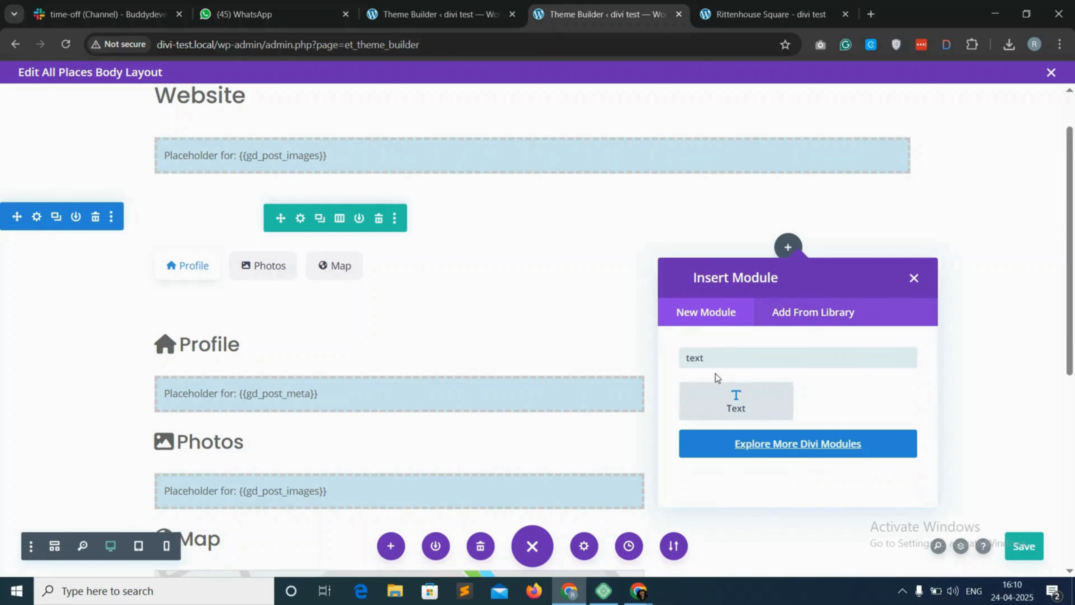
left_click(735, 400)
left_click(397, 442)
left_click(454, 148)
scroll(431, 371, "down", 2)
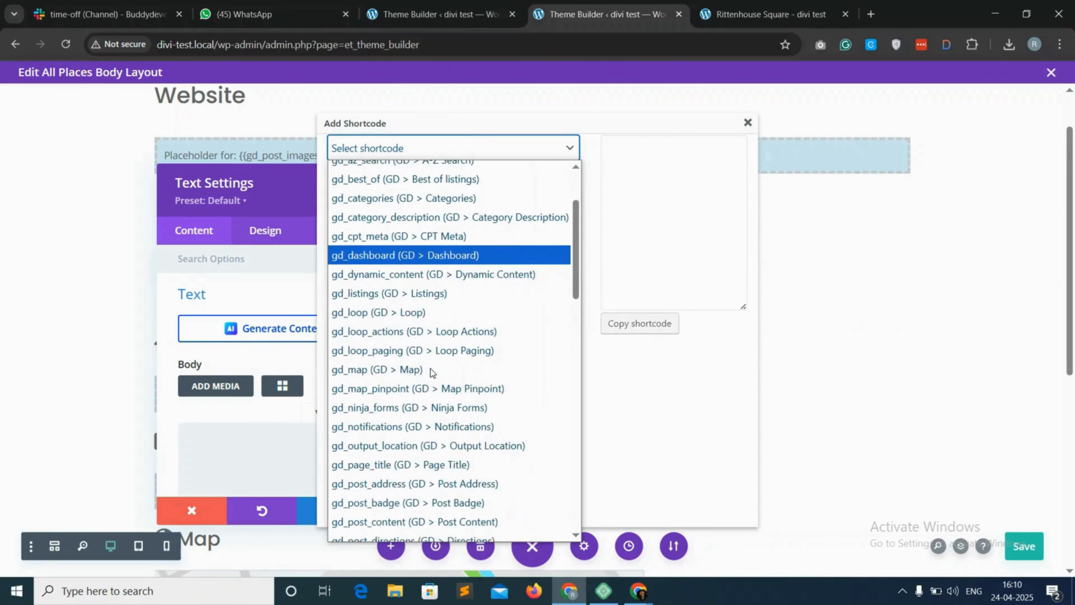
scroll(432, 372, "down", 2)
scroll(417, 288, "up", 1)
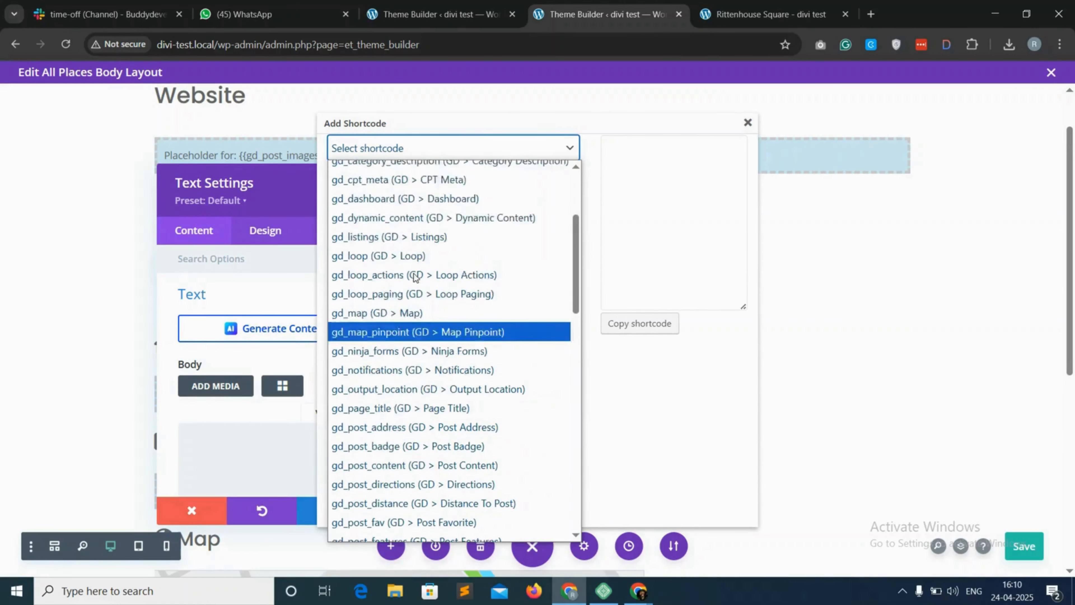
scroll(415, 276, "up", 5)
left_click(407, 244)
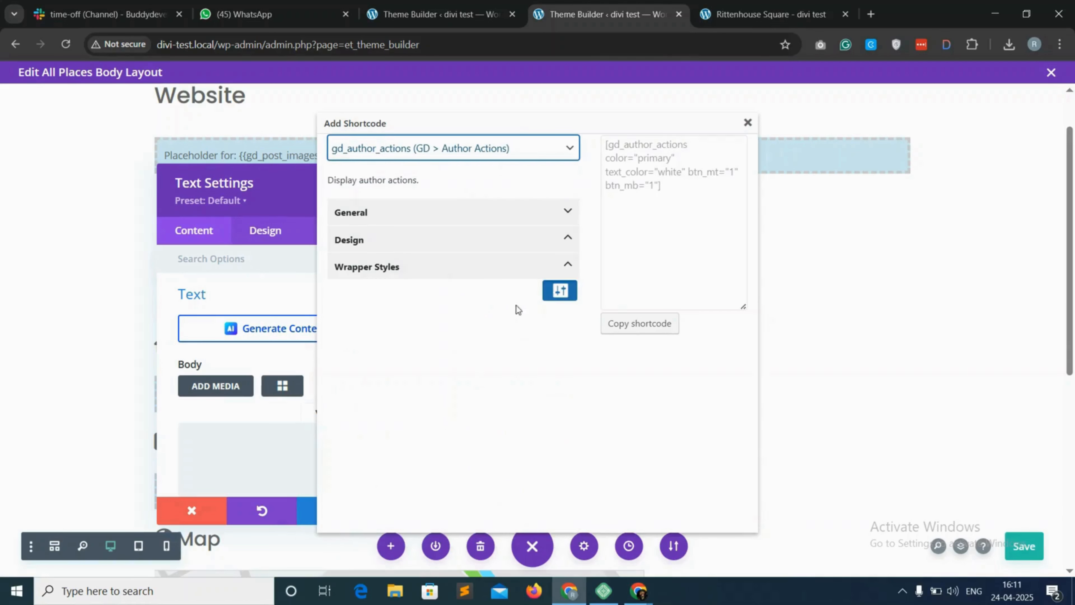
Copy the gd_author_actions shortcode into the Text module's body and apply the module settings
left_click(640, 328)
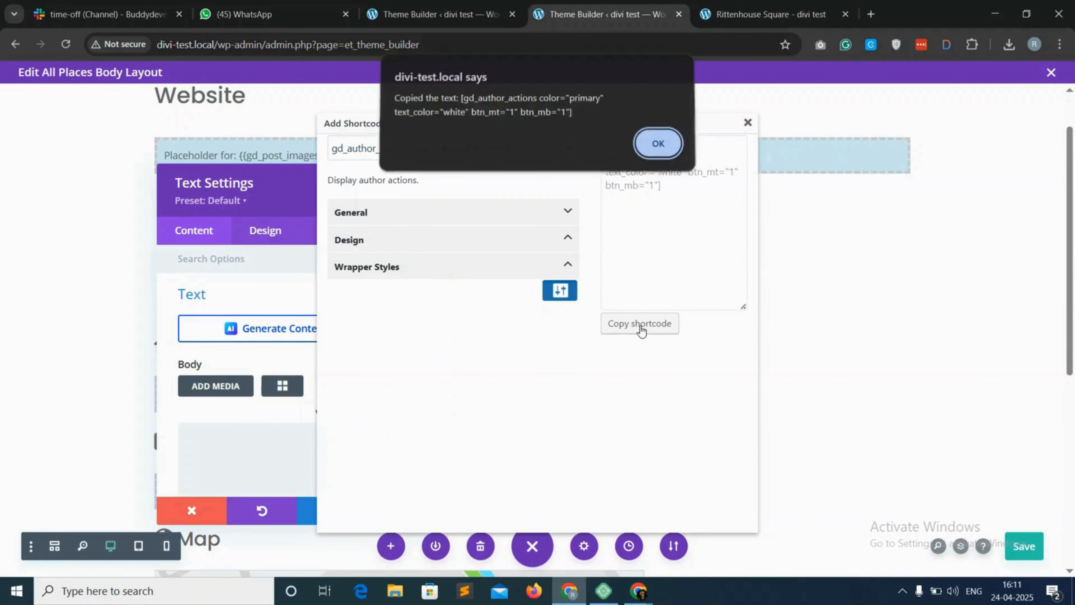
left_click(666, 147)
left_click(747, 123)
left_click(229, 436)
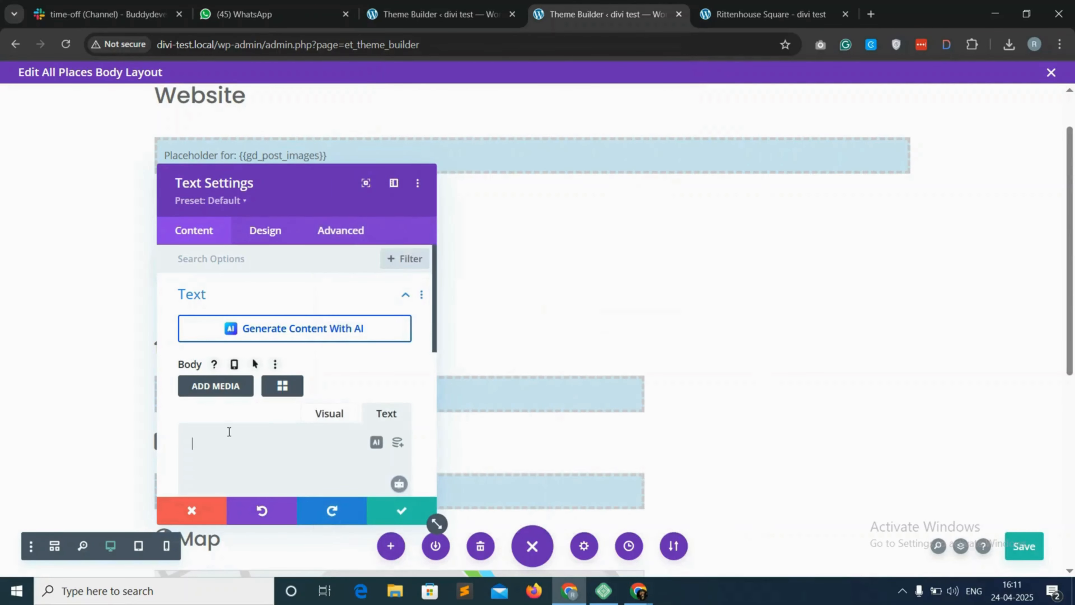
right_click(229, 433)
left_click(277, 240)
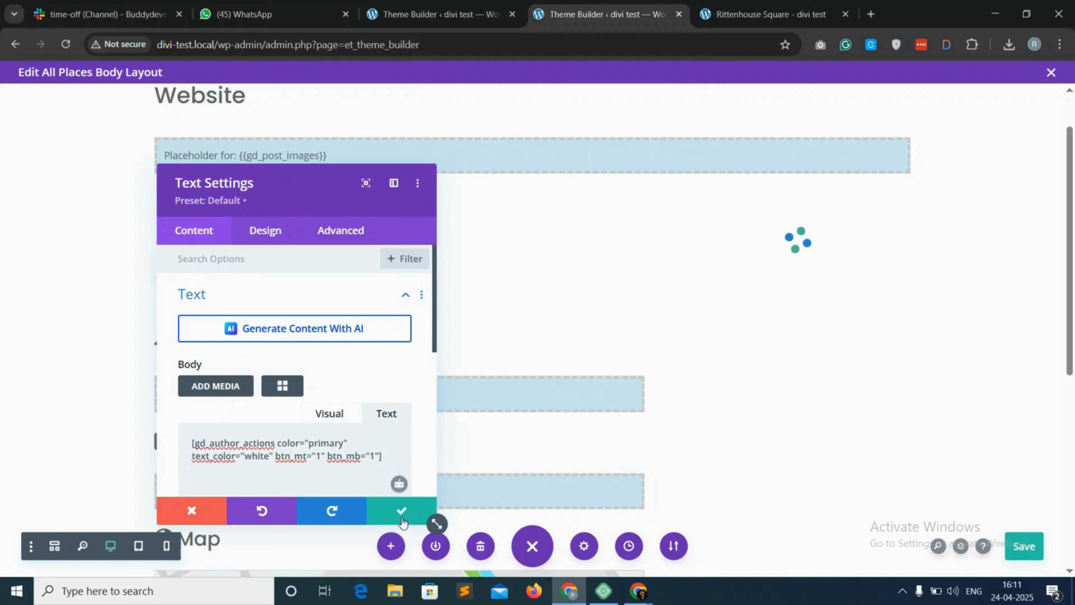
left_click(400, 510)
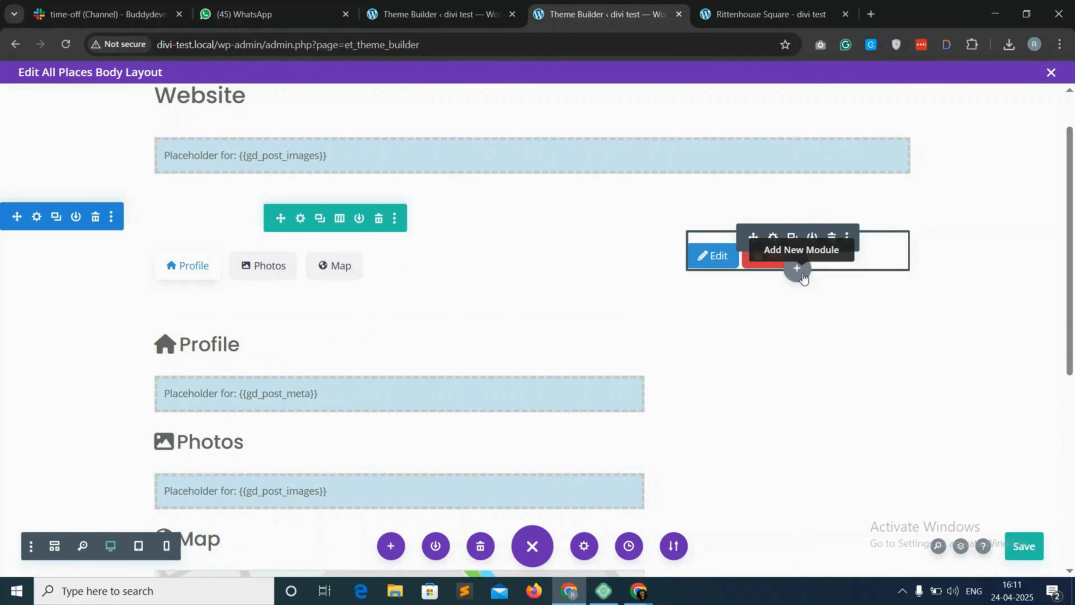
Add another Text module below the author actions and clear its placeholder body text
left_click(796, 268)
type("text")
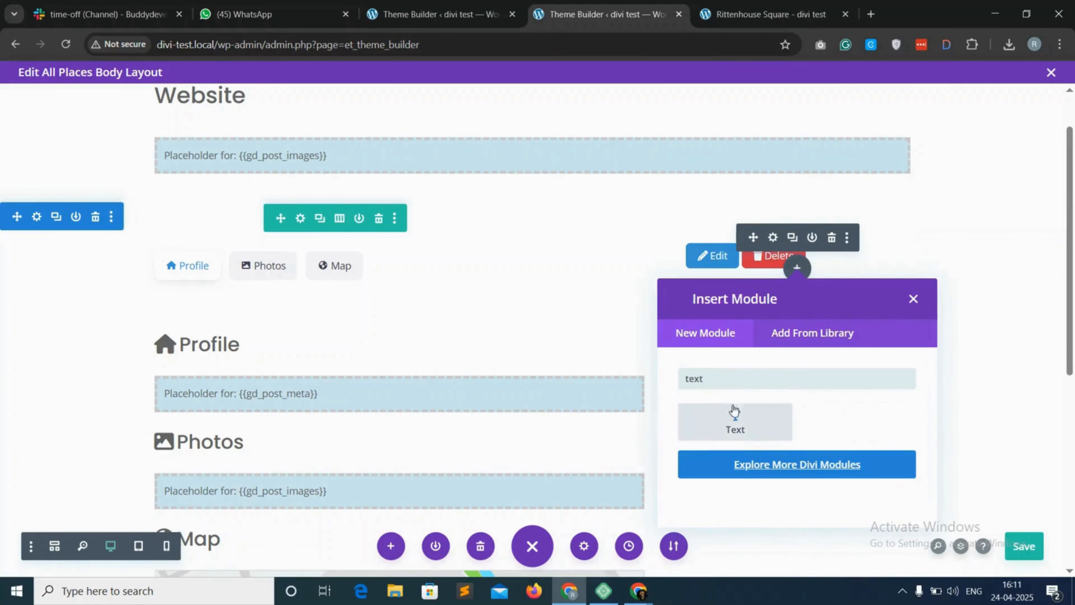
left_click(745, 426)
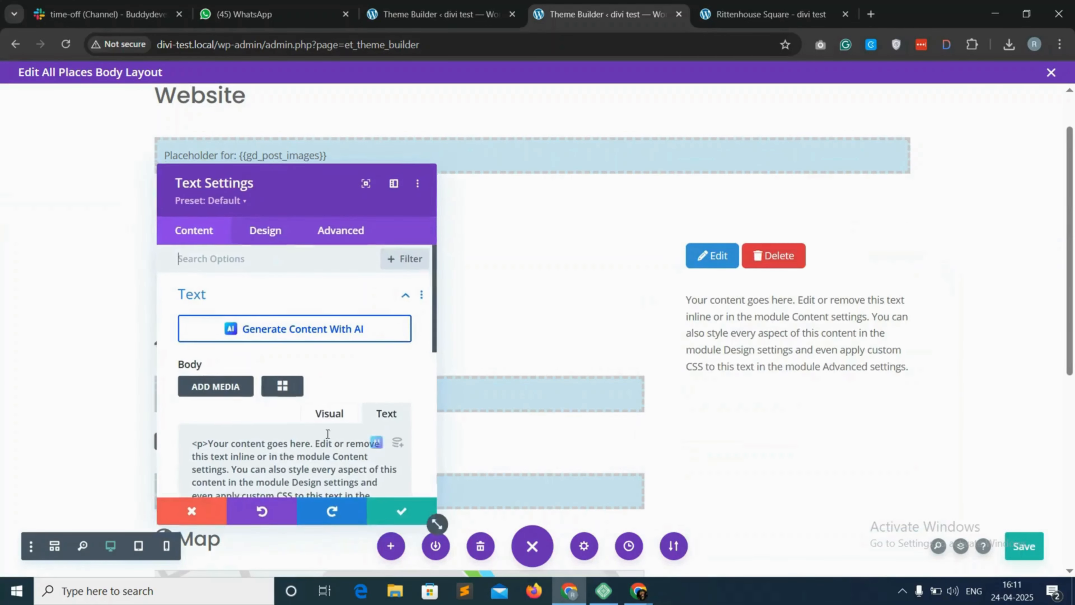
key("BackSpace")
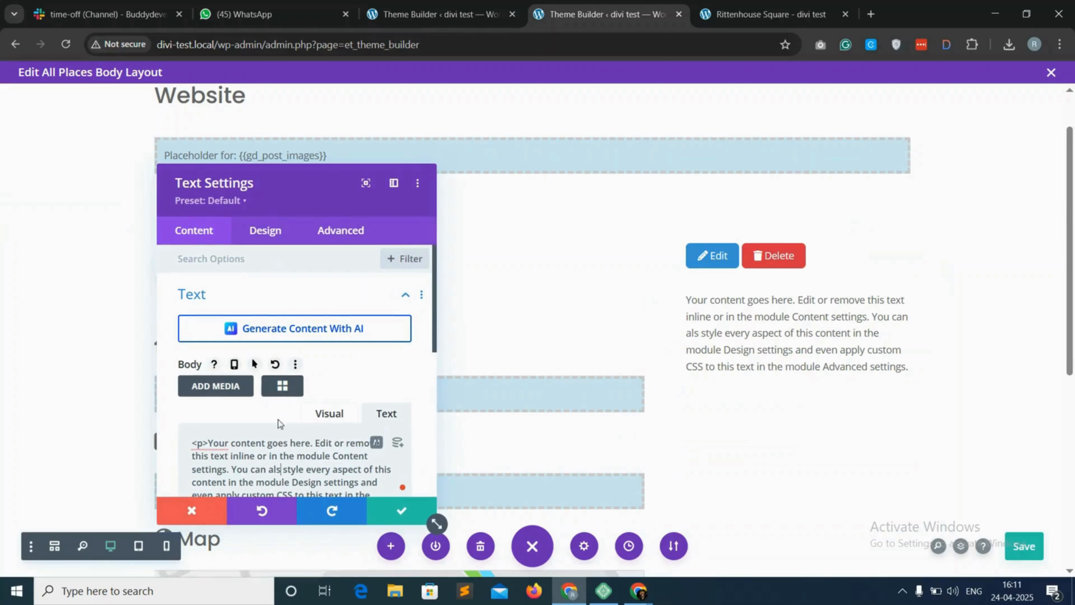
key("ctrl+a")
key("BackSpace")
Choose the gd_output_location shortcode for the new Text module
left_click(282, 385)
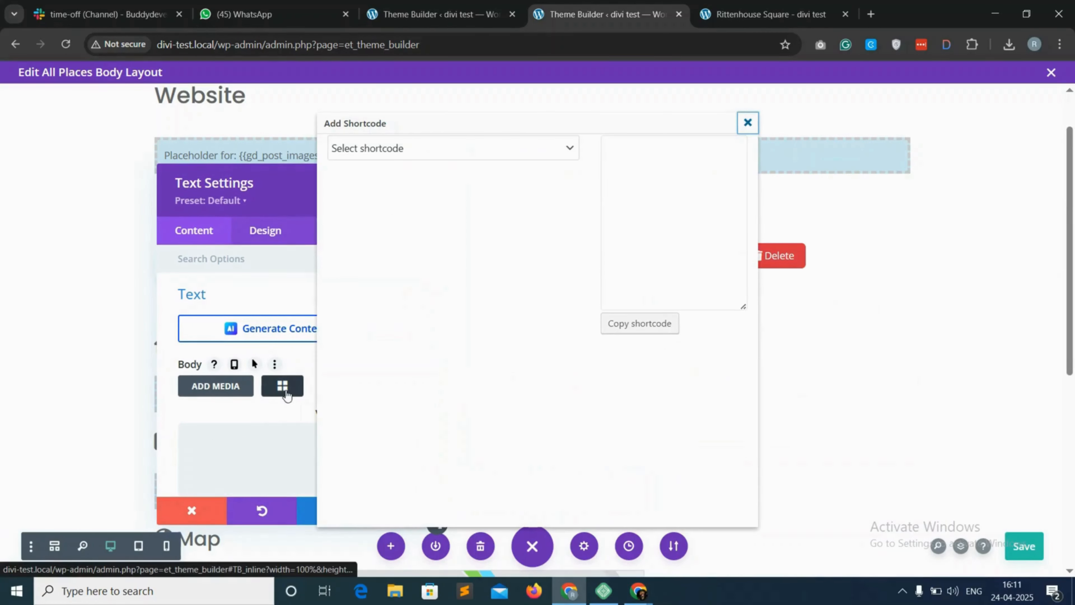
left_click(454, 149)
scroll(413, 370, "down", 4)
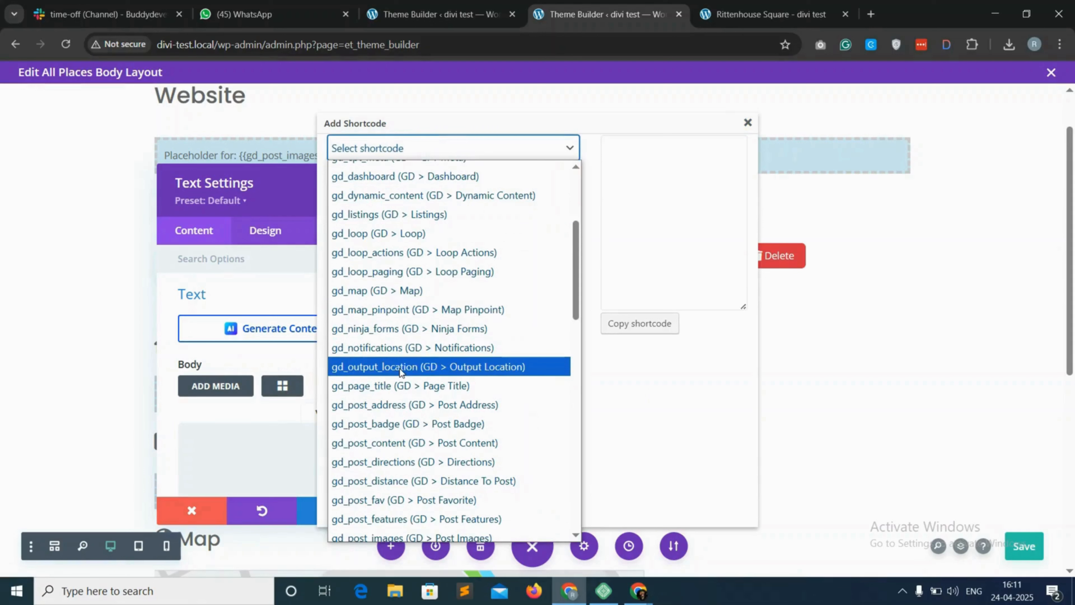
left_click(399, 369)
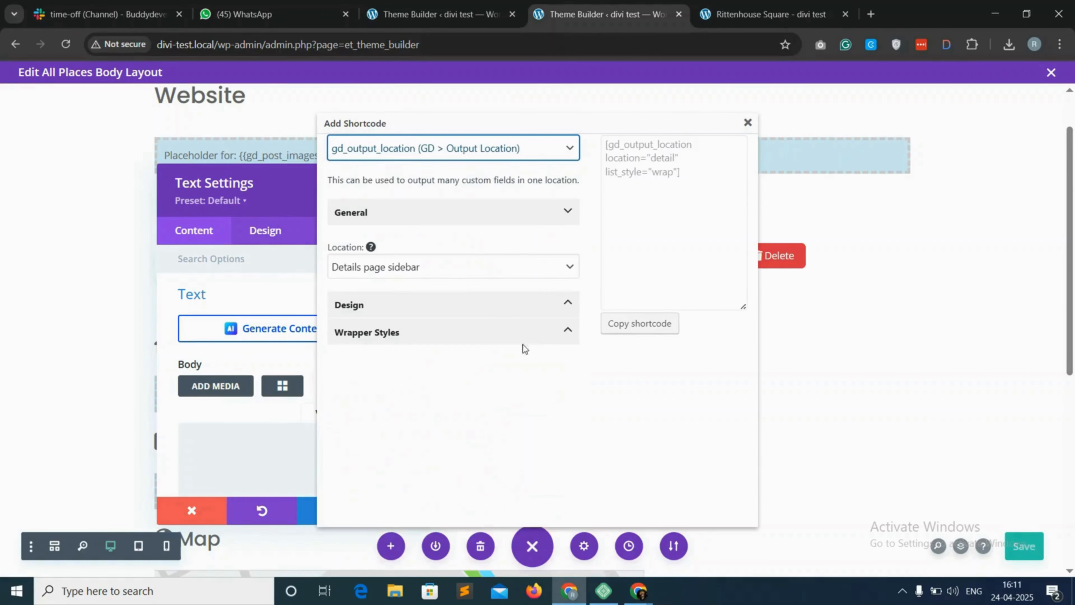
Copy the output location shortcode for the Details page sidebar into the module's body and apply the settings
left_click(652, 333)
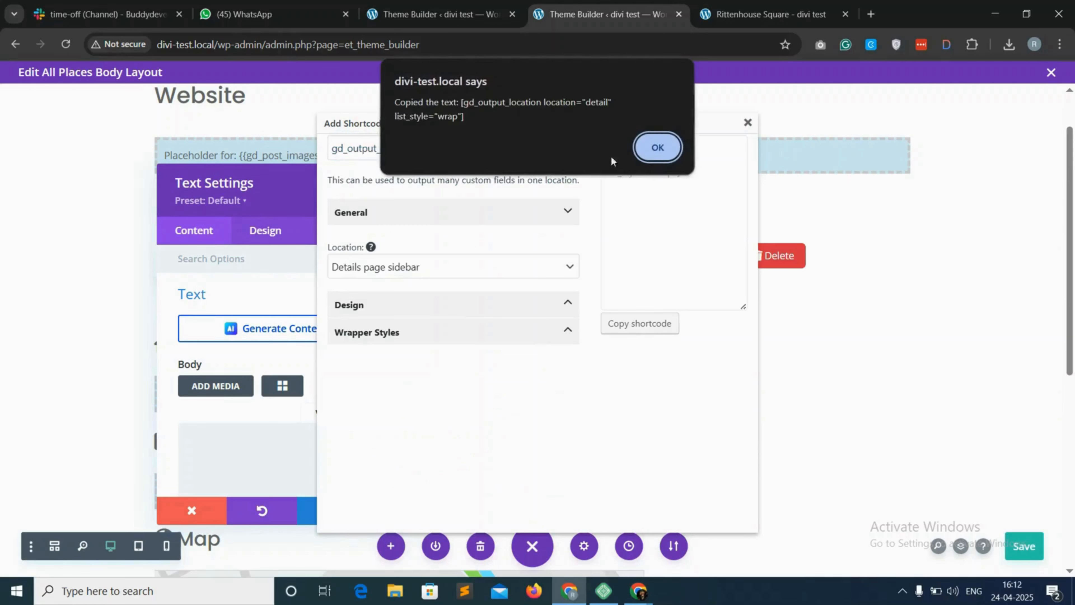
left_click(655, 145)
left_click(748, 123)
right_click(281, 459)
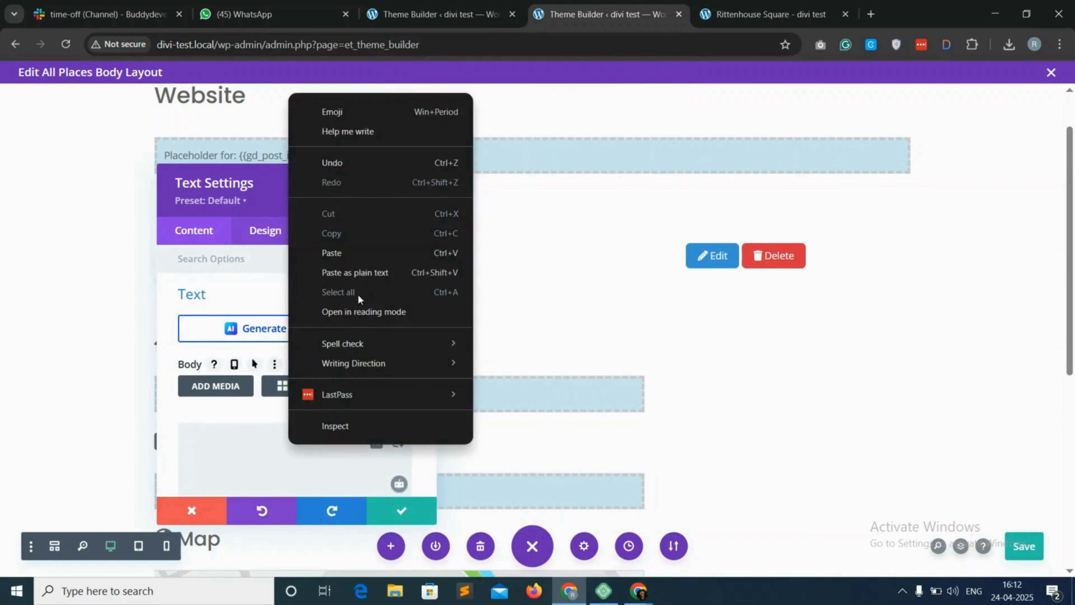
left_click(322, 269)
left_click(401, 511)
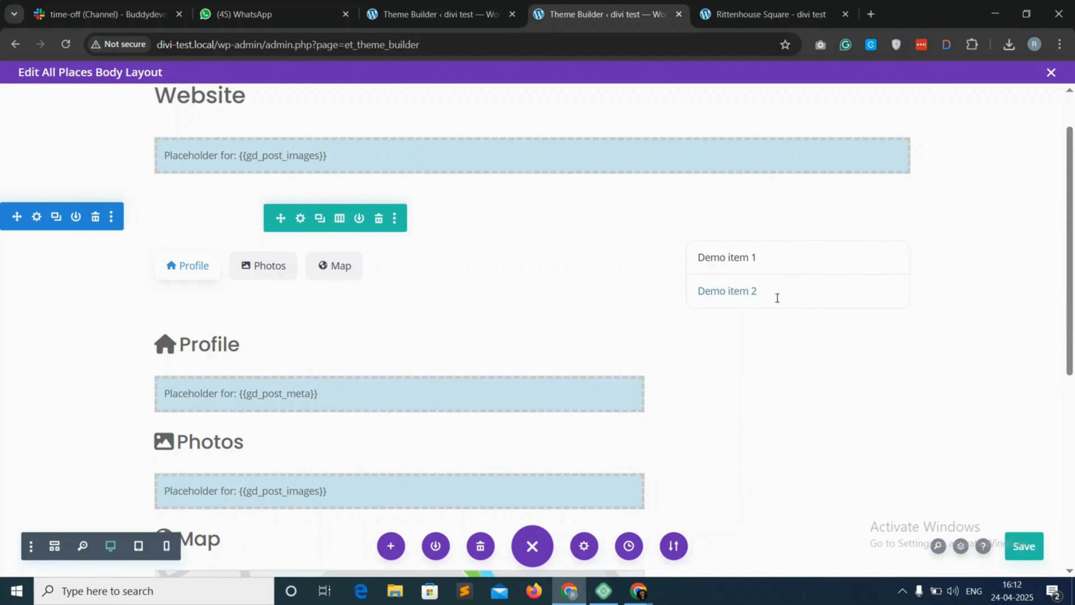
Insert a Text module between the author actions and the output location list, and clear its placeholder text
left_click(797, 270)
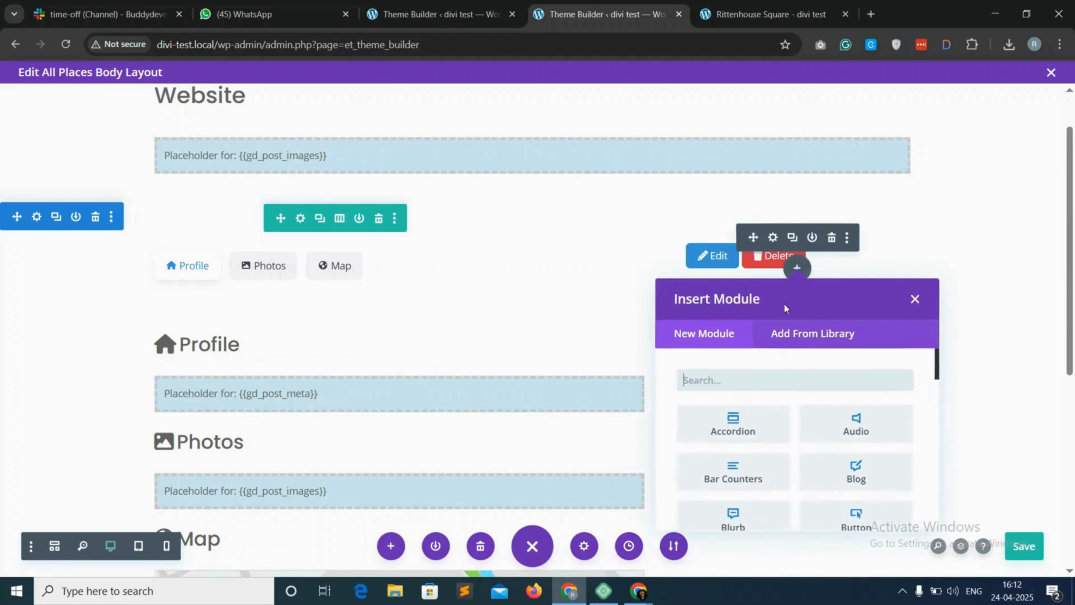
left_click(798, 272)
left_click(798, 270)
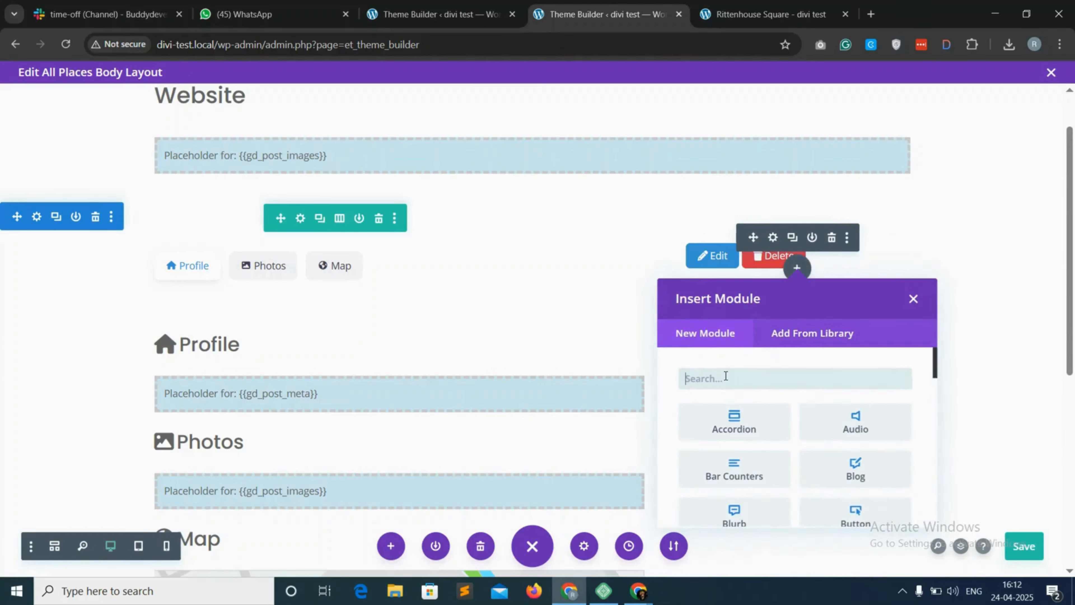
type("text")
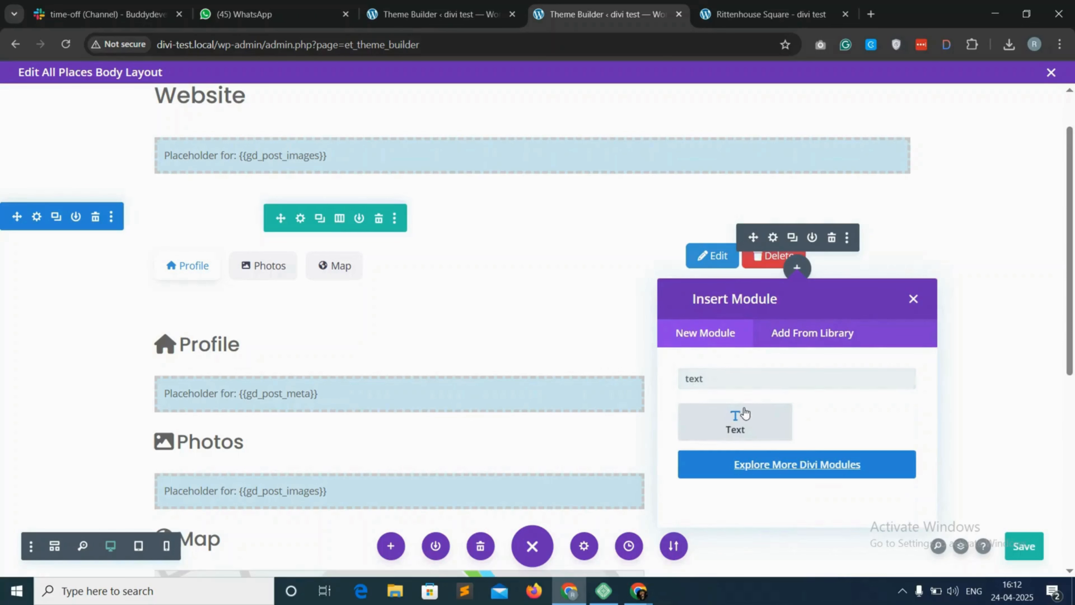
left_click(739, 410)
double_click(260, 442)
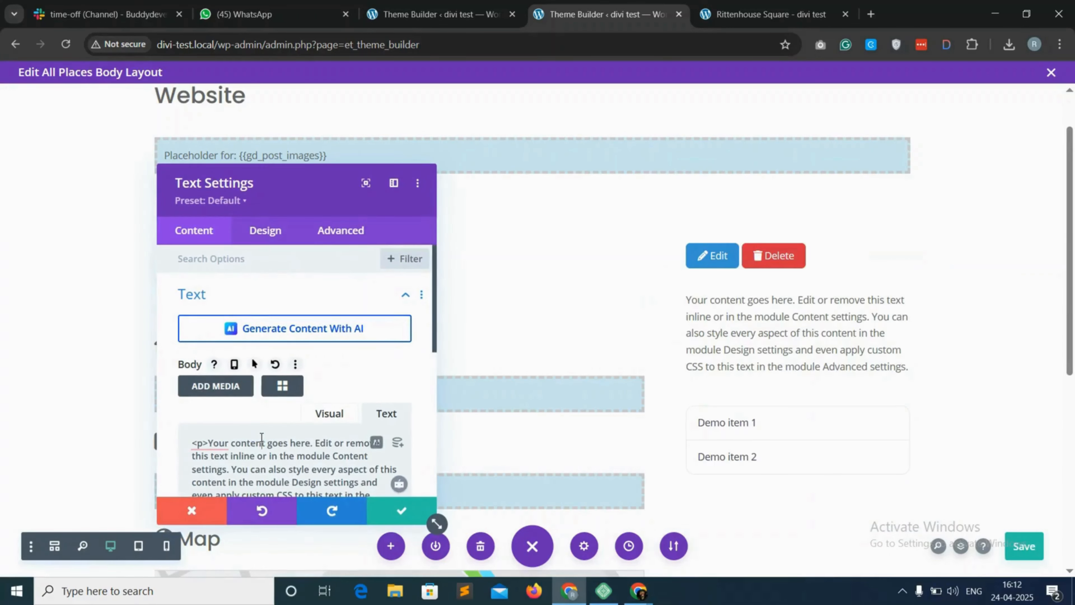
key("ctrl+a")
key("BackSpace")
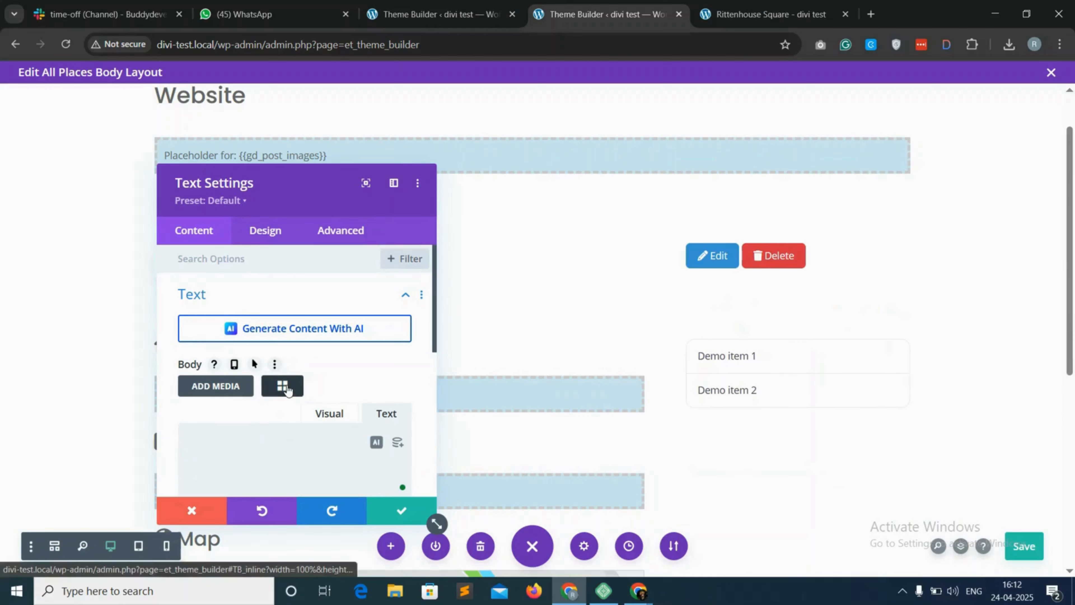
Choose the gd_ninja_forms shortcode for the new module and select Contact Me (ID: 1) as its form
left_click(283, 385)
left_click(442, 149)
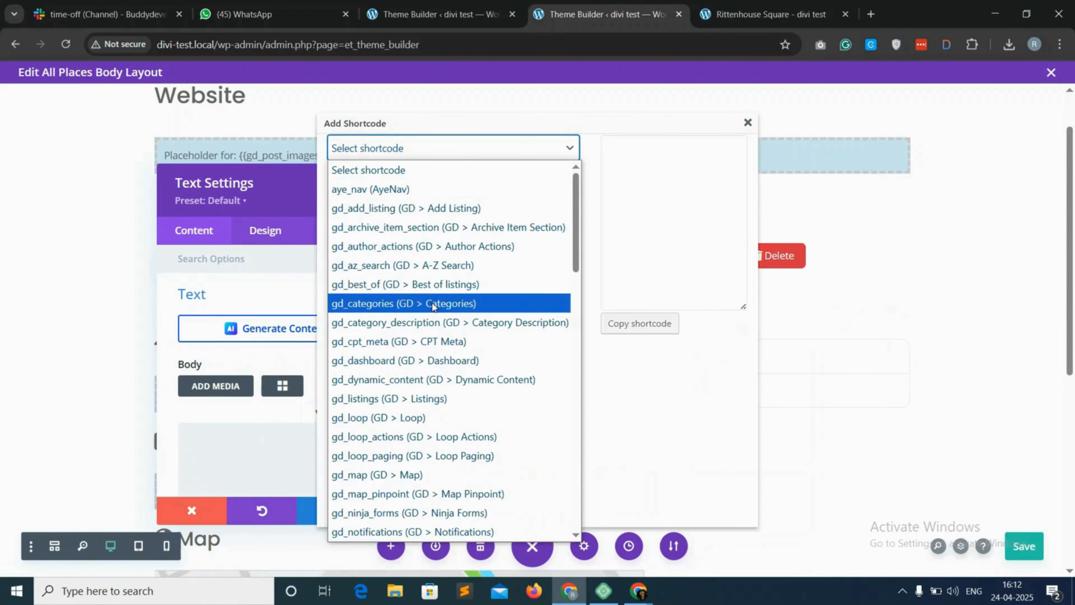
scroll(434, 400, "down", 3)
scroll(423, 394, "down", 10)
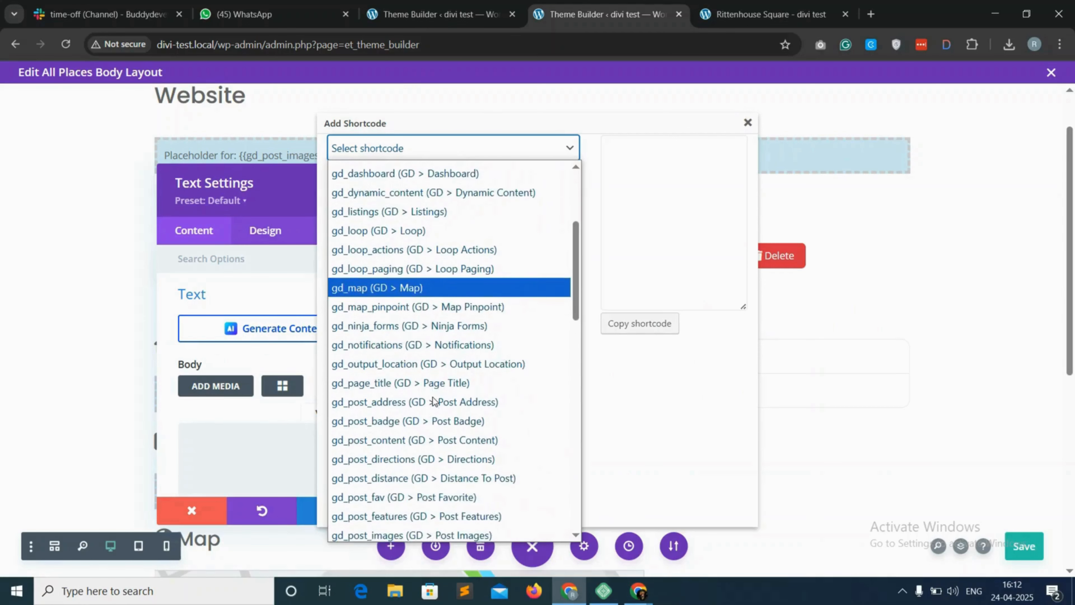
scroll(400, 384, "down", 2)
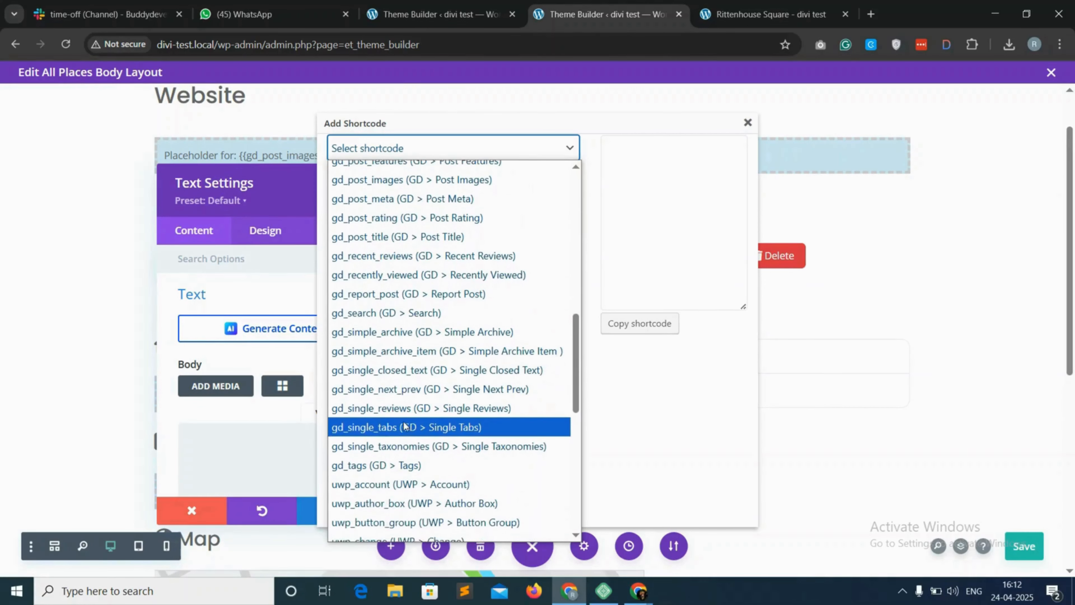
scroll(405, 434, "up", 10)
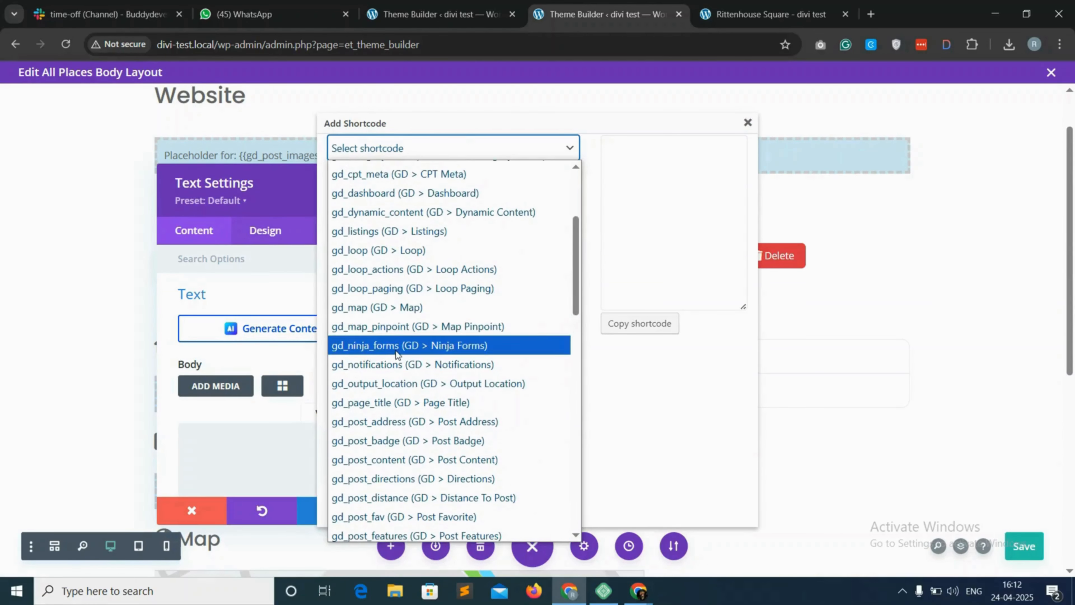
left_click(404, 345)
left_click(475, 271)
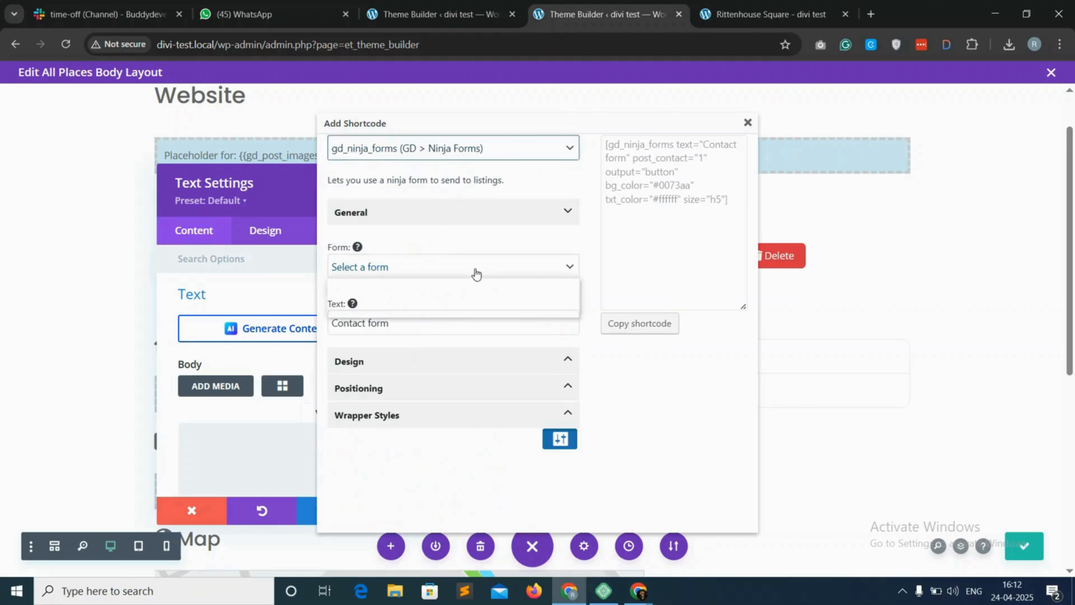
left_click(404, 307)
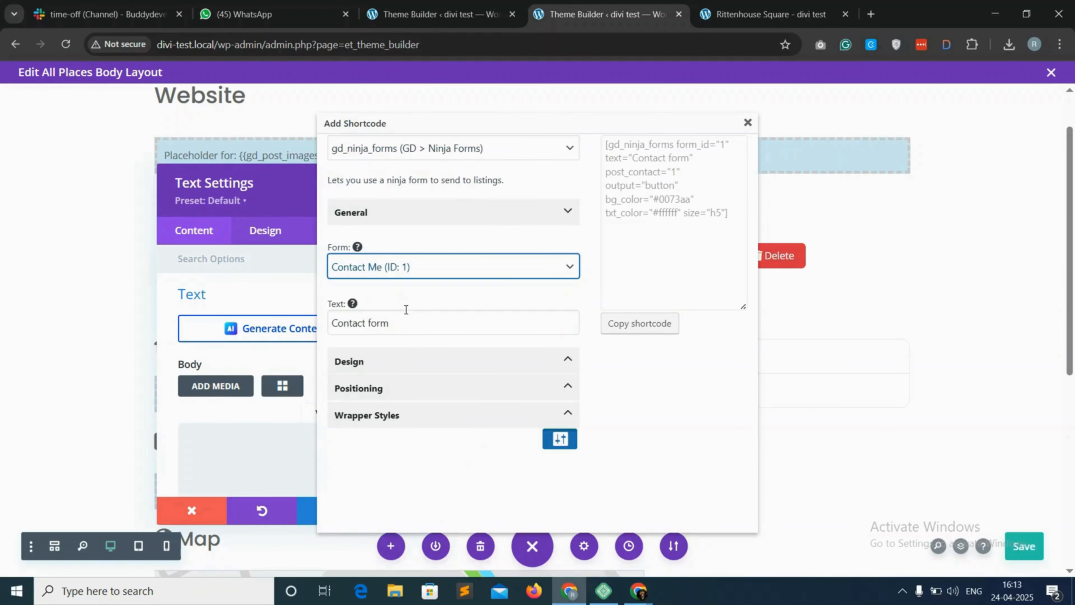
Shorten the Ninja Forms shortcode's display text to Contact
double_click(372, 324)
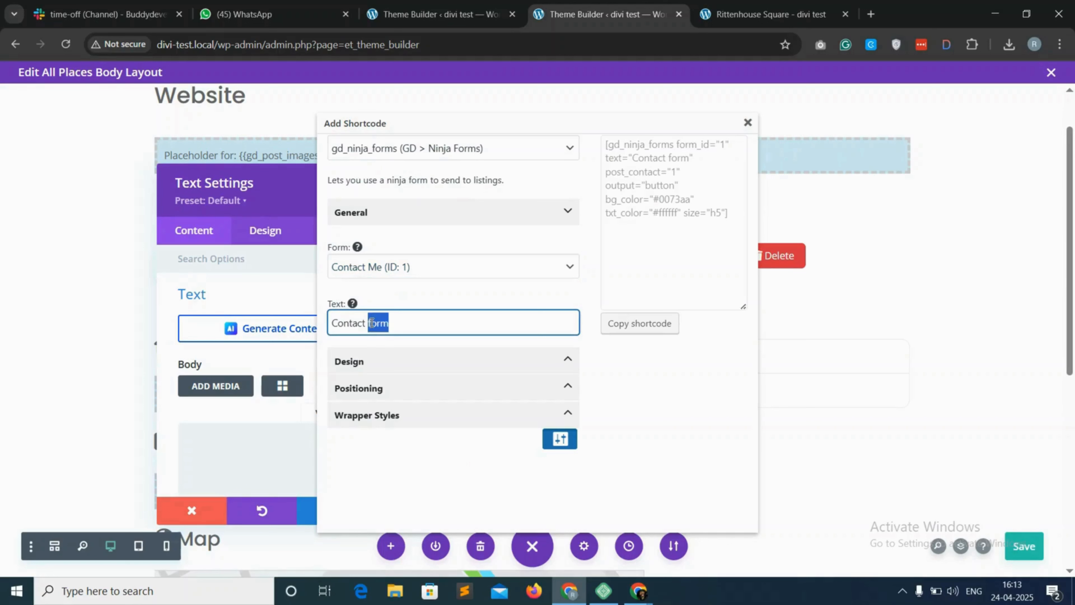
triple_click(372, 322)
left_click(393, 324)
double_click(379, 323)
key("BackSpace")
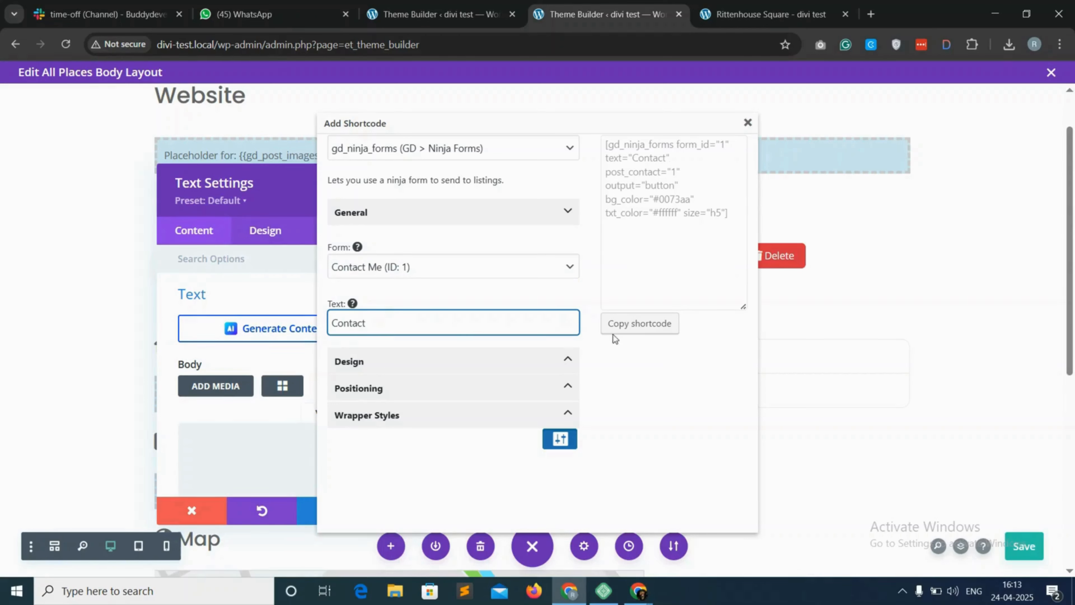
Review the Ninja Forms shortcode's design options, including output type, shadow, badge colors and badge size
left_click(408, 365)
scroll(413, 369, "down", 2)
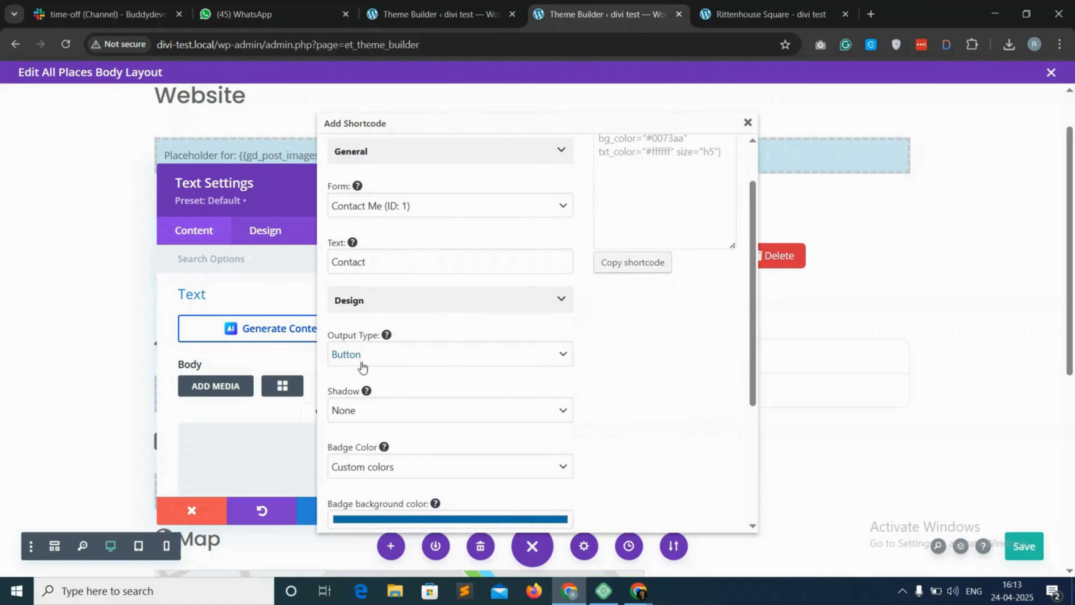
left_click(398, 358)
left_click(398, 357)
scroll(370, 396, "down", 1)
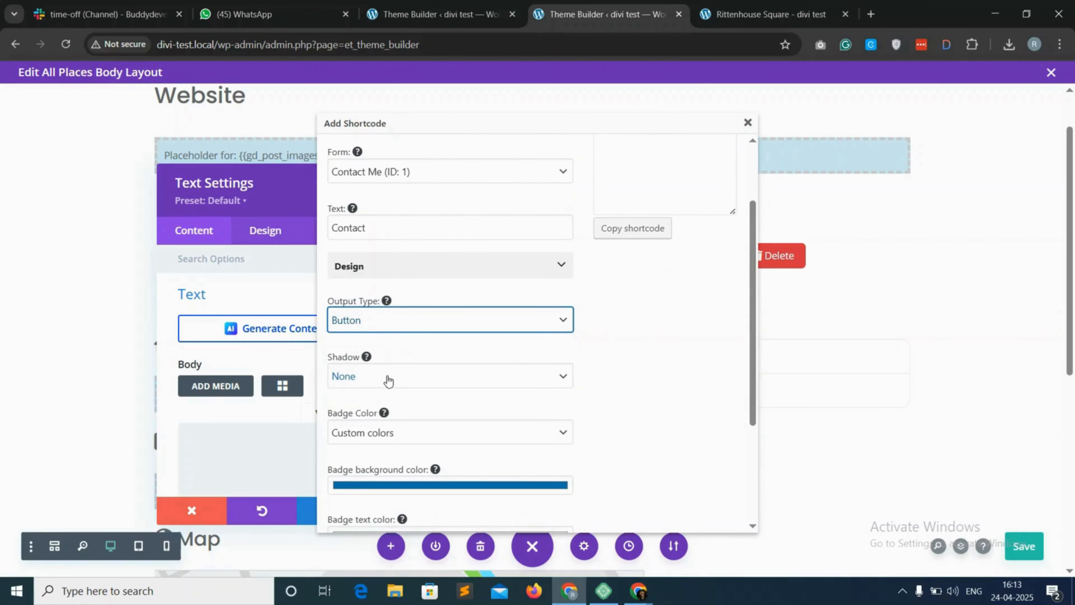
scroll(379, 448, "down", 2)
scroll(398, 456, "down", 2)
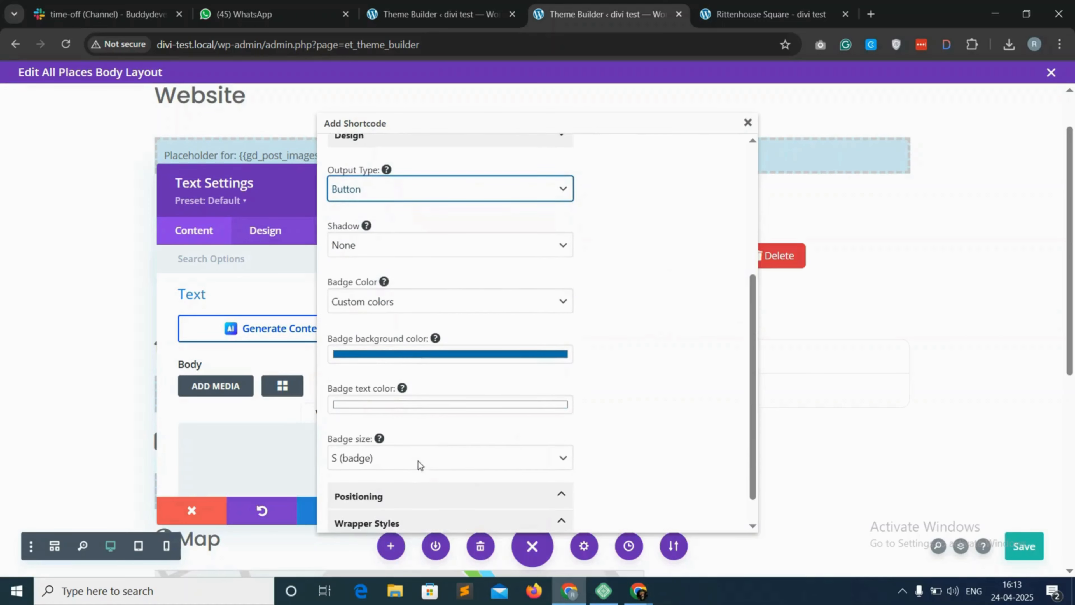
scroll(389, 471, "up", 4)
scroll(604, 381, "up", 2)
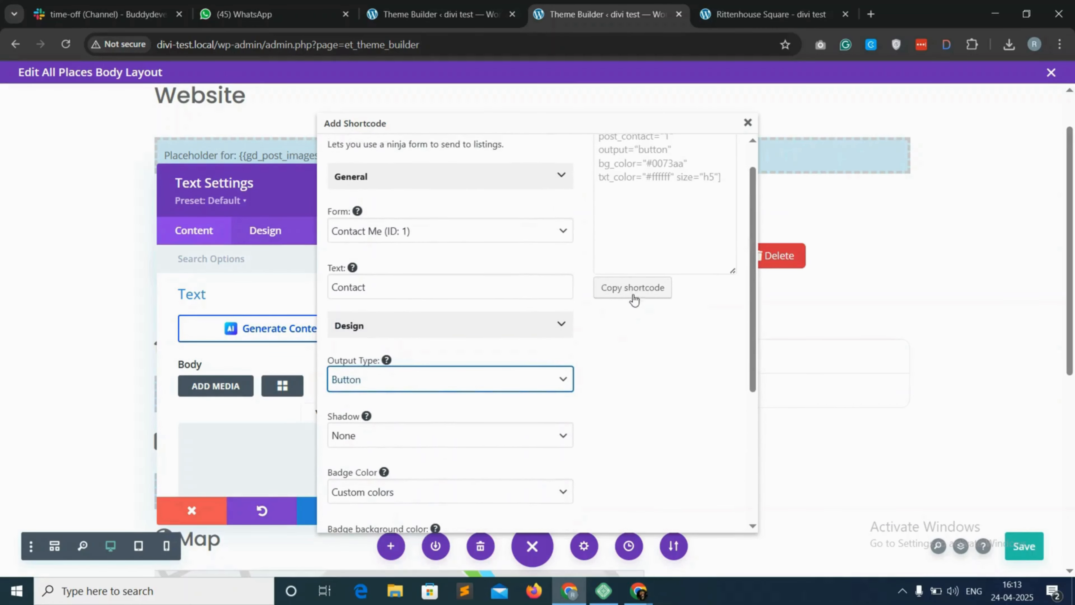
Copy the Ninja Forms contact button shortcode into the Text module's body and apply the module settings
left_click(631, 289)
left_click(657, 161)
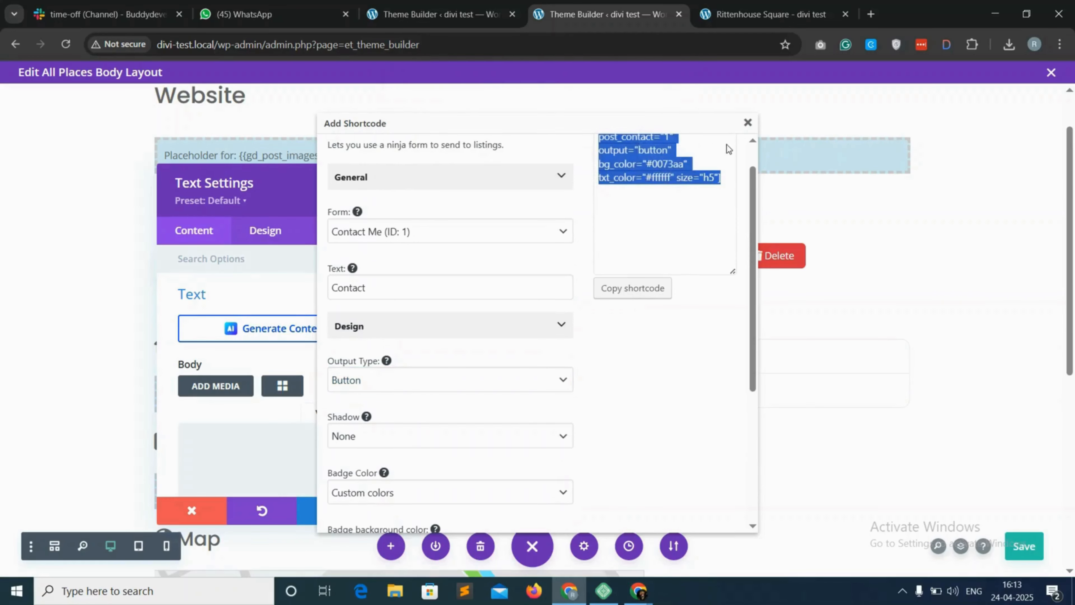
left_click(748, 122)
right_click(254, 442)
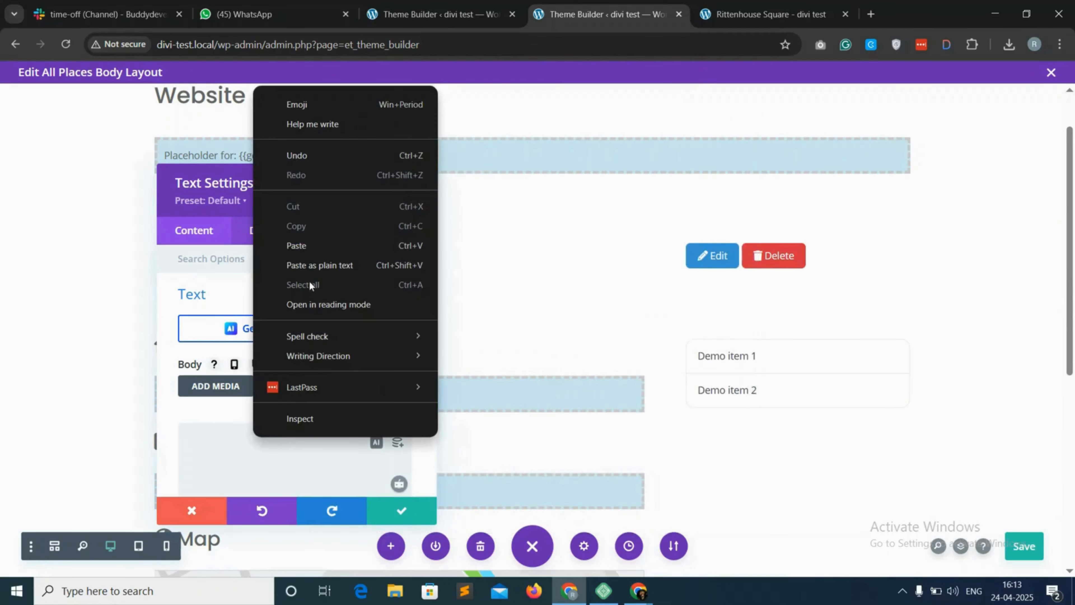
left_click(329, 247)
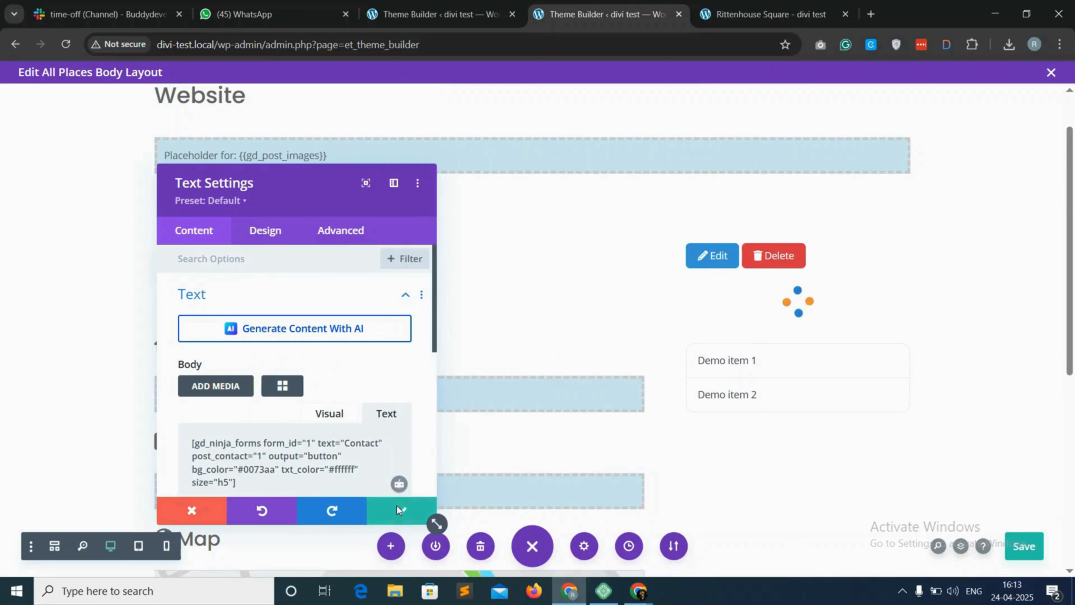
left_click(396, 518)
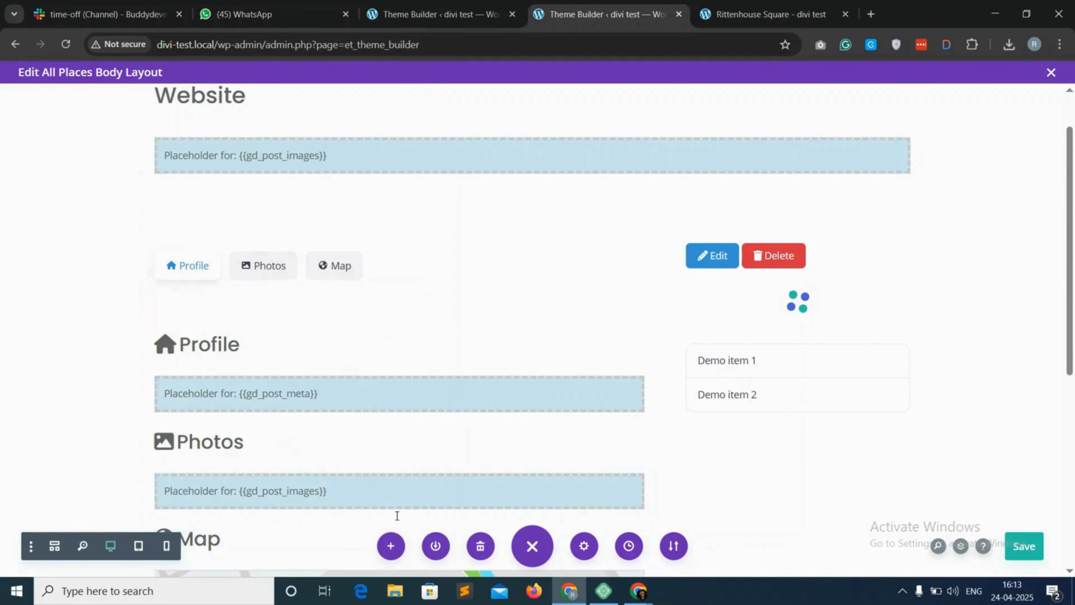
Save the All Places body layout and reload the Rittenhouse Square place page
left_click(1028, 550)
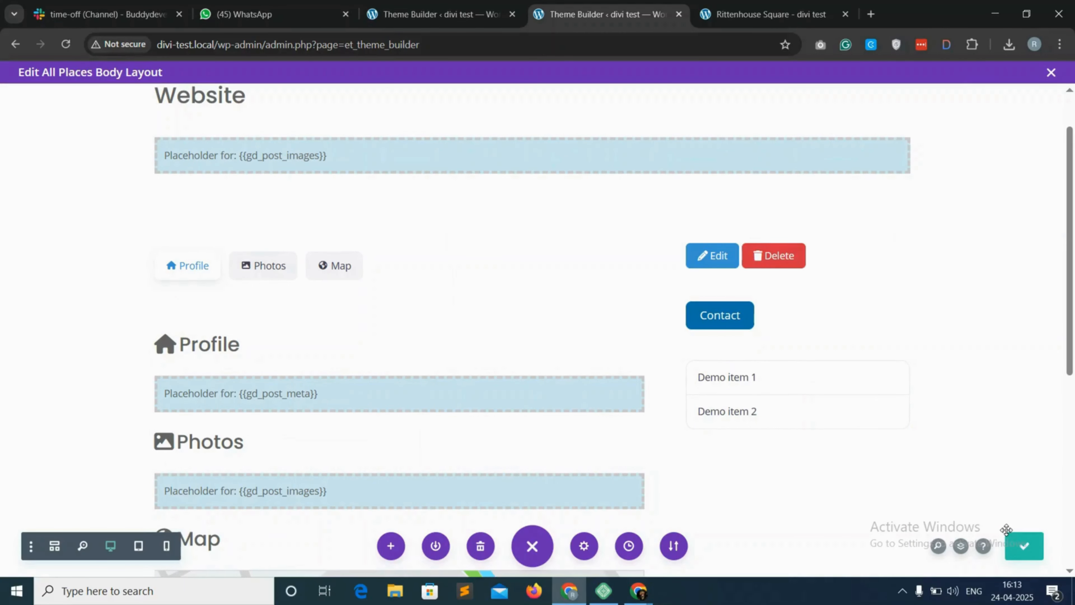
left_click(741, 14)
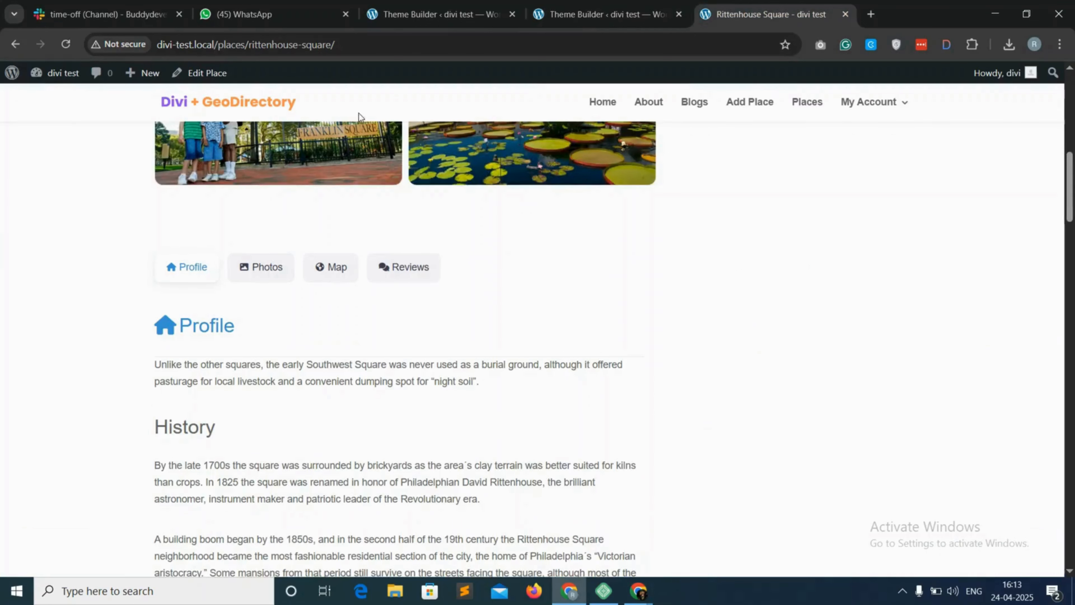
left_click(63, 45)
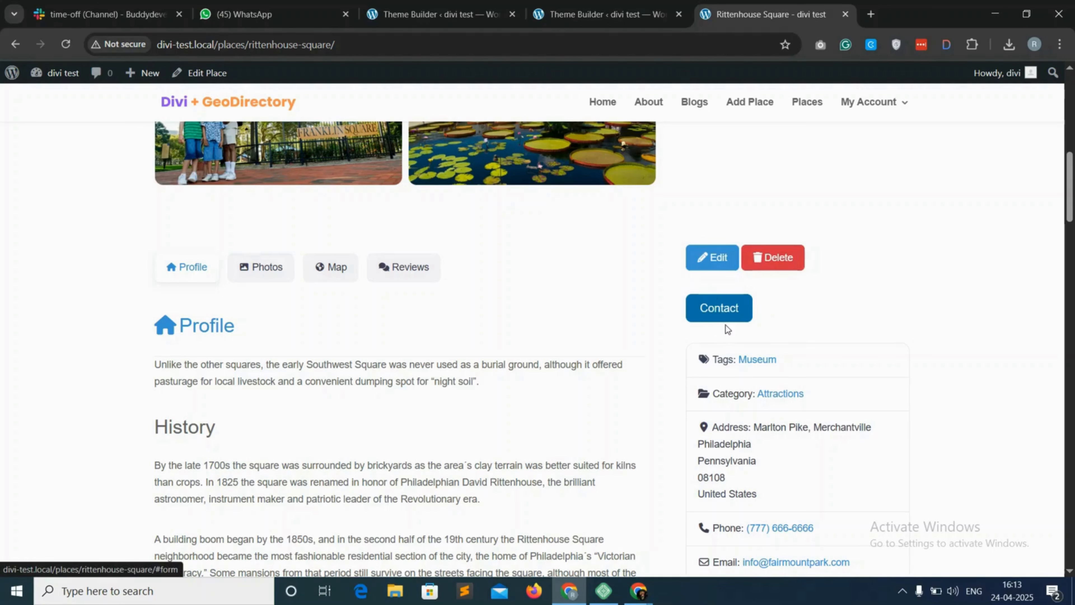
Examine the Rittenhouse Square page's gallery, profile tabs and sidebar with author actions, contact button, listing details and business hours
scroll(731, 332, "down", 2)
scroll(731, 294, "down", 1)
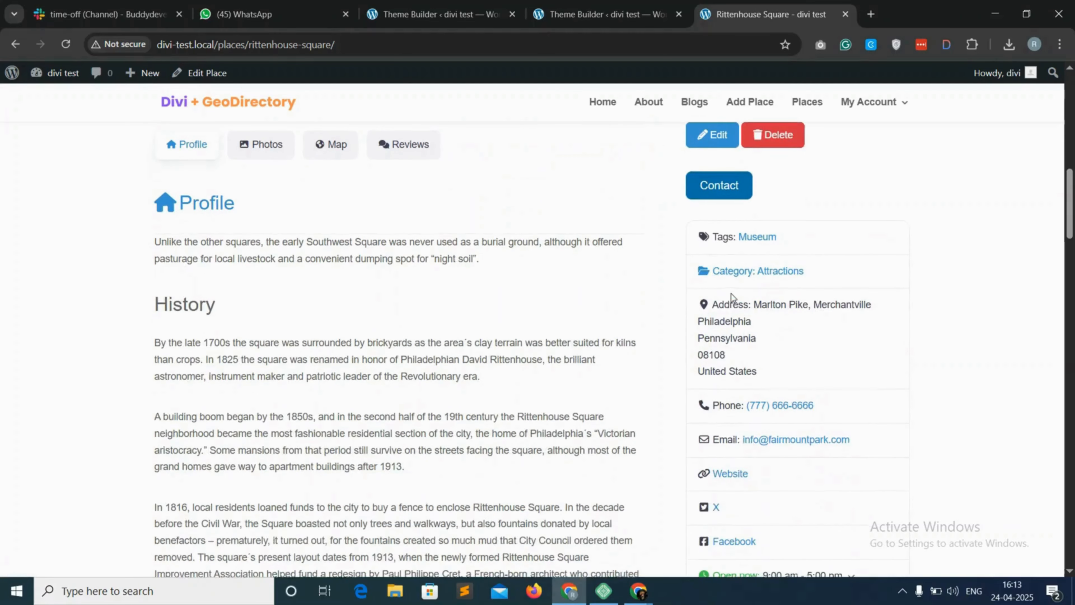
scroll(724, 250, "down", 1)
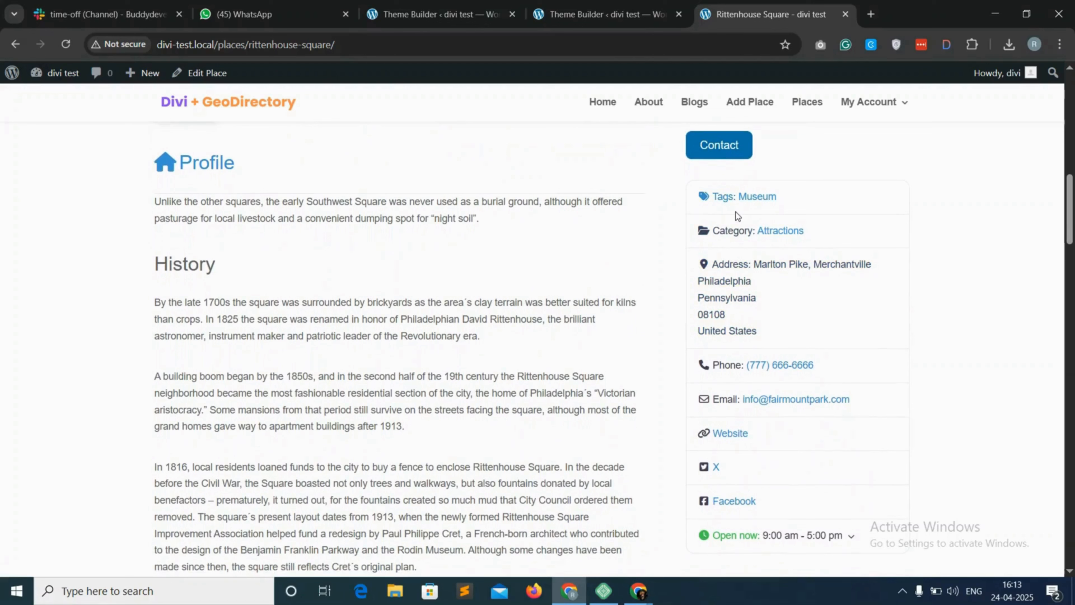
scroll(736, 364, "down", 1)
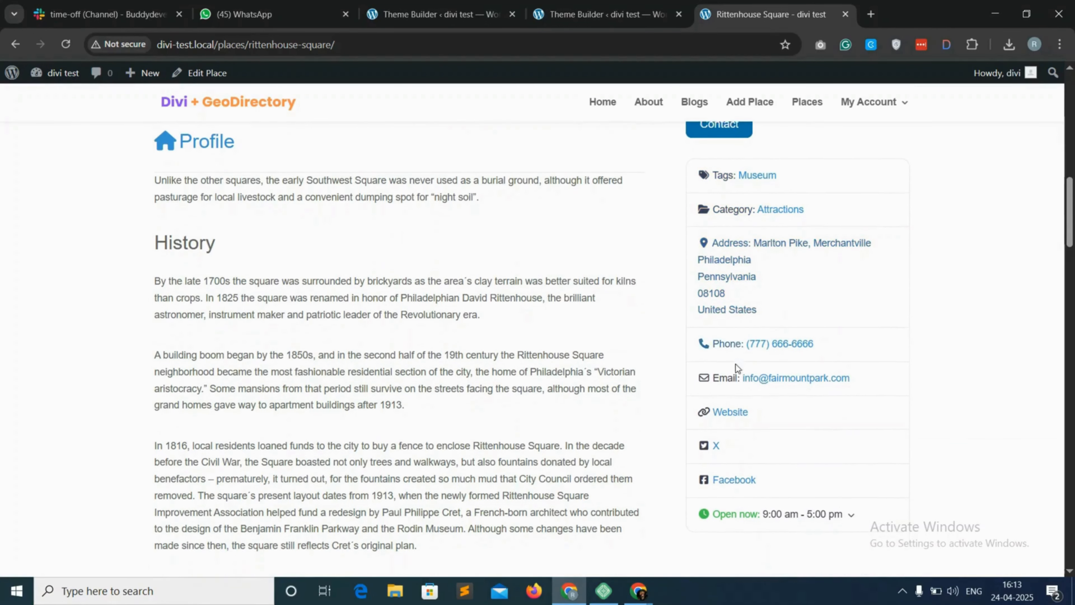
scroll(725, 398, "down", 1)
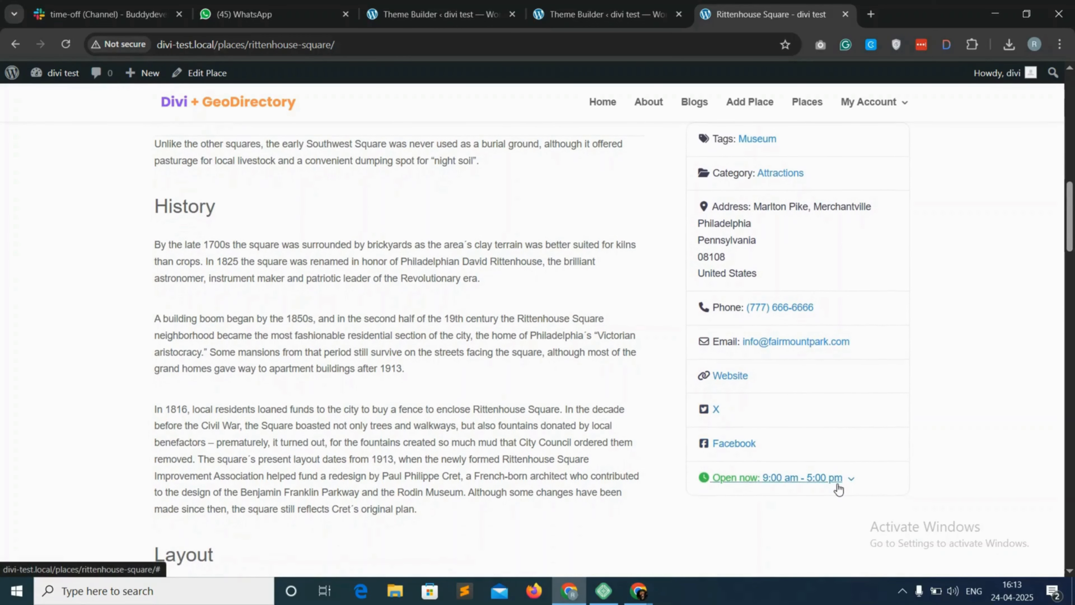
scroll(838, 485, "down", 1)
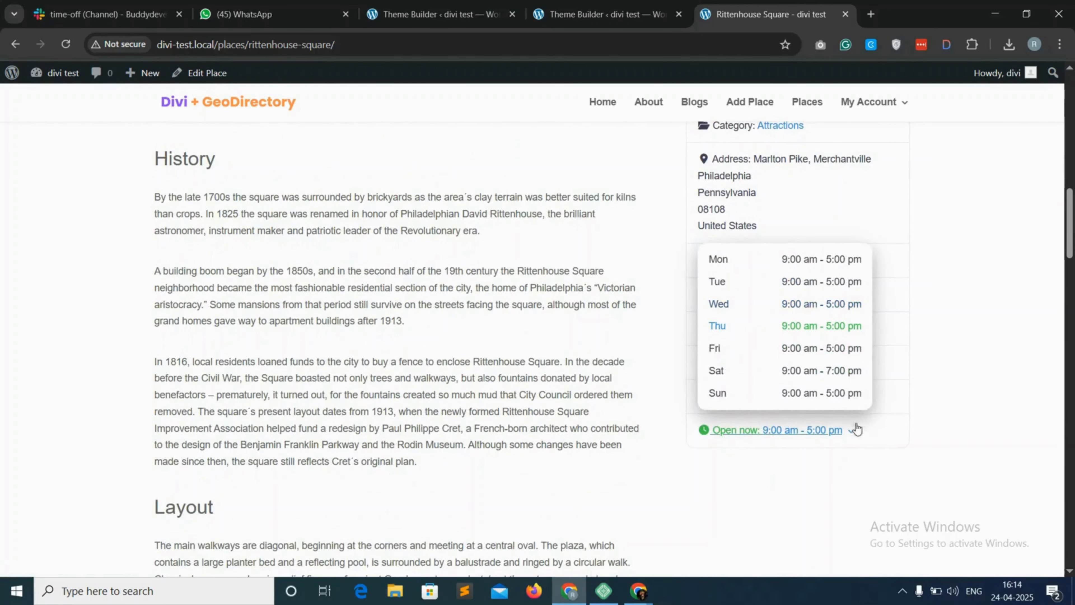
scroll(940, 424, "up", 8)
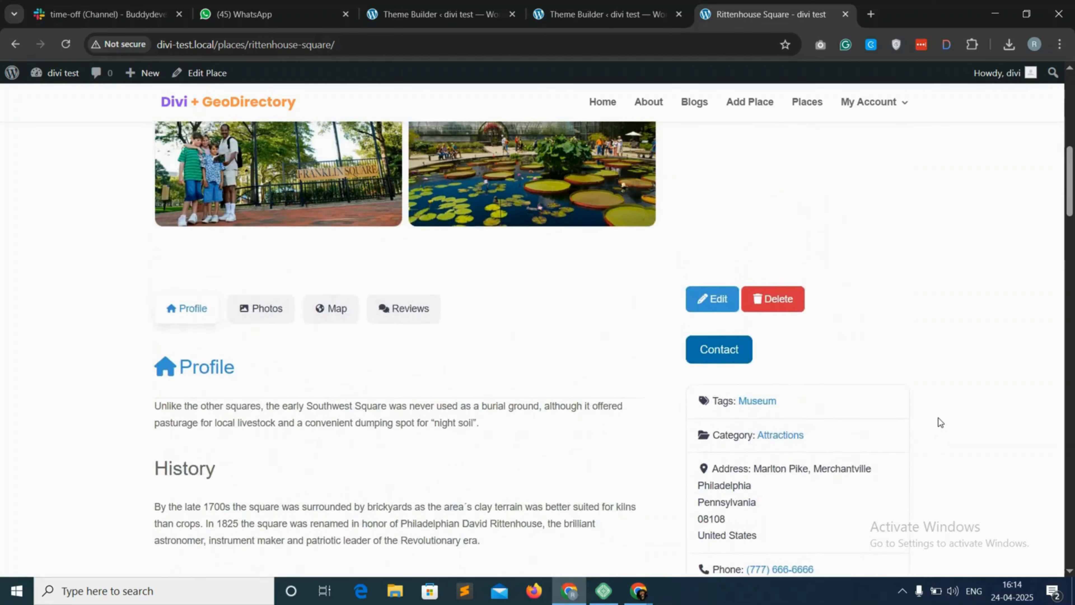
scroll(939, 416, "up", 10)
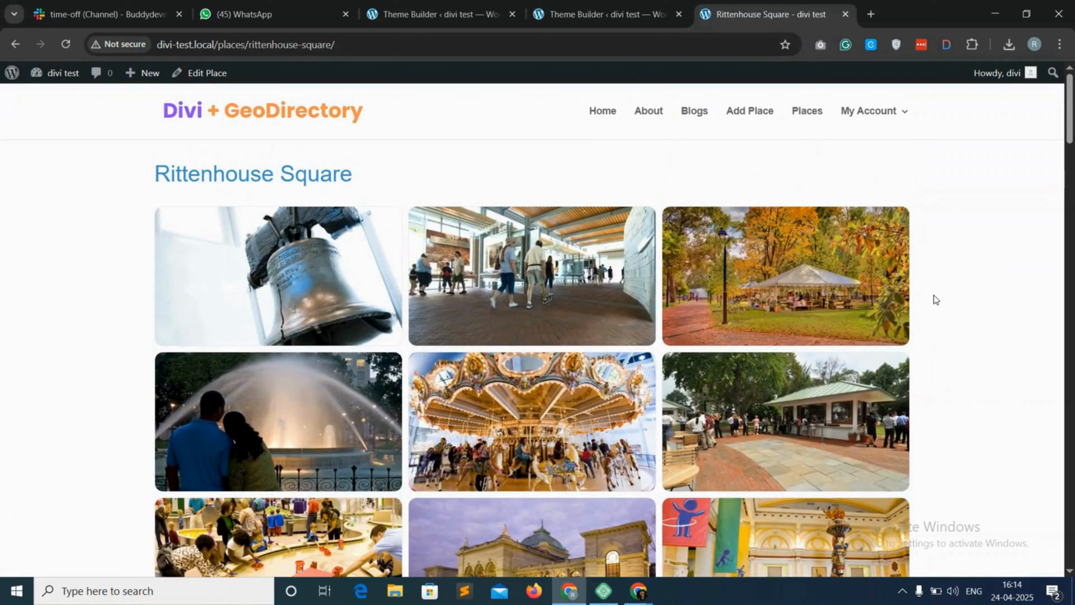
scroll(949, 316, "down", 15)
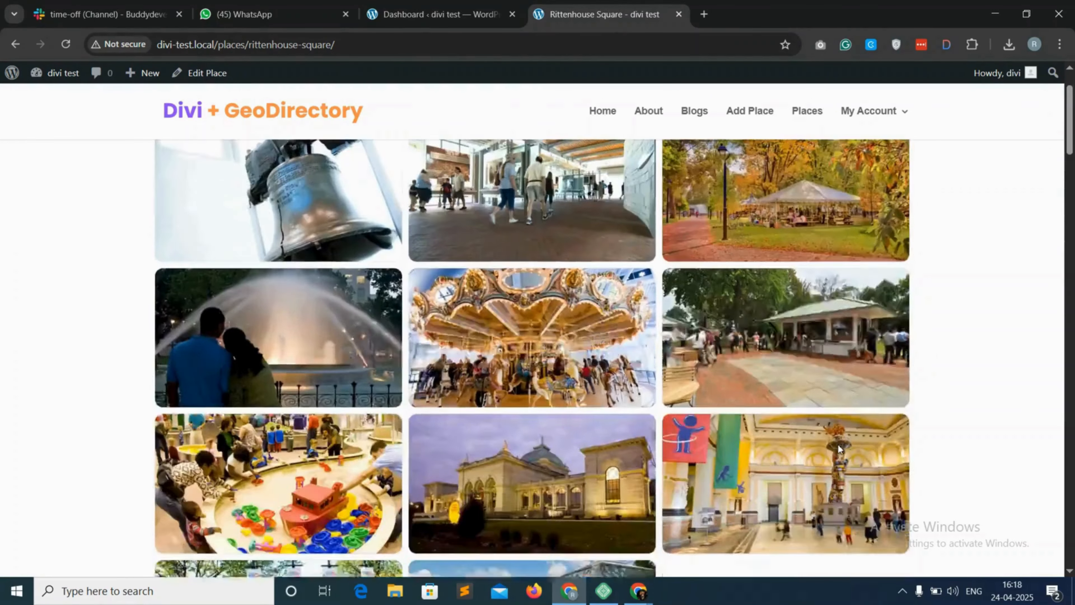
scroll(836, 443, "down", 10)
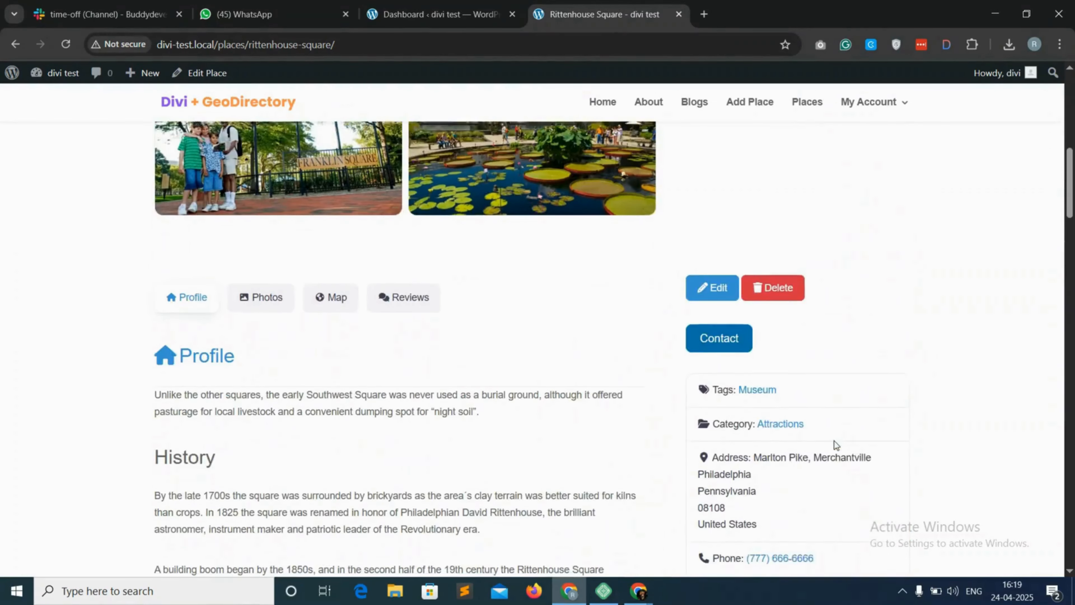
scroll(835, 441, "down", 3)
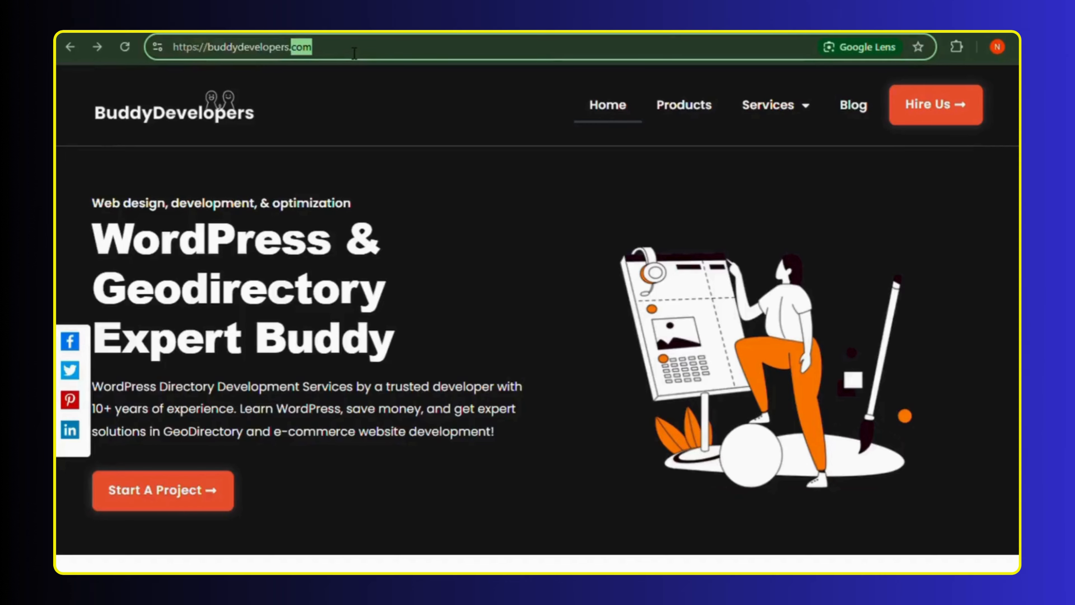
Open the Hire Us page on the BuddyDevelopers website
left_click(355, 52)
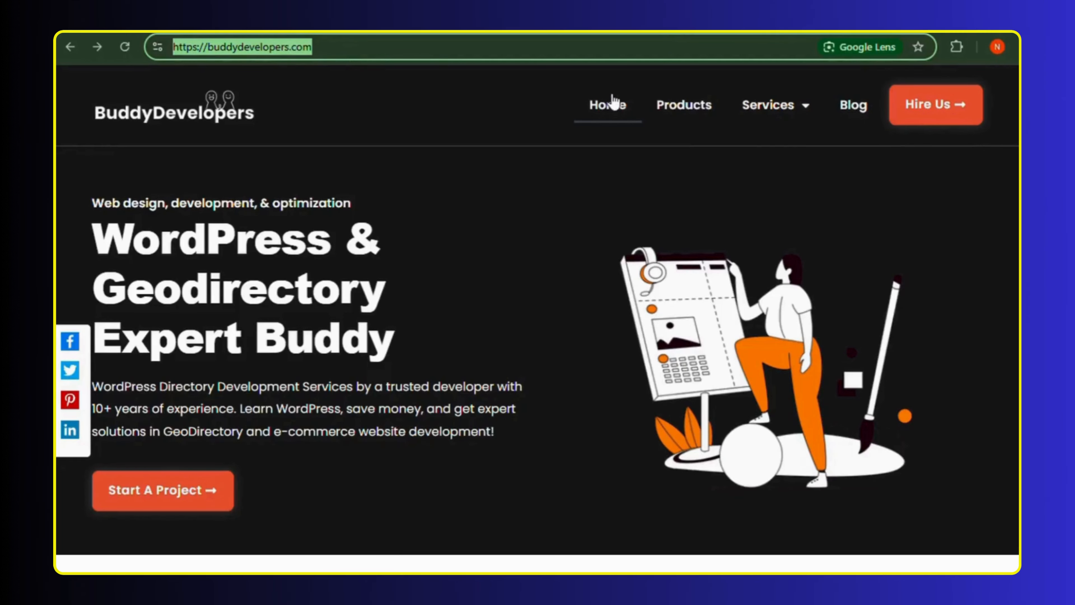
left_click(932, 110)
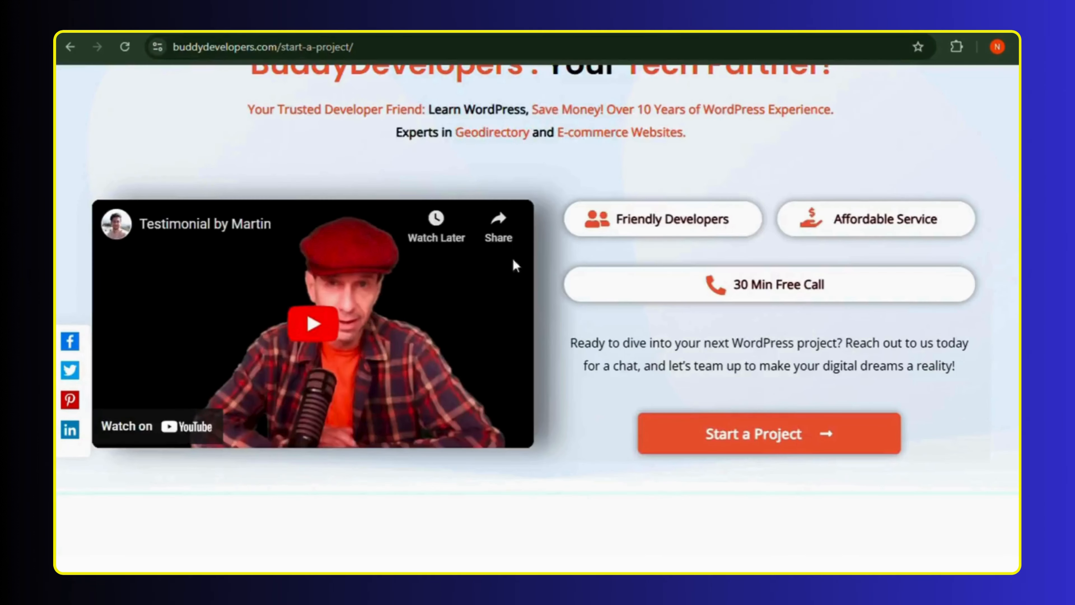